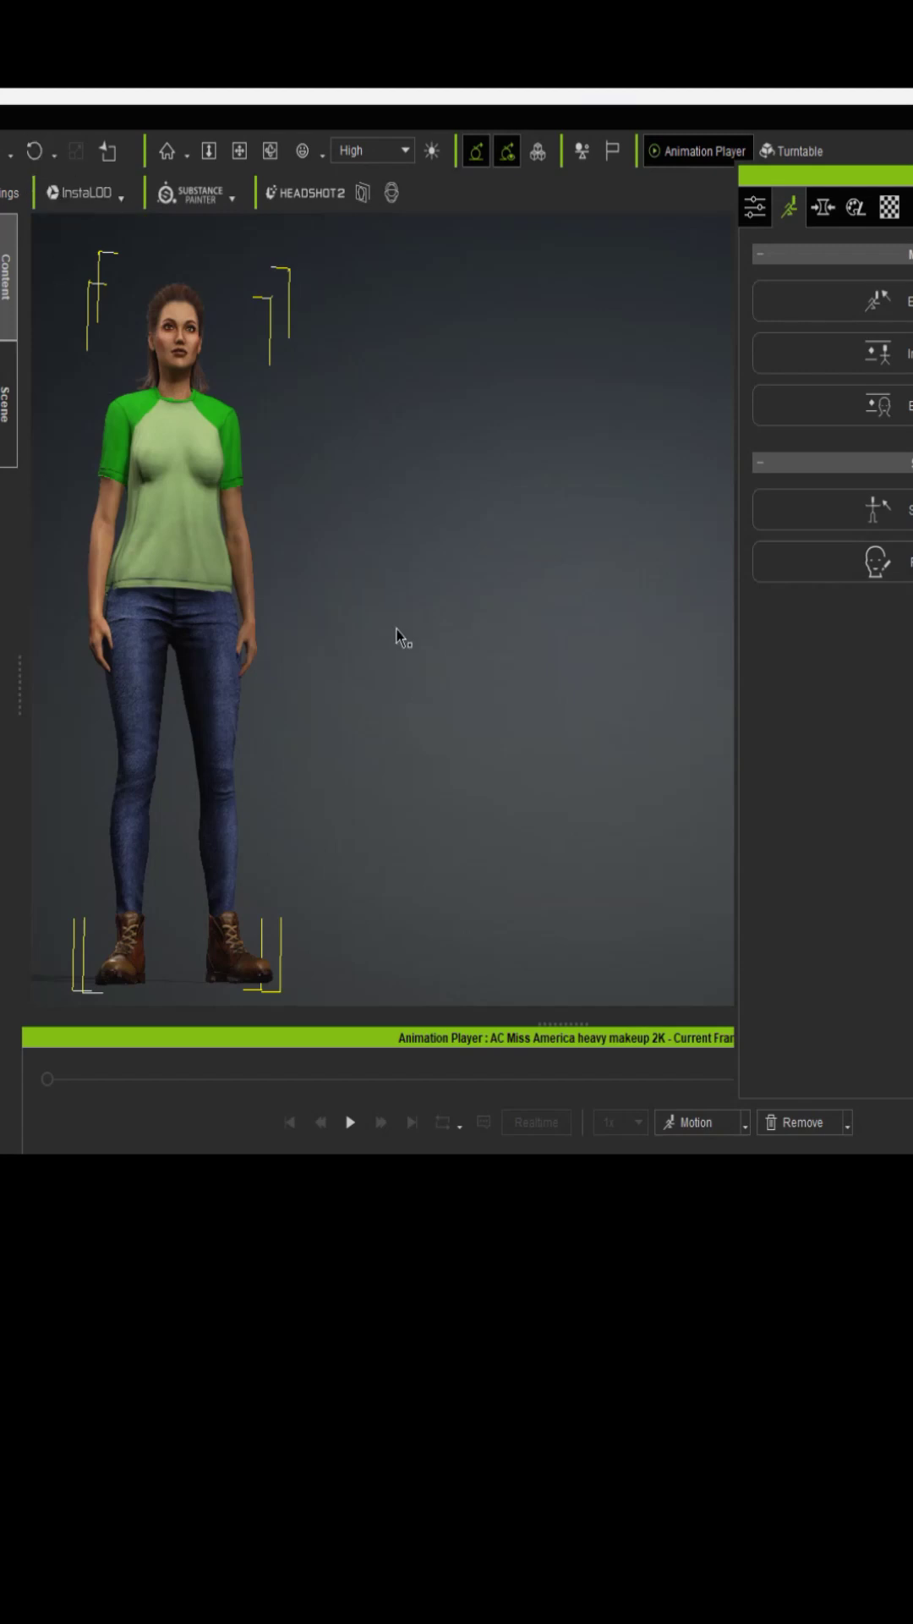
Open Edit Pose with the N shortcut and shift its panel slightly left.
key("n")
left_click_drag(520, 343, 562, 346)
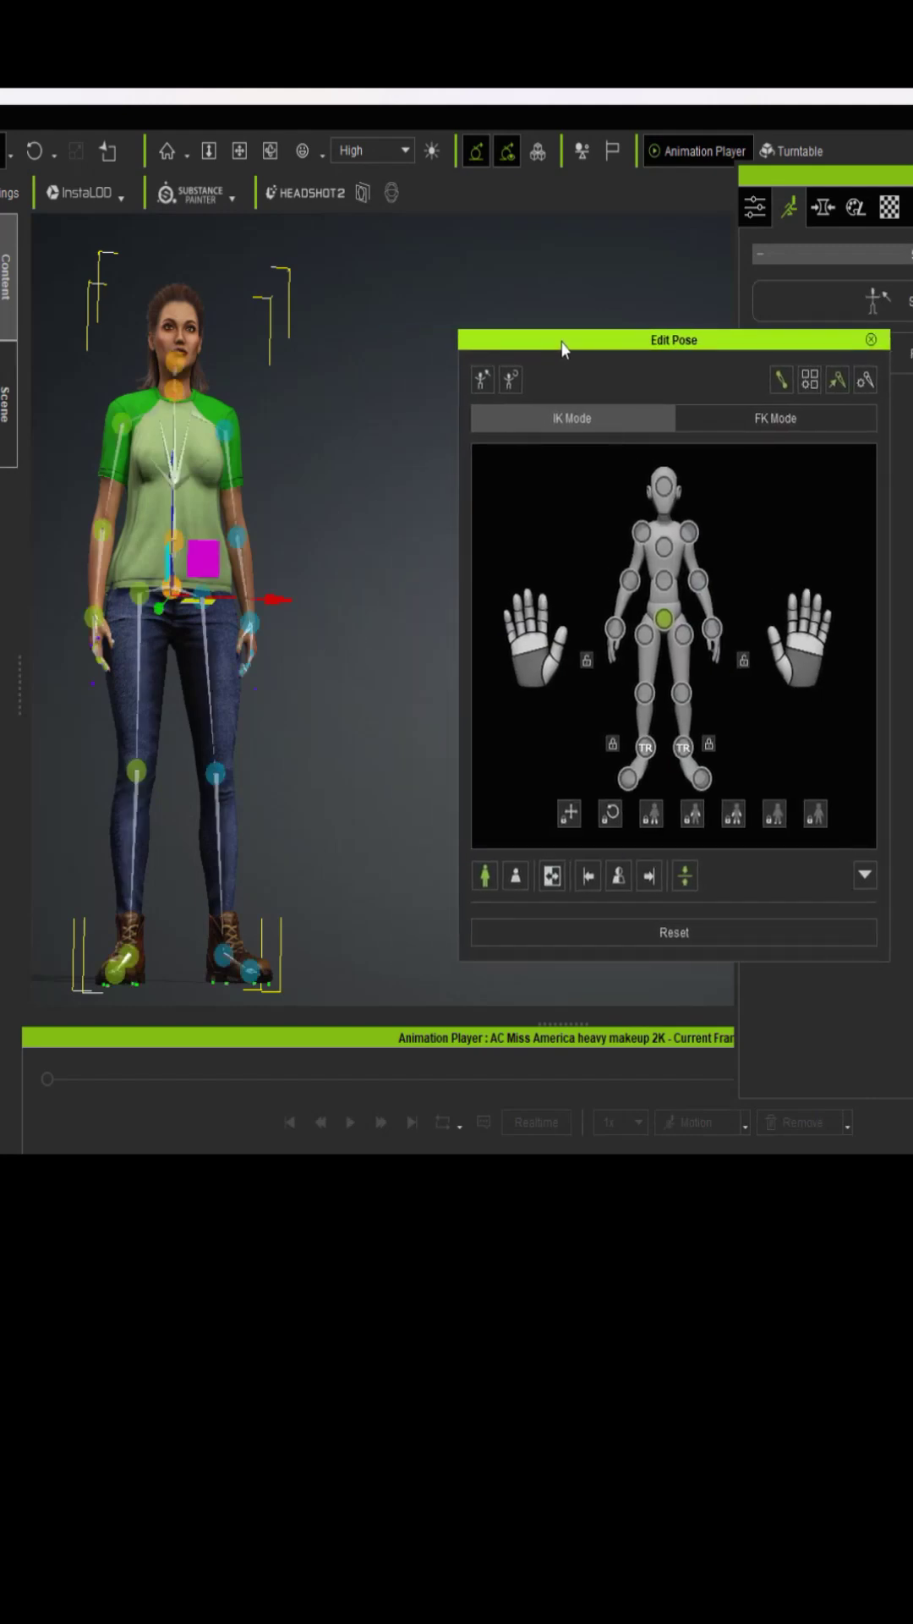
left_click(689, 532)
left_click(642, 533)
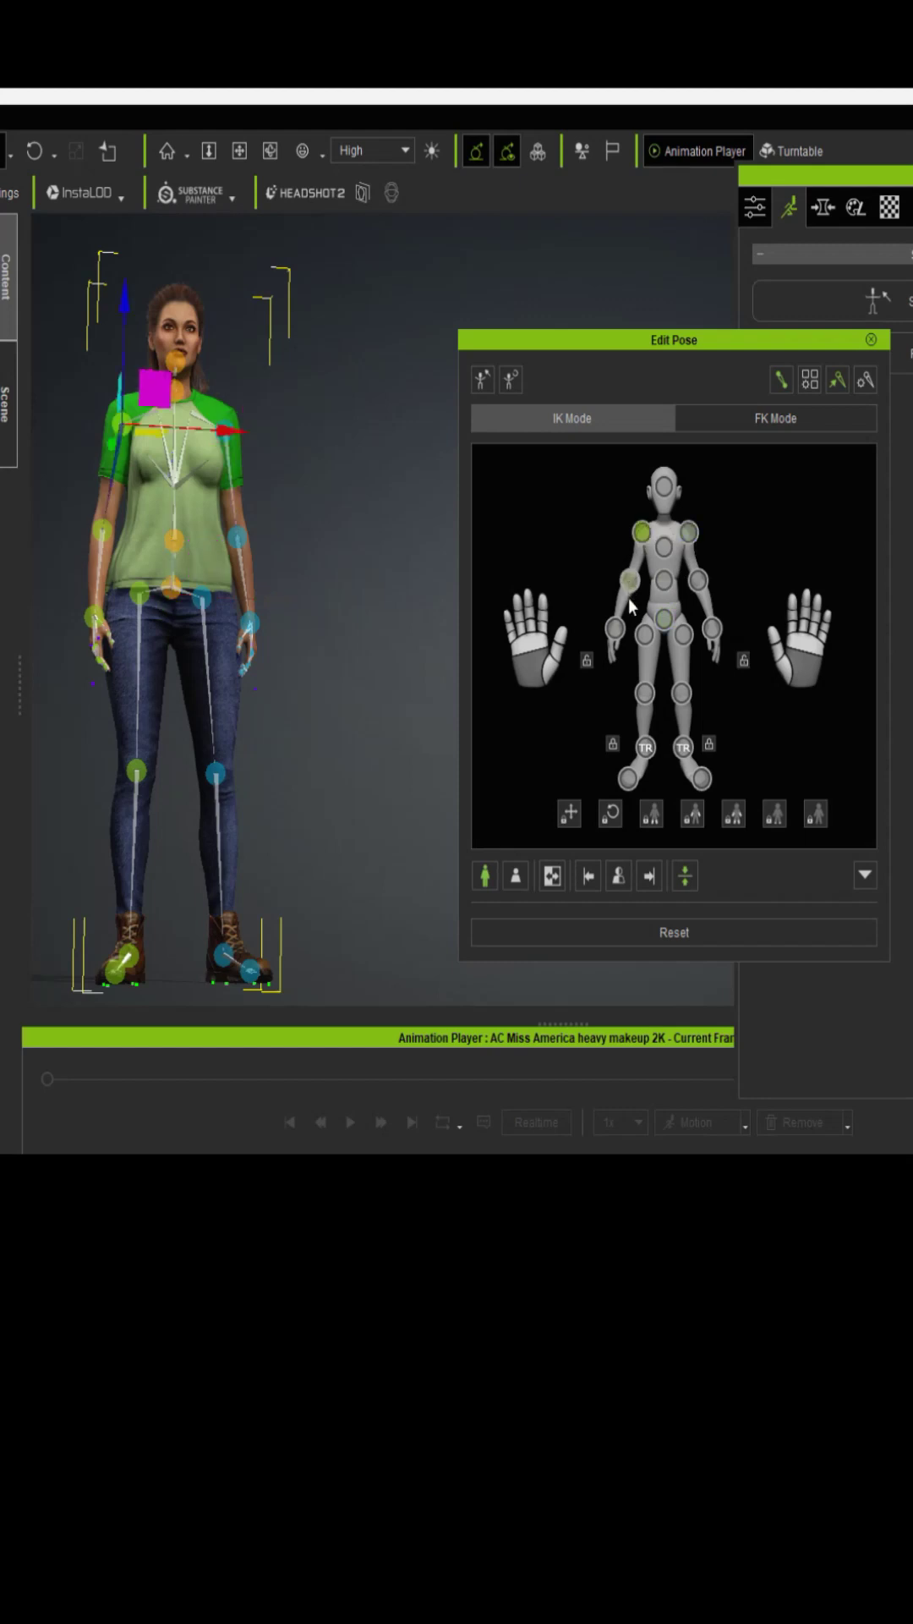
left_click(630, 581)
left_click(617, 629)
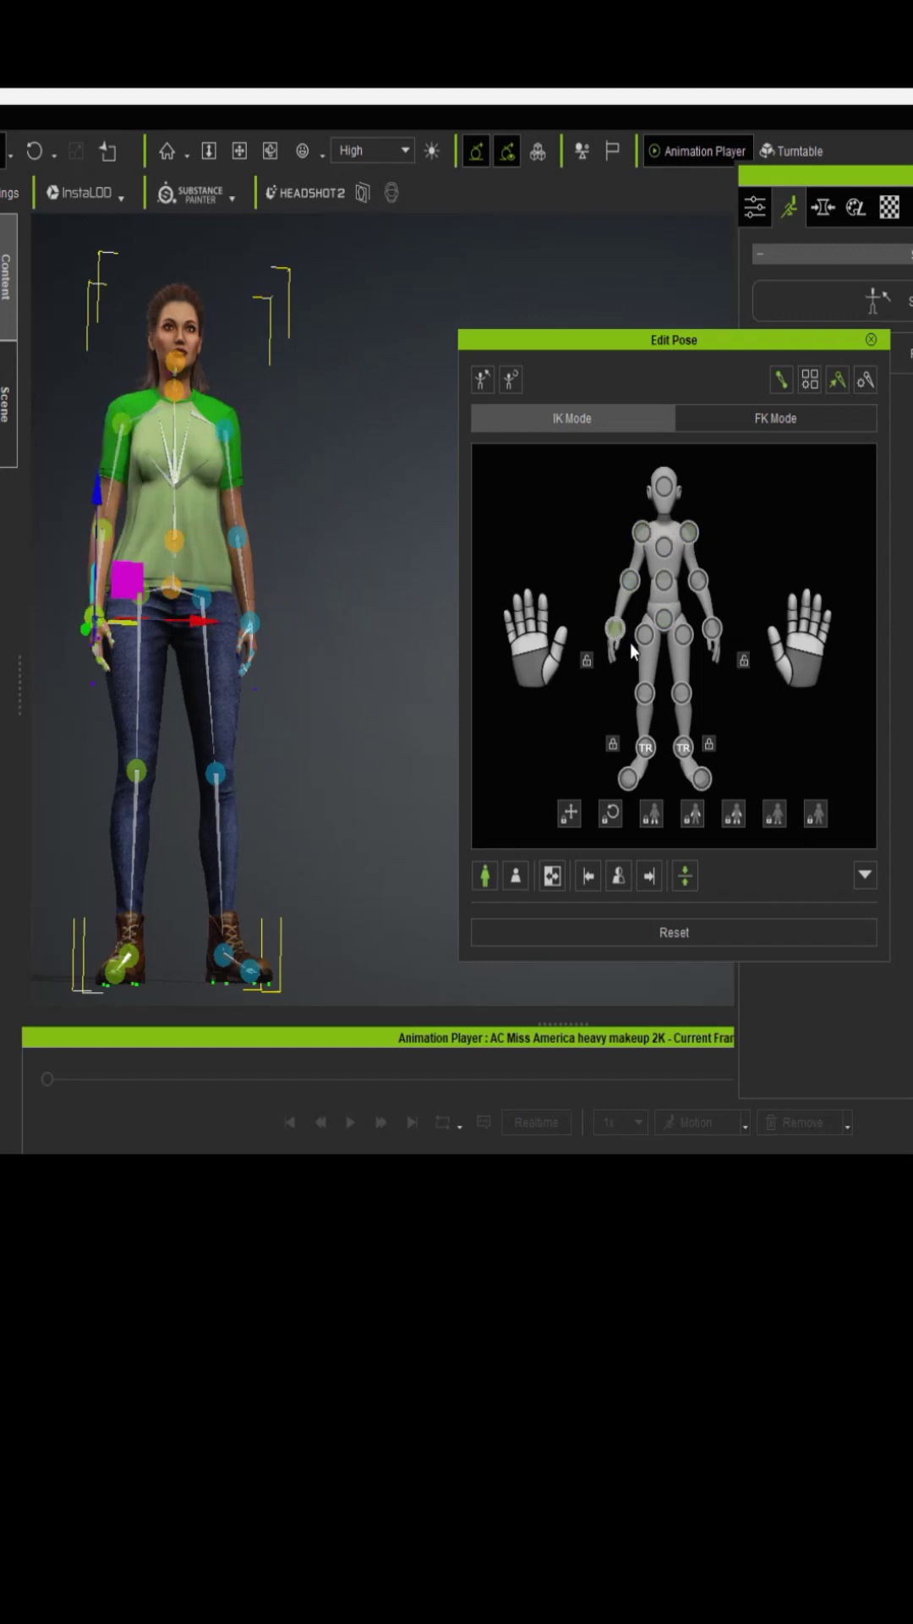
left_click(656, 630)
left_click(664, 622)
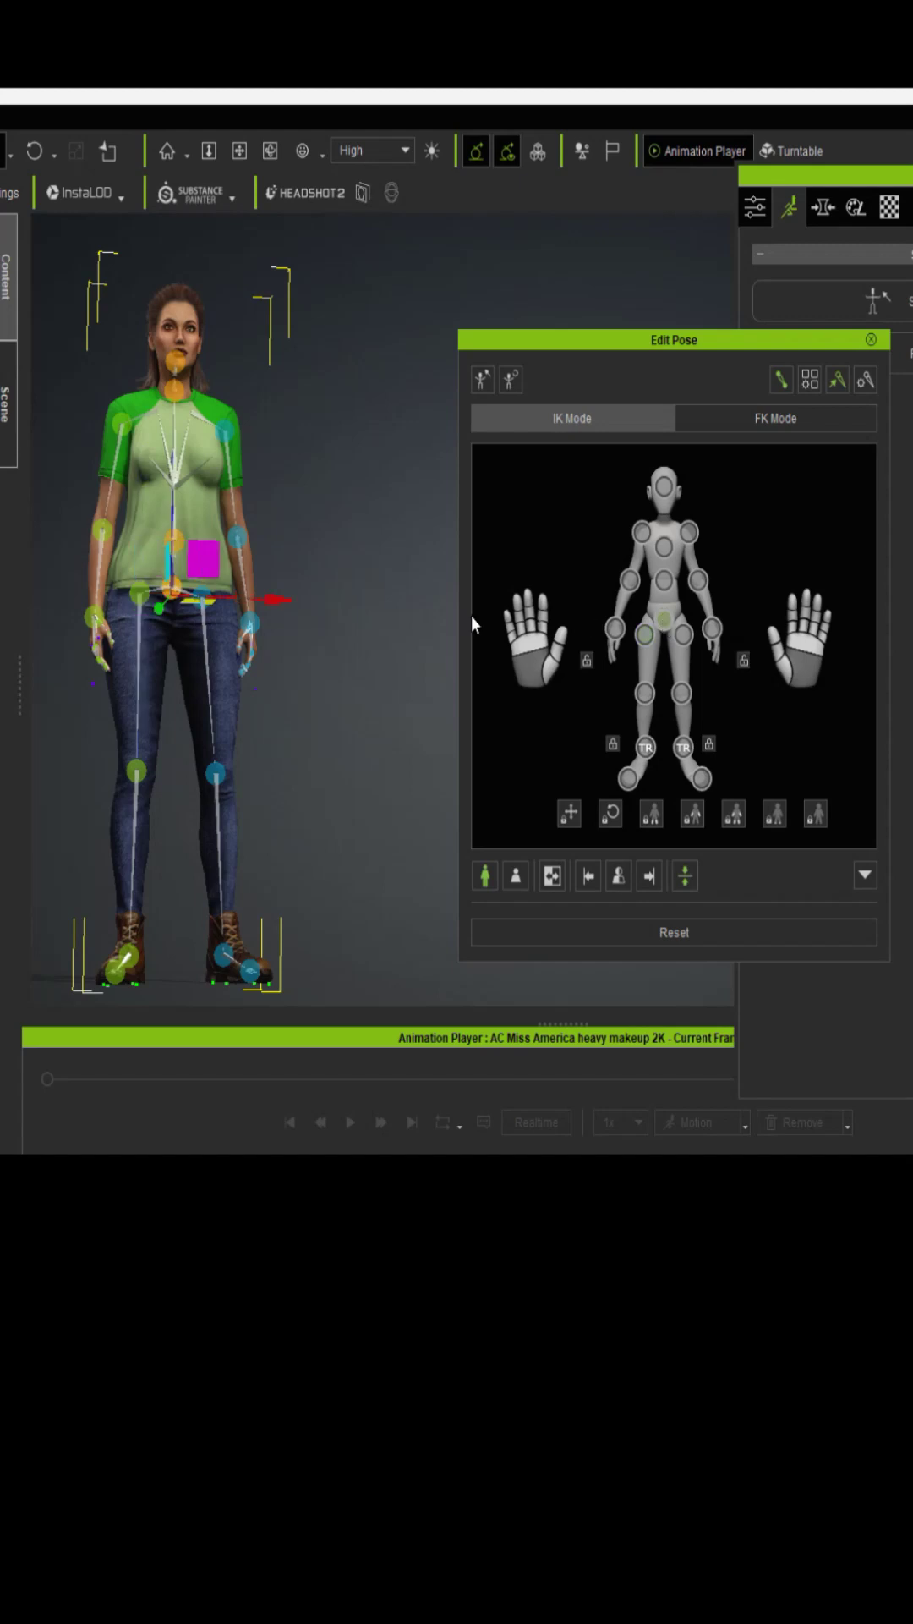
left_click_drag(206, 549, 206, 674)
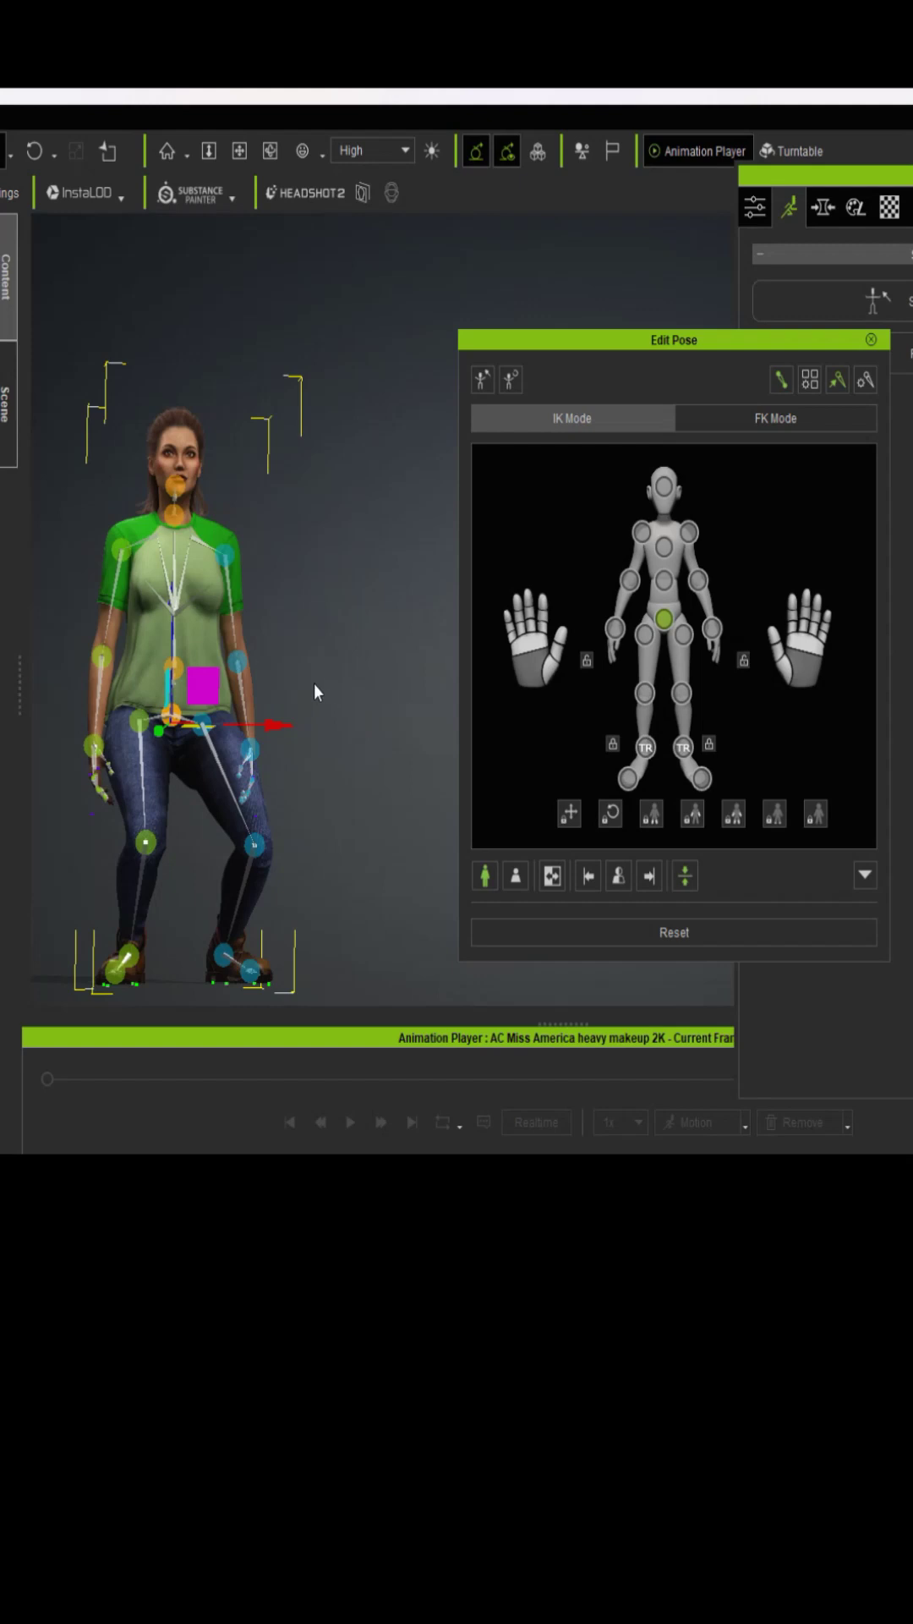
mouse_move(314, 683)
right_mouse_down()
mouse_move(369, 695)
mouse_move(307, 665)
right_mouse_up()
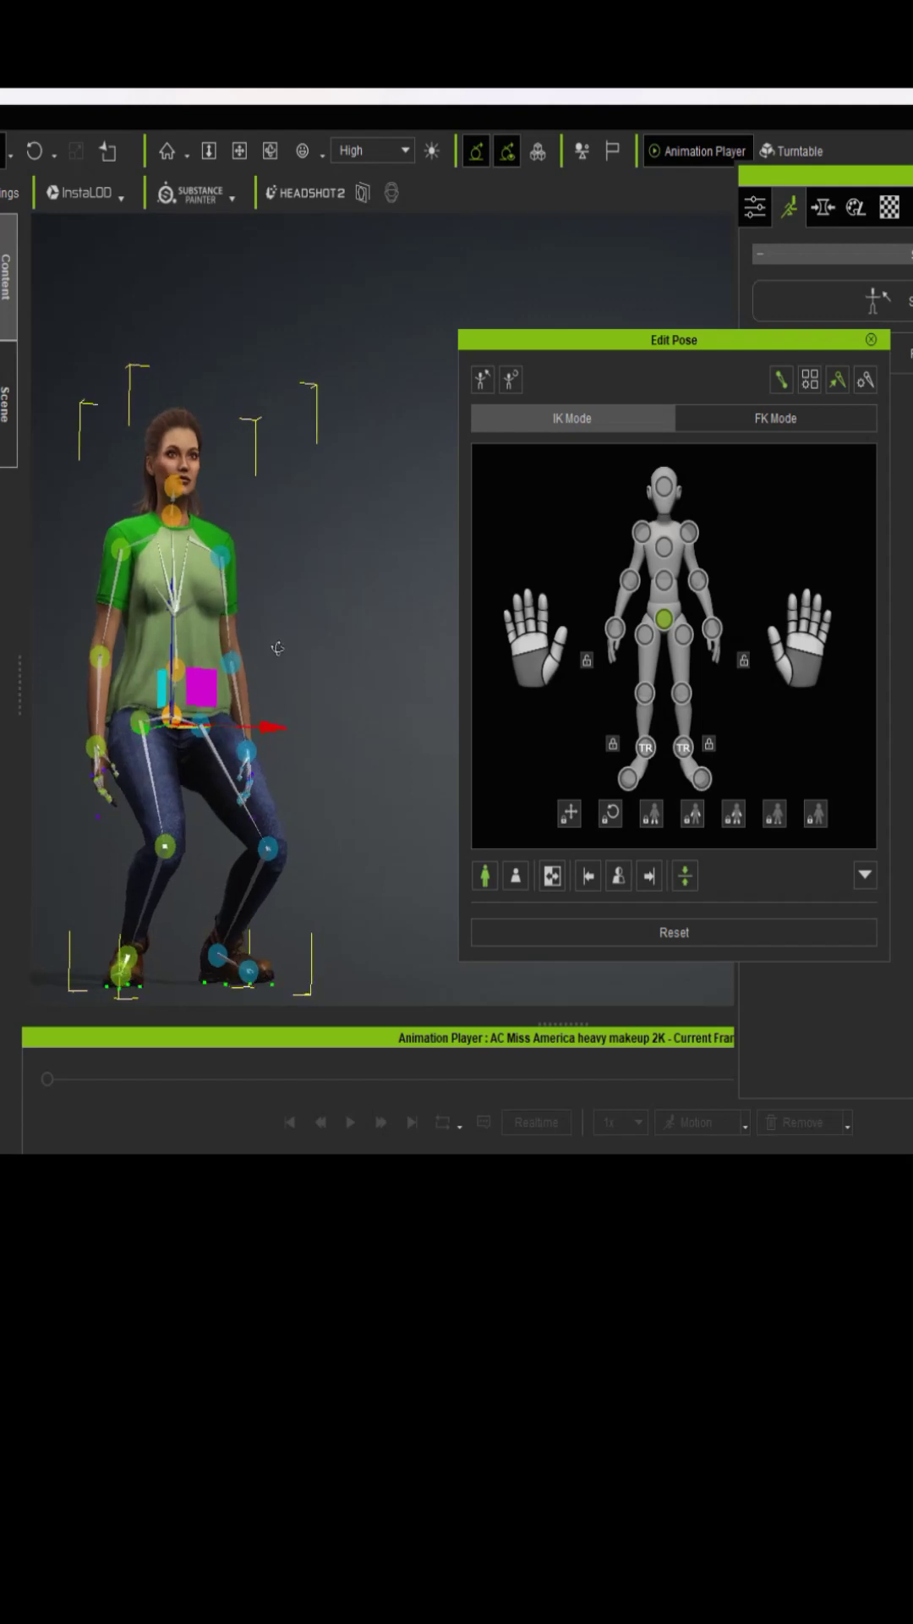
right_click_drag(215, 677, 189, 649)
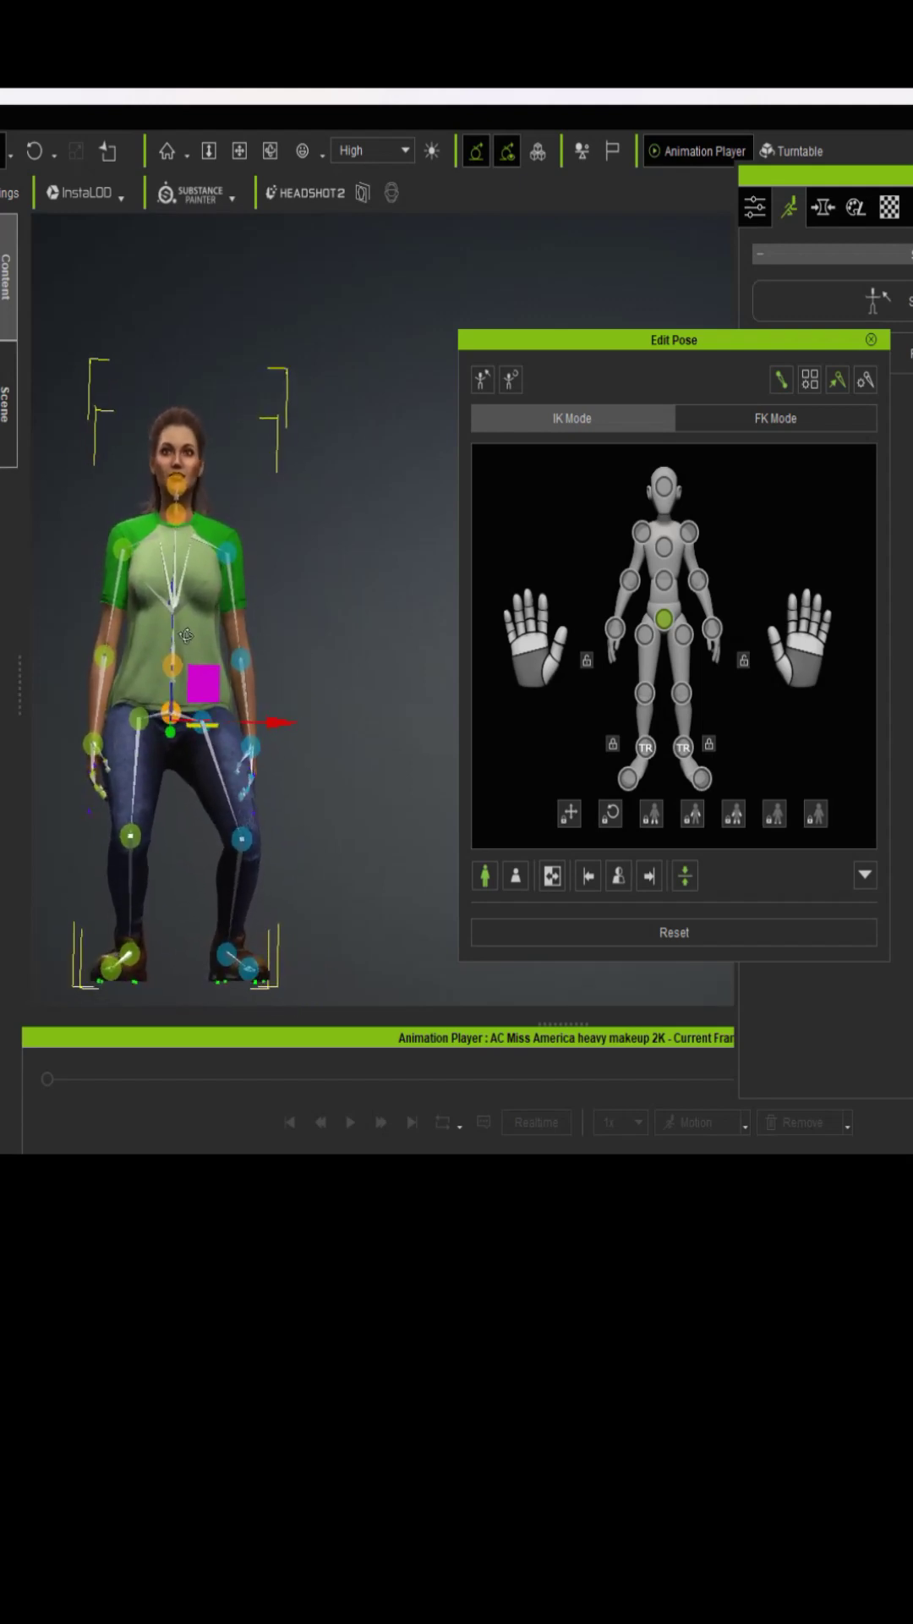
left_click(33, 152)
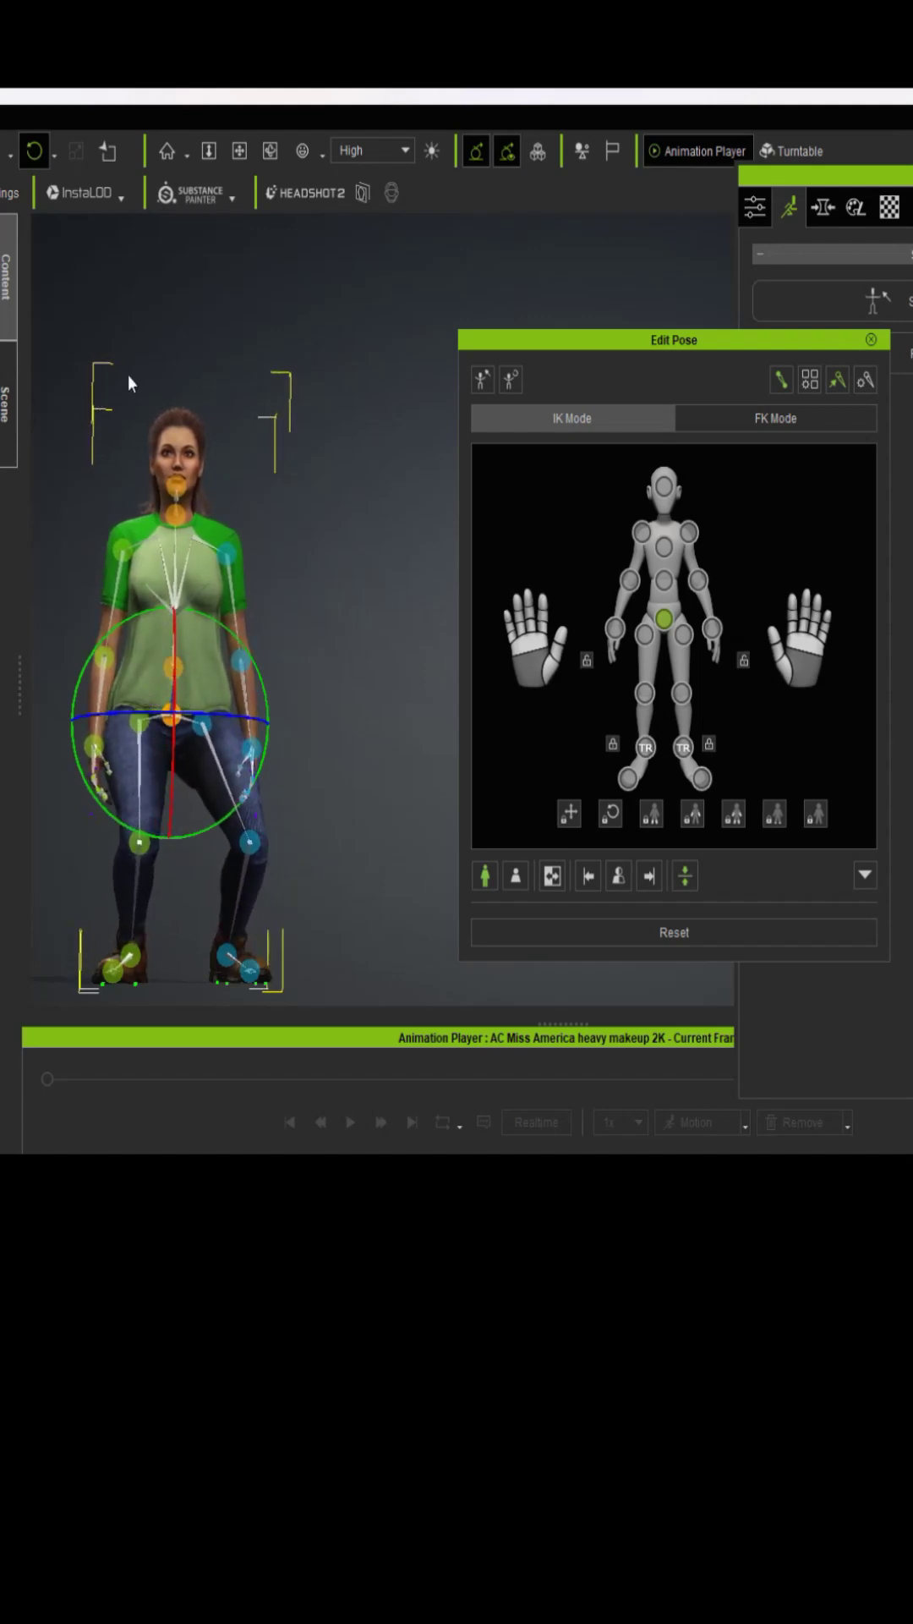
left_click(5, 153)
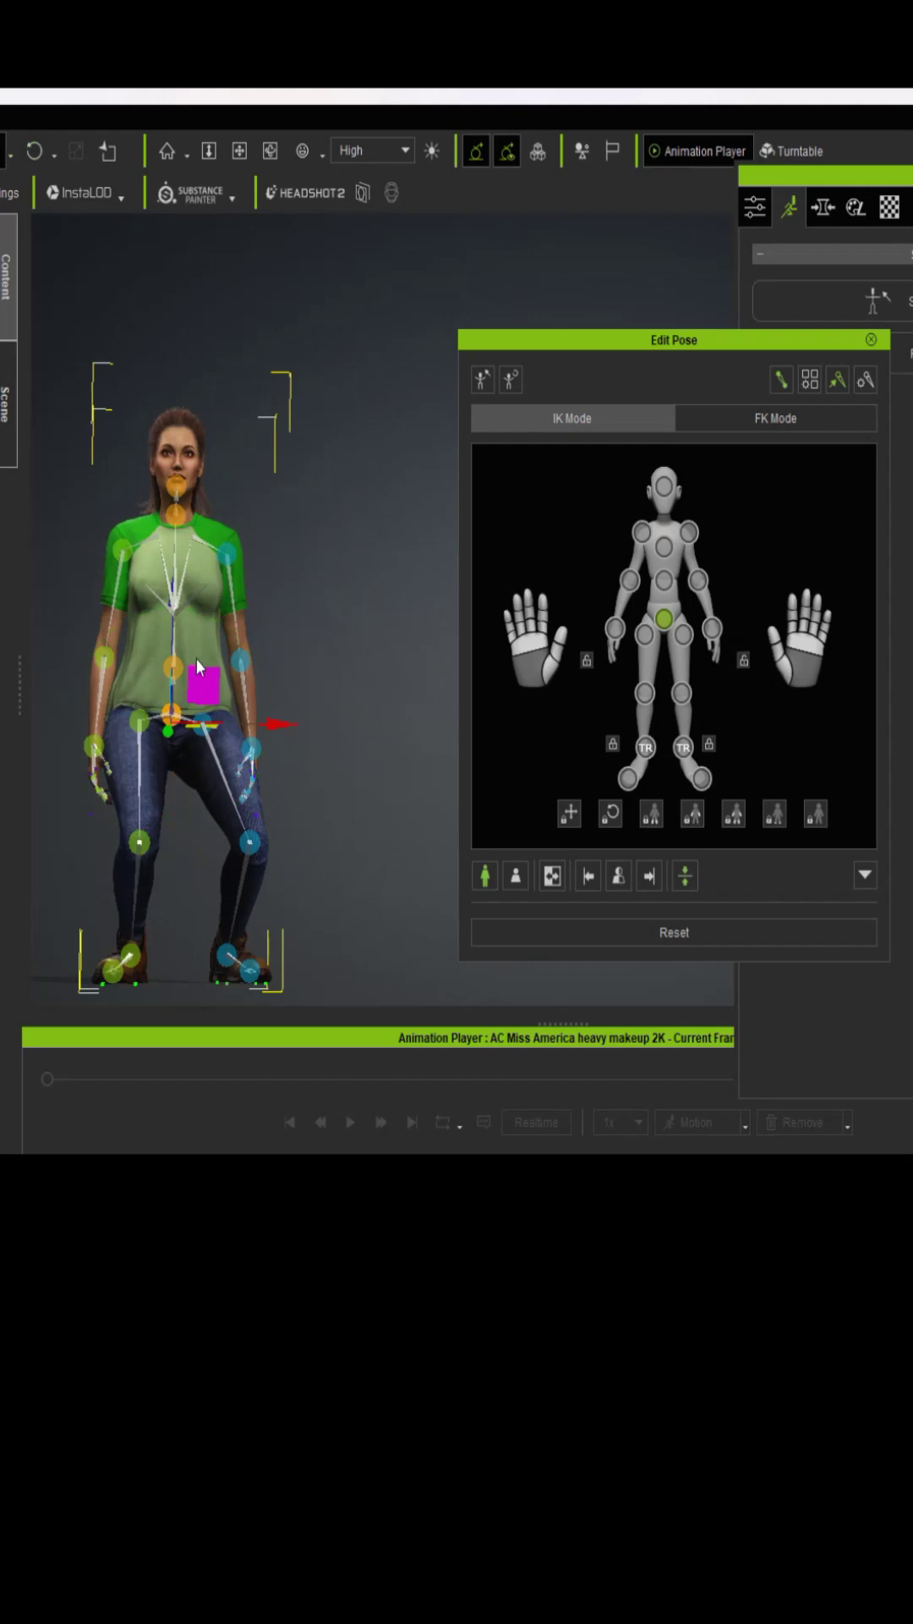
left_click_drag(206, 674, 201, 550)
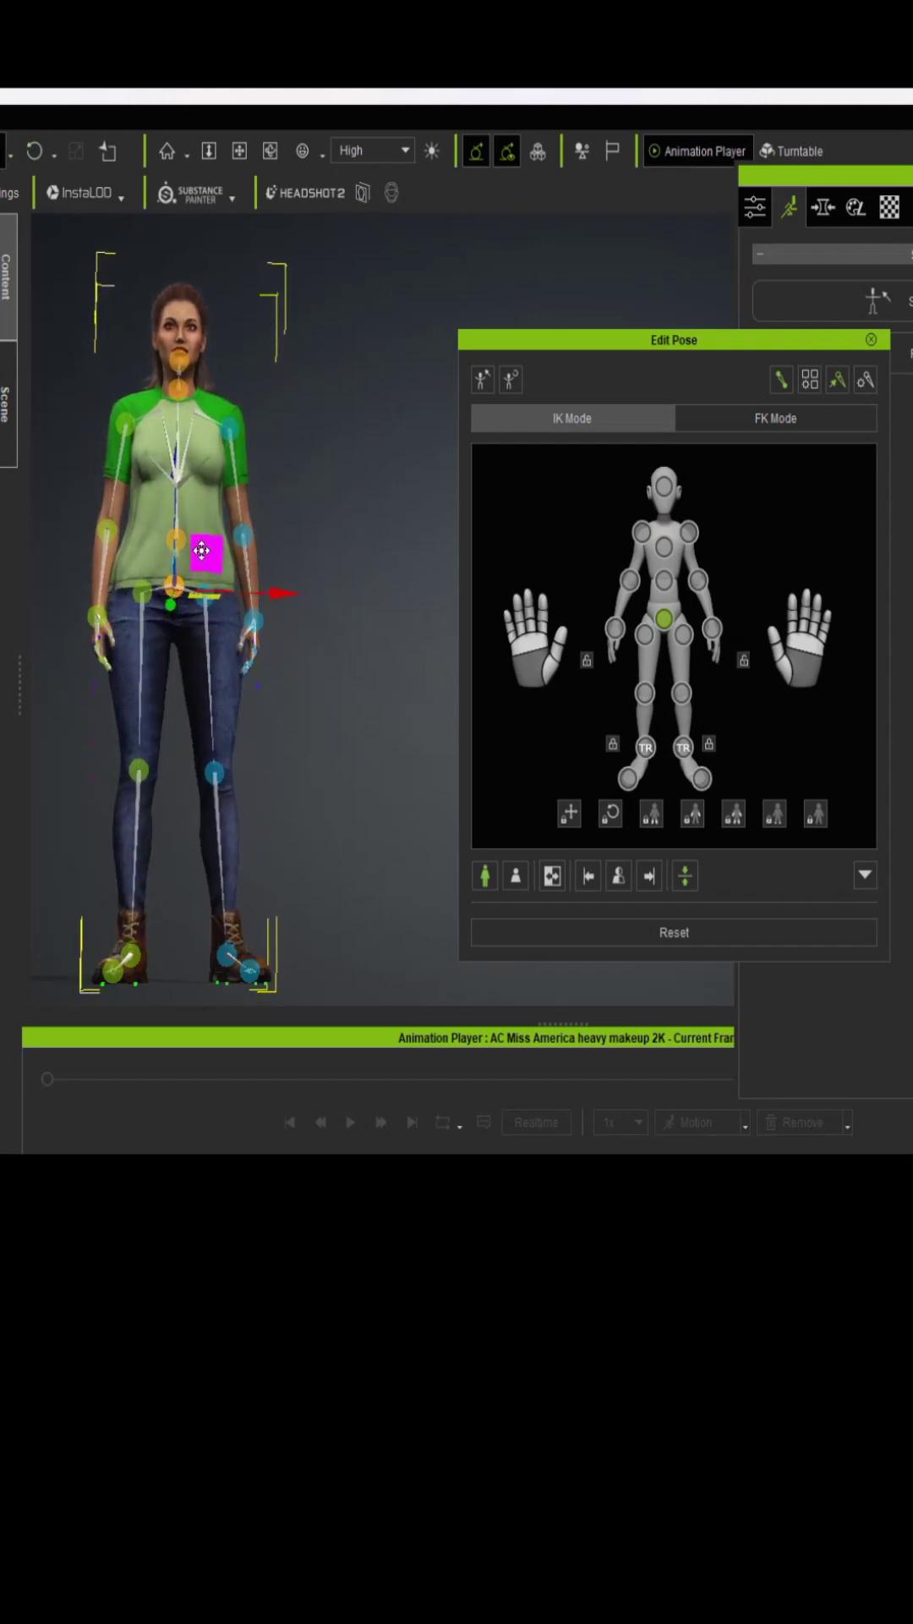
Rotate the right shoulder to raise that arm to horizontal and lift the left arm outward.
left_click(127, 425)
left_click(34, 152)
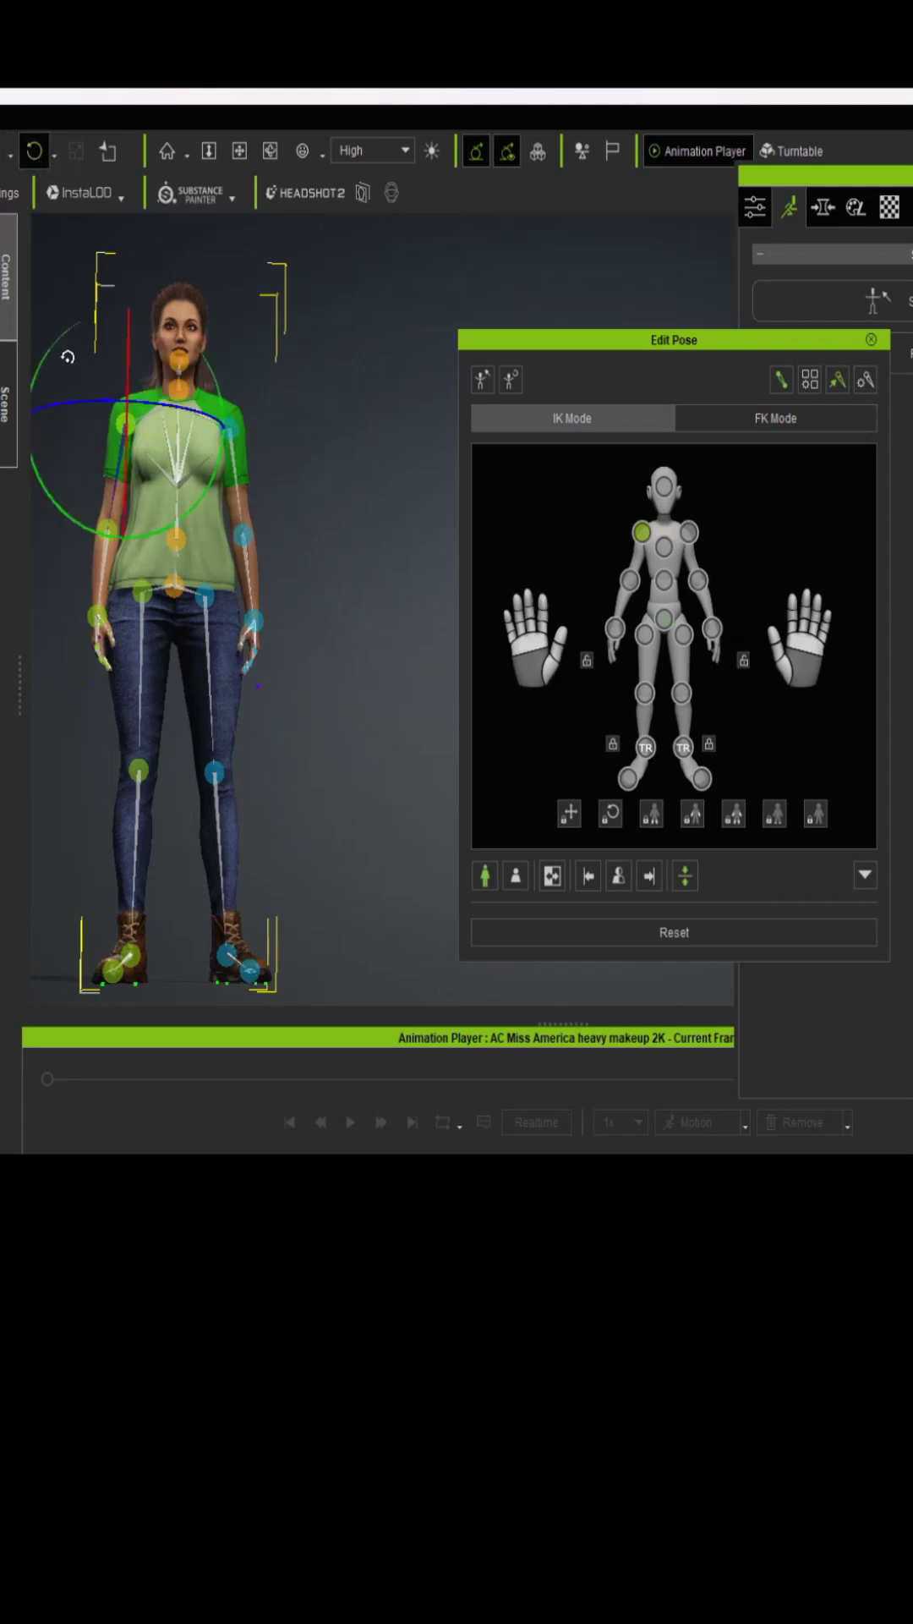
left_click_drag(92, 532, 44, 447)
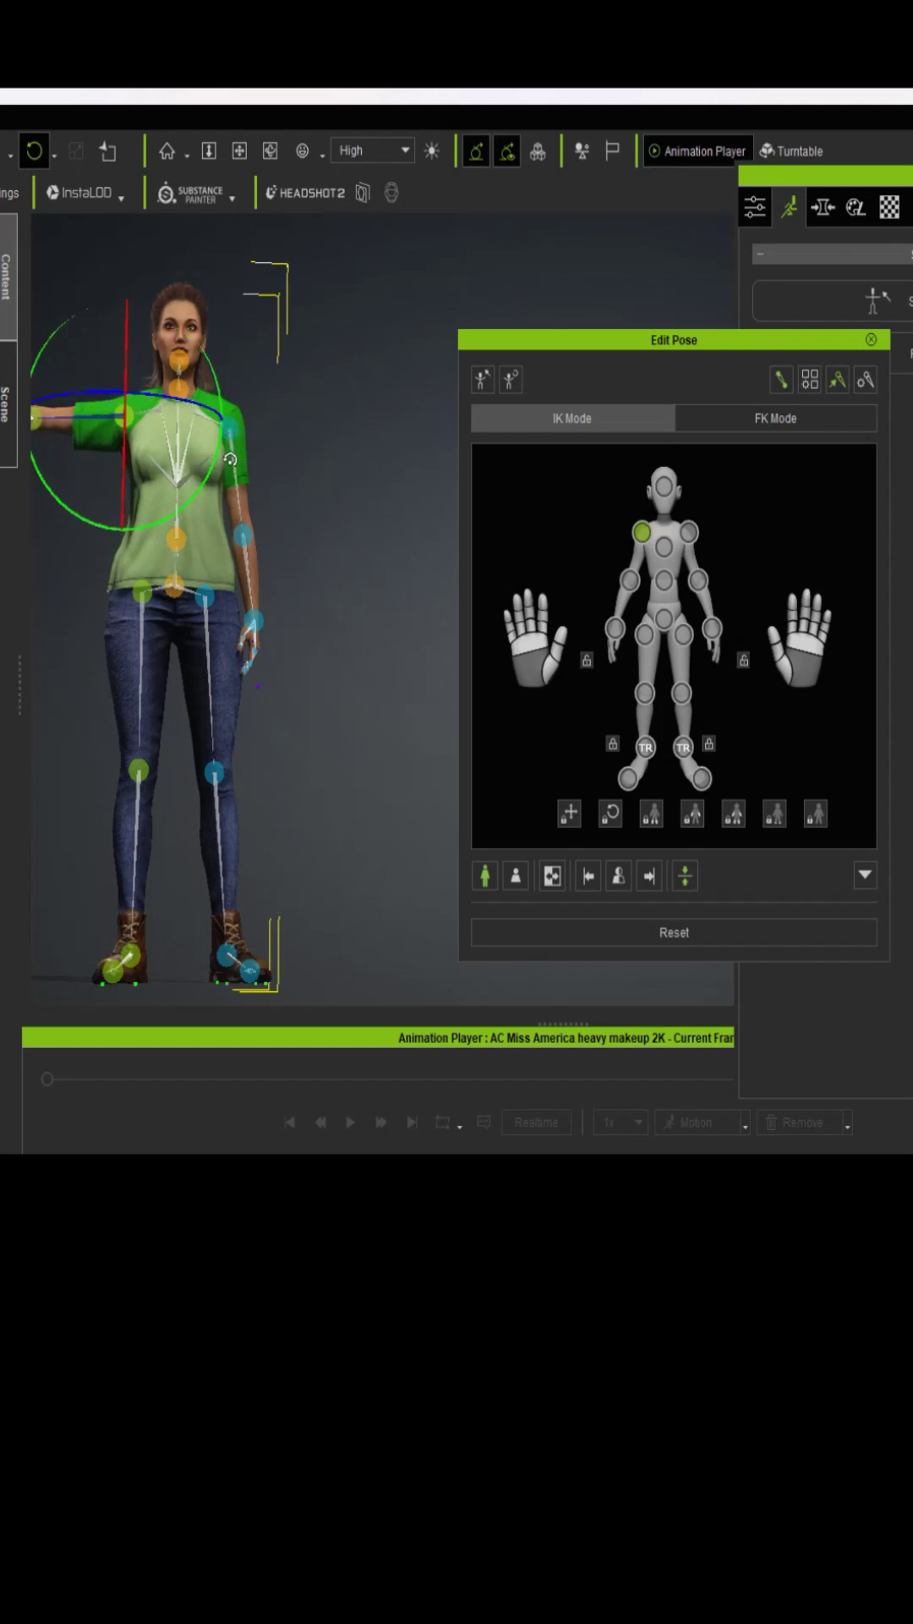
left_click(230, 433)
left_click_drag(259, 541, 326, 435)
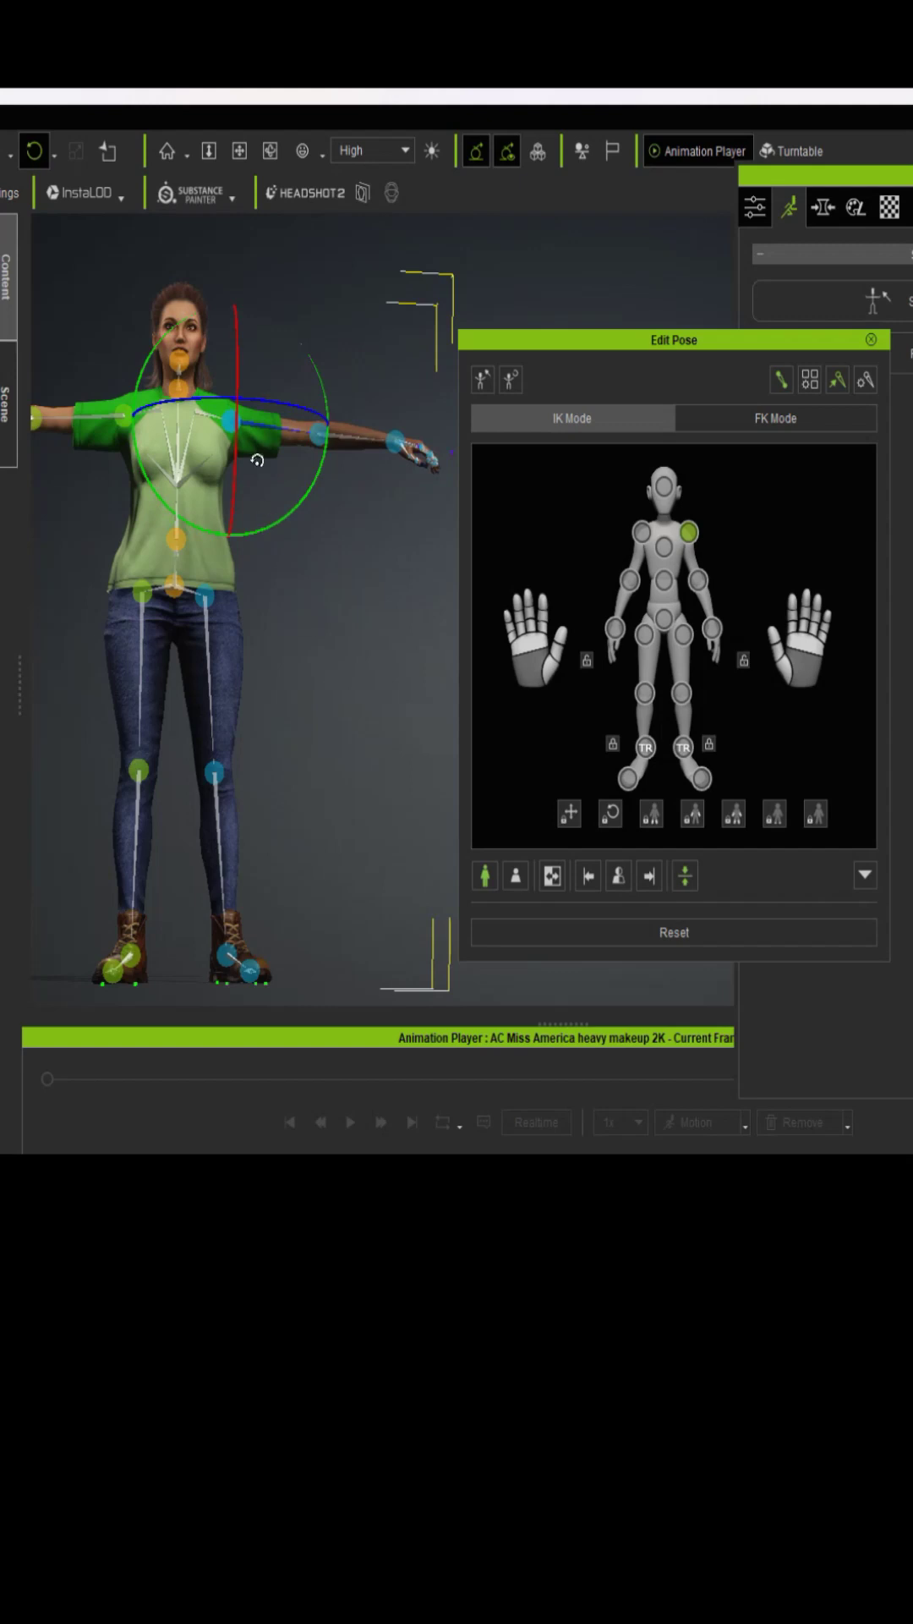
Turn the head toward screen-right and lower the left arm down toward her side.
left_click(664, 486)
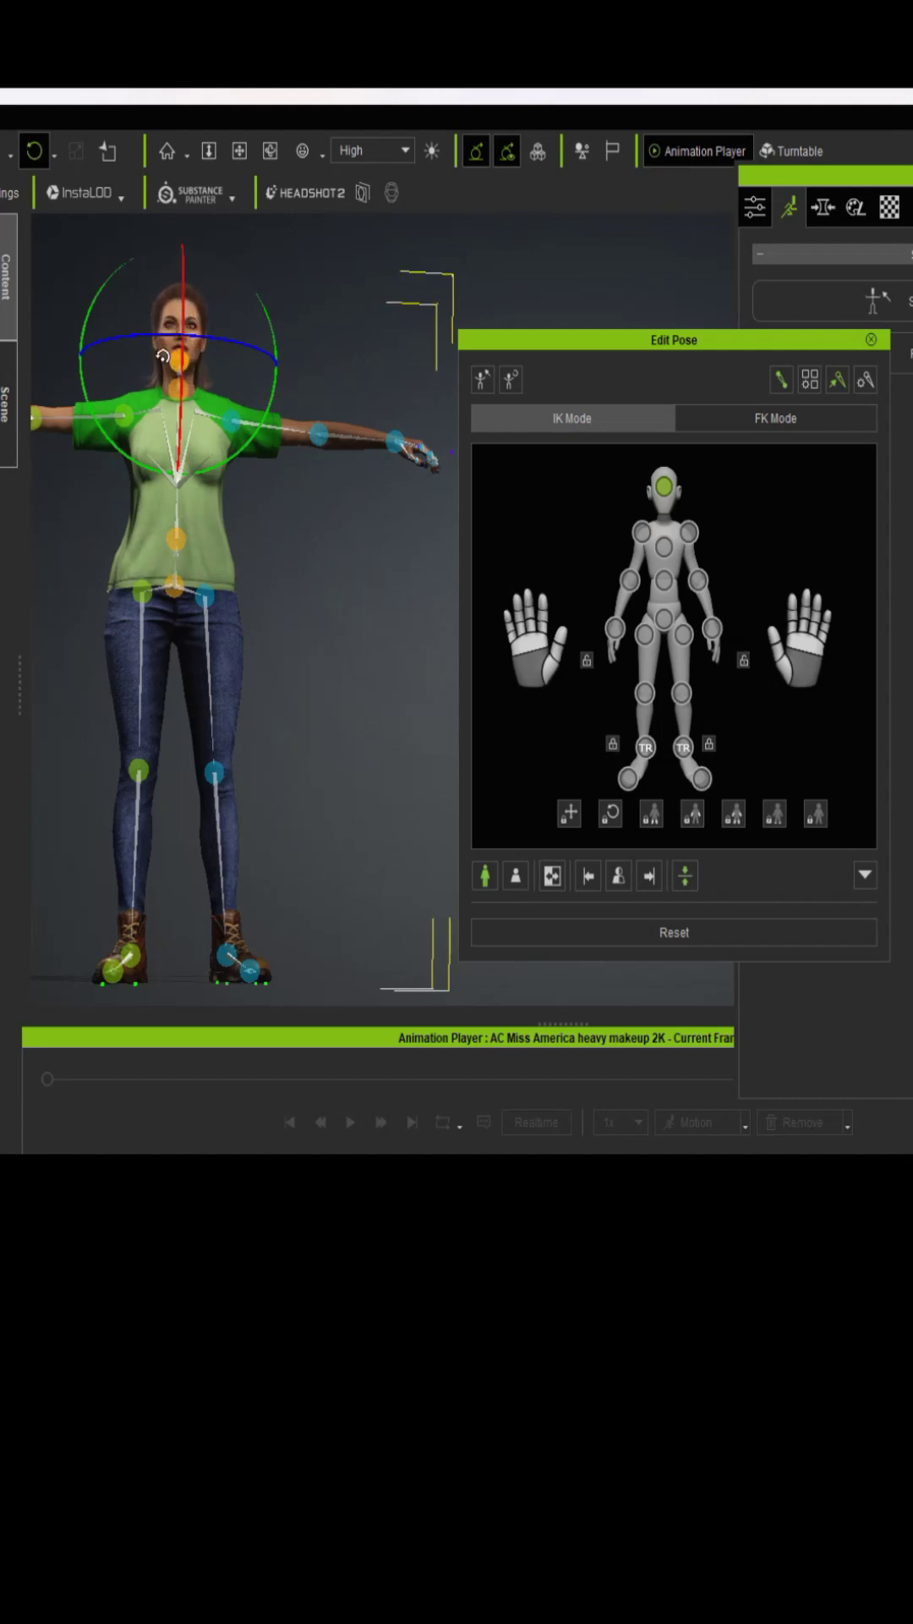
left_click_drag(155, 334, 173, 339)
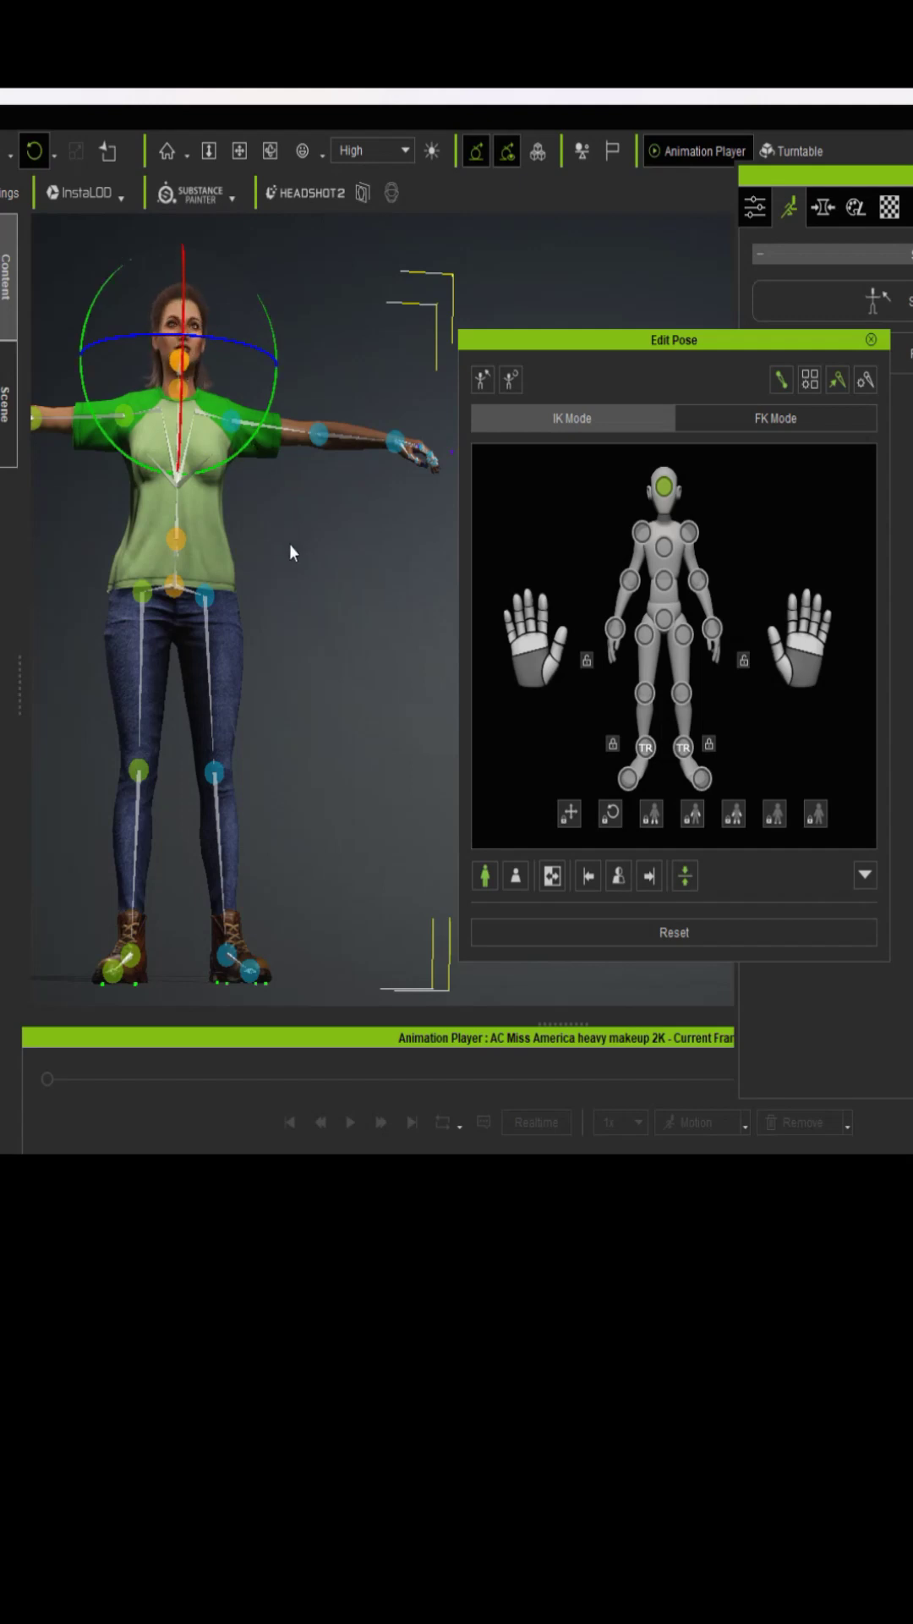
left_click_drag(150, 335, 199, 377)
left_click(235, 422)
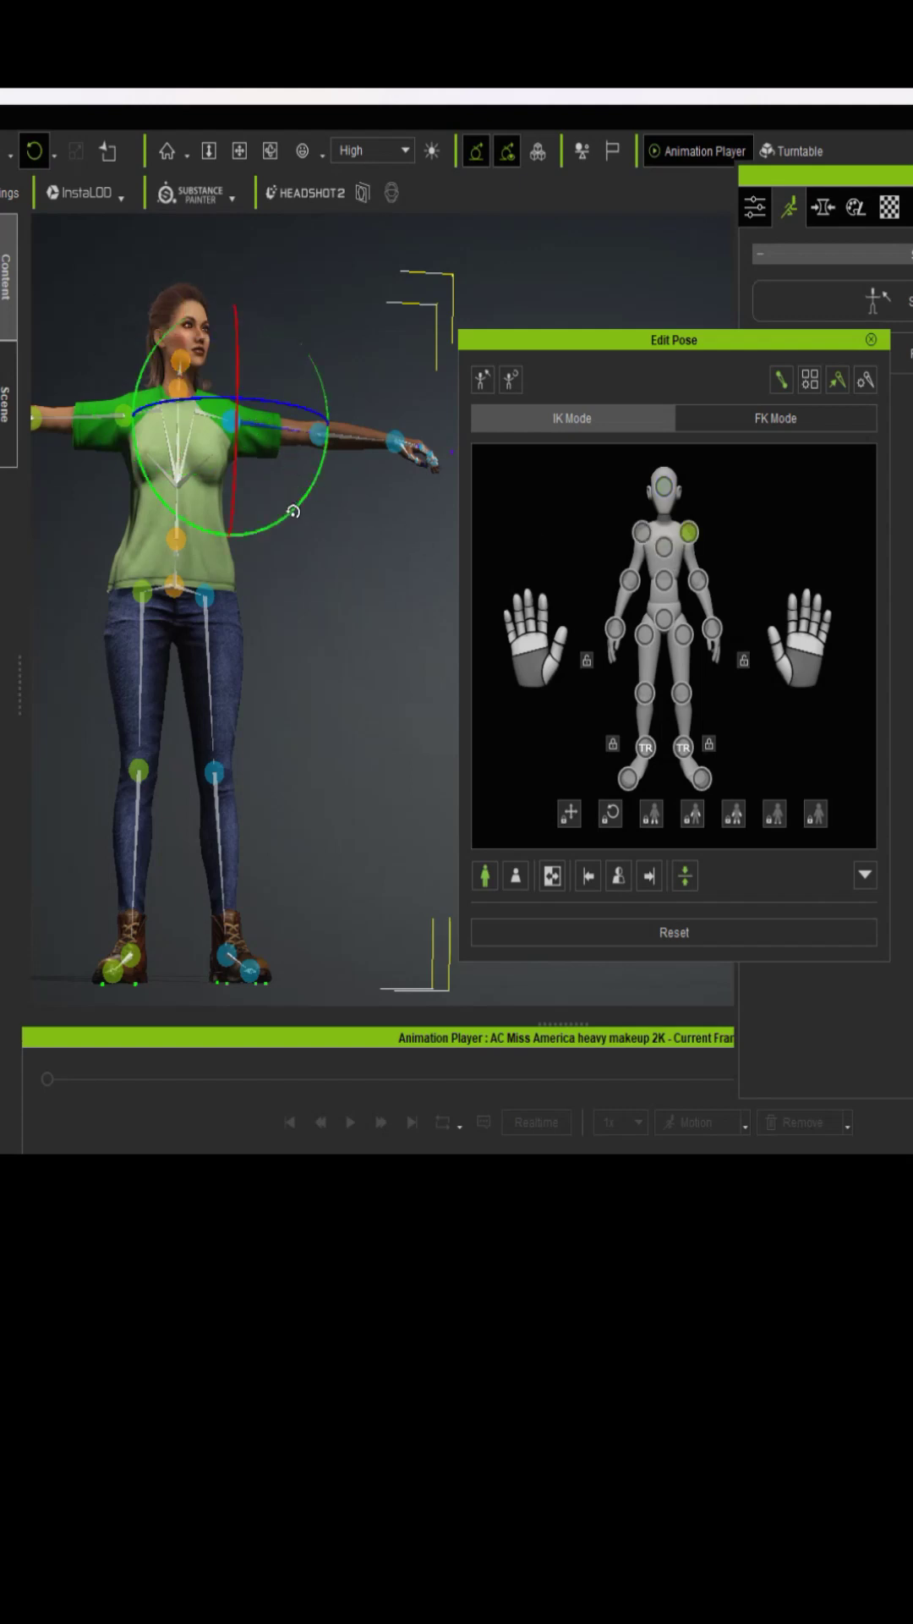
left_click_drag(294, 511, 282, 565)
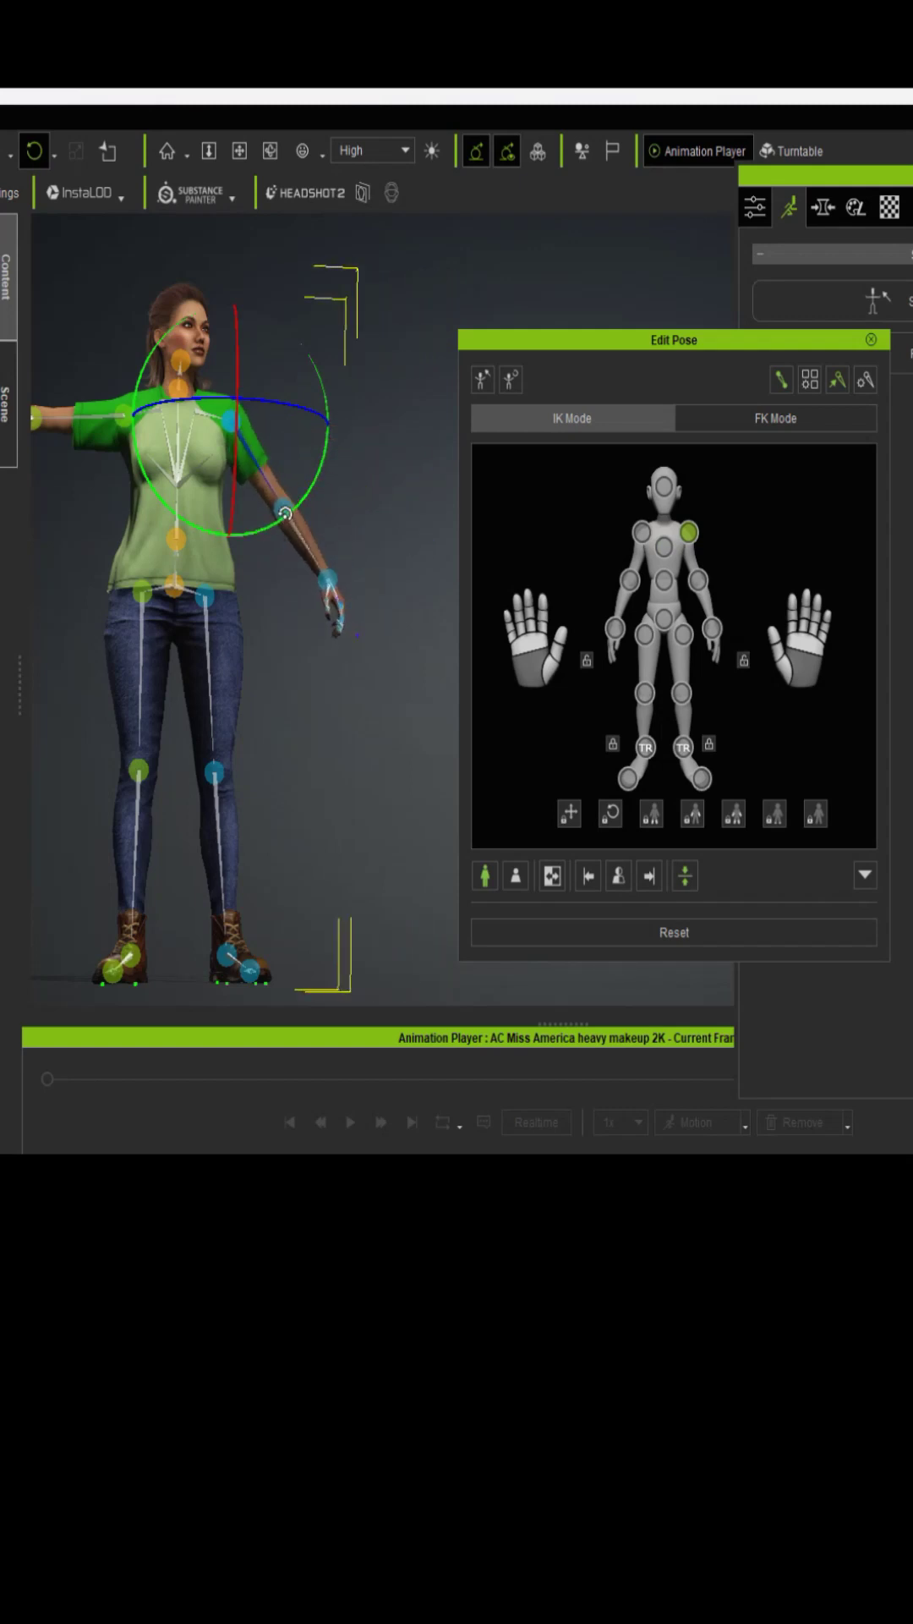
Bend the left elbow so the forearm points up, then twist the left hand at the wrist.
left_click(283, 506)
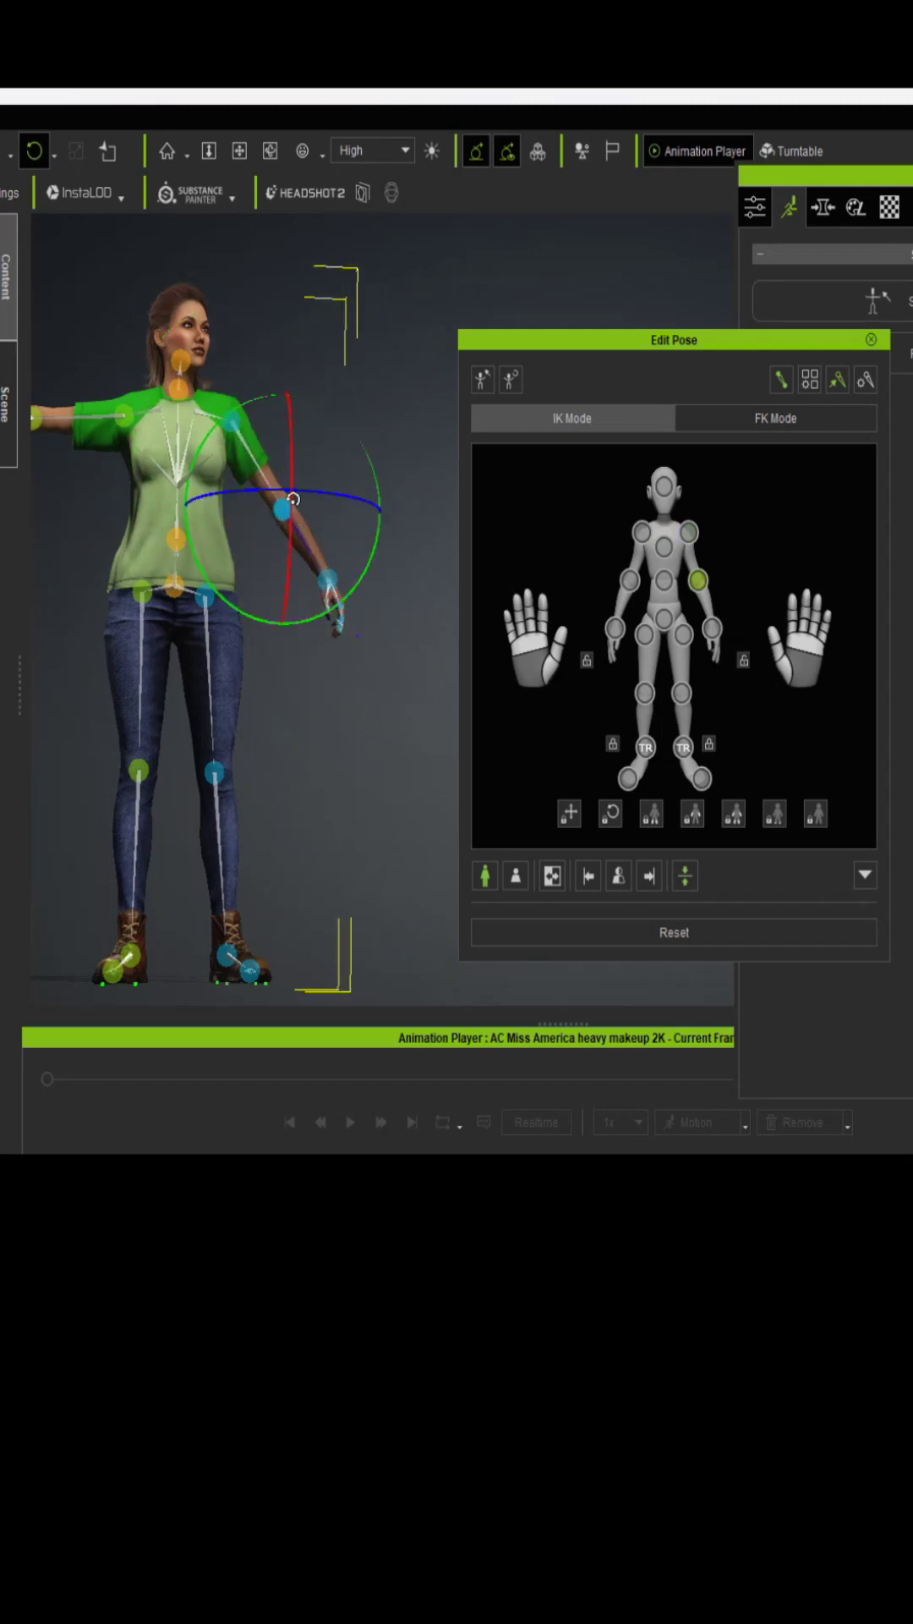
left_click_drag(293, 509, 289, 403)
left_click(332, 446)
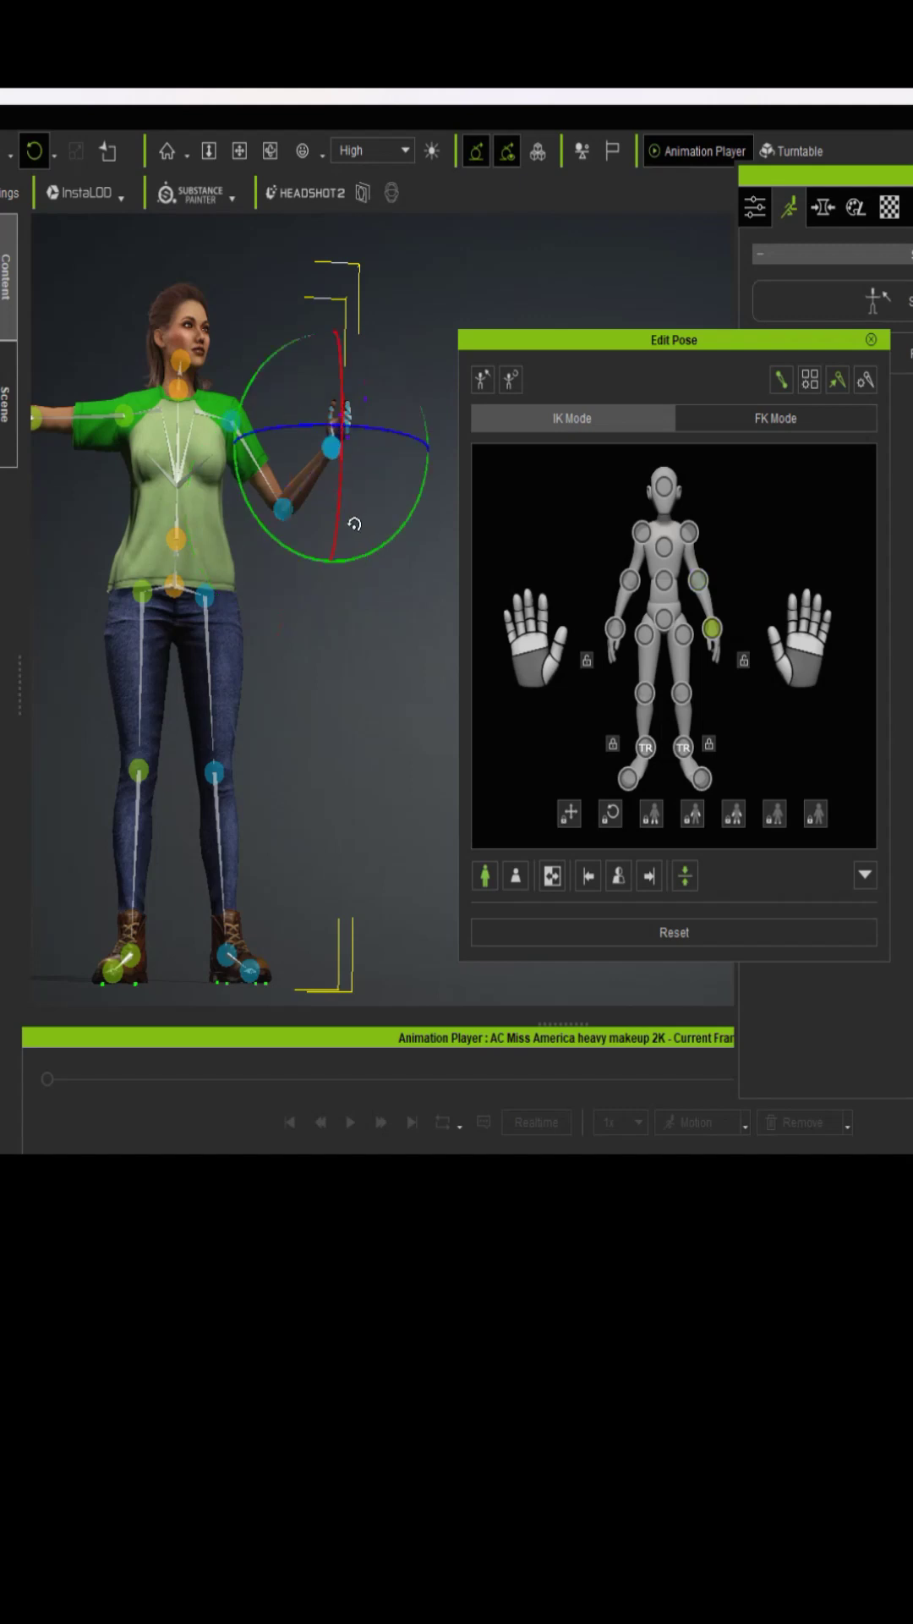
mouse_move(300, 426)
left_mouse_down()
mouse_move(322, 430)
mouse_move(309, 428)
left_mouse_up()
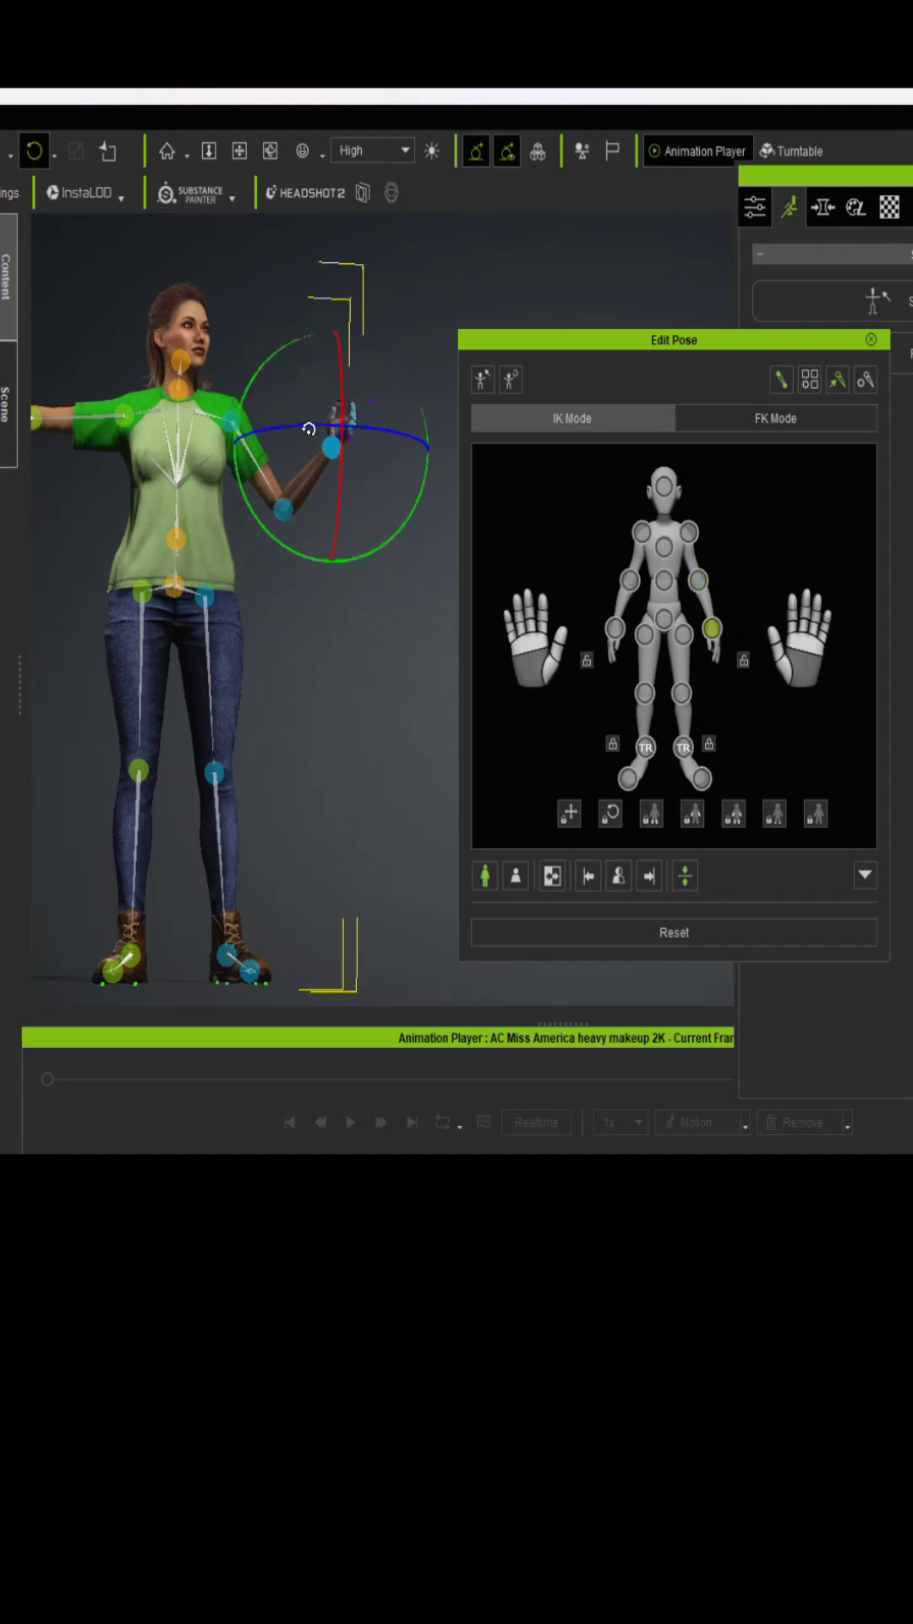
left_click_drag(259, 510, 300, 556)
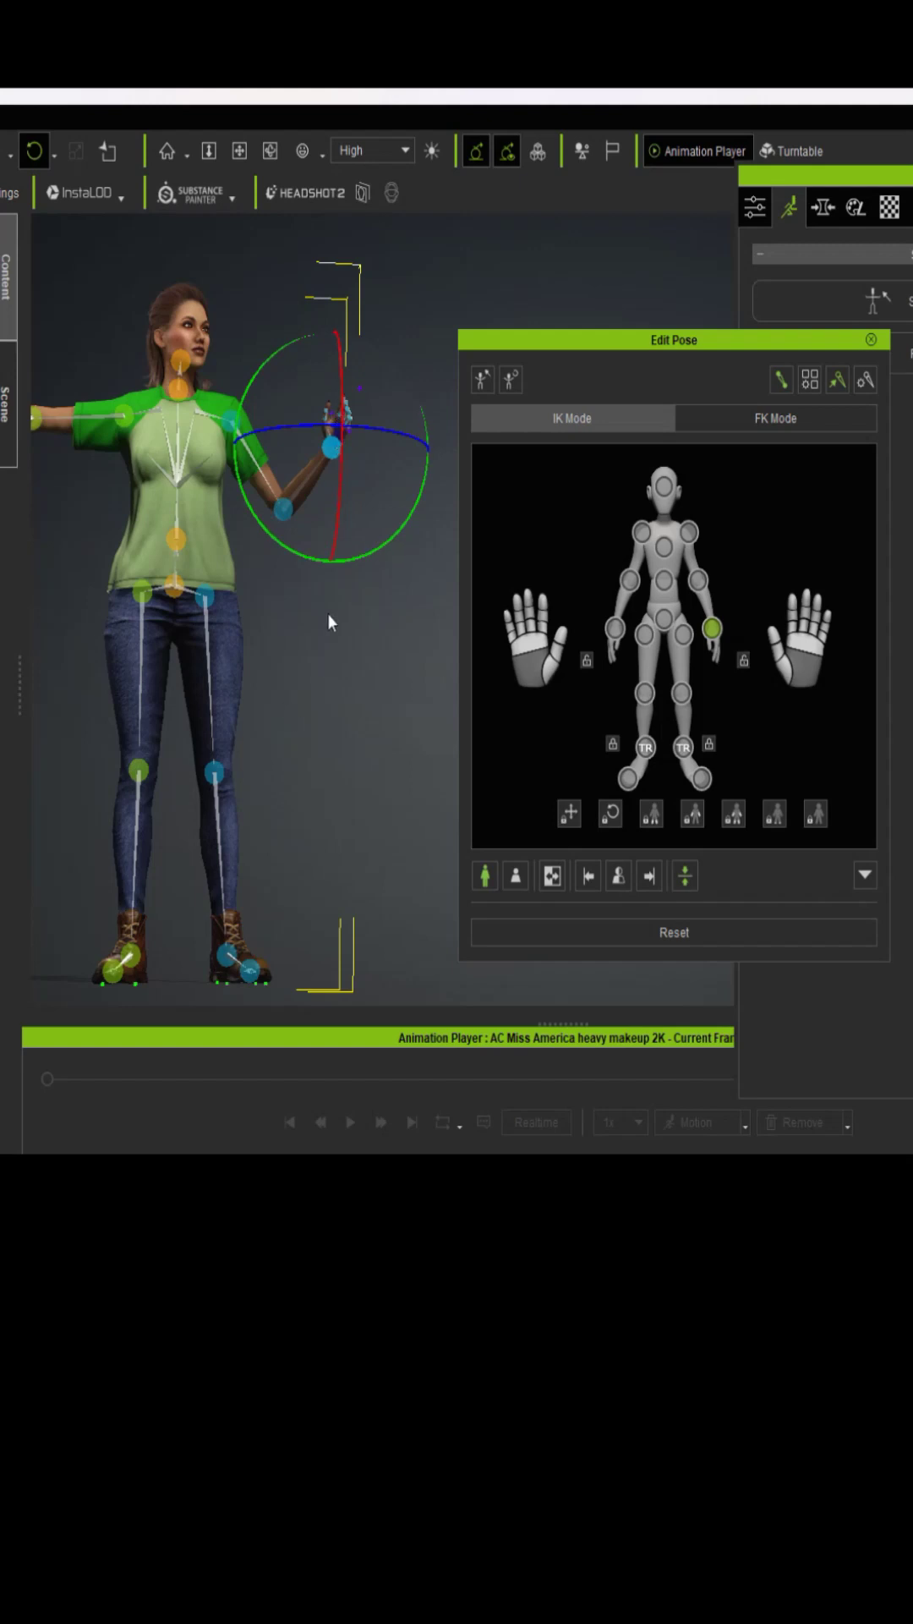
left_click(517, 608)
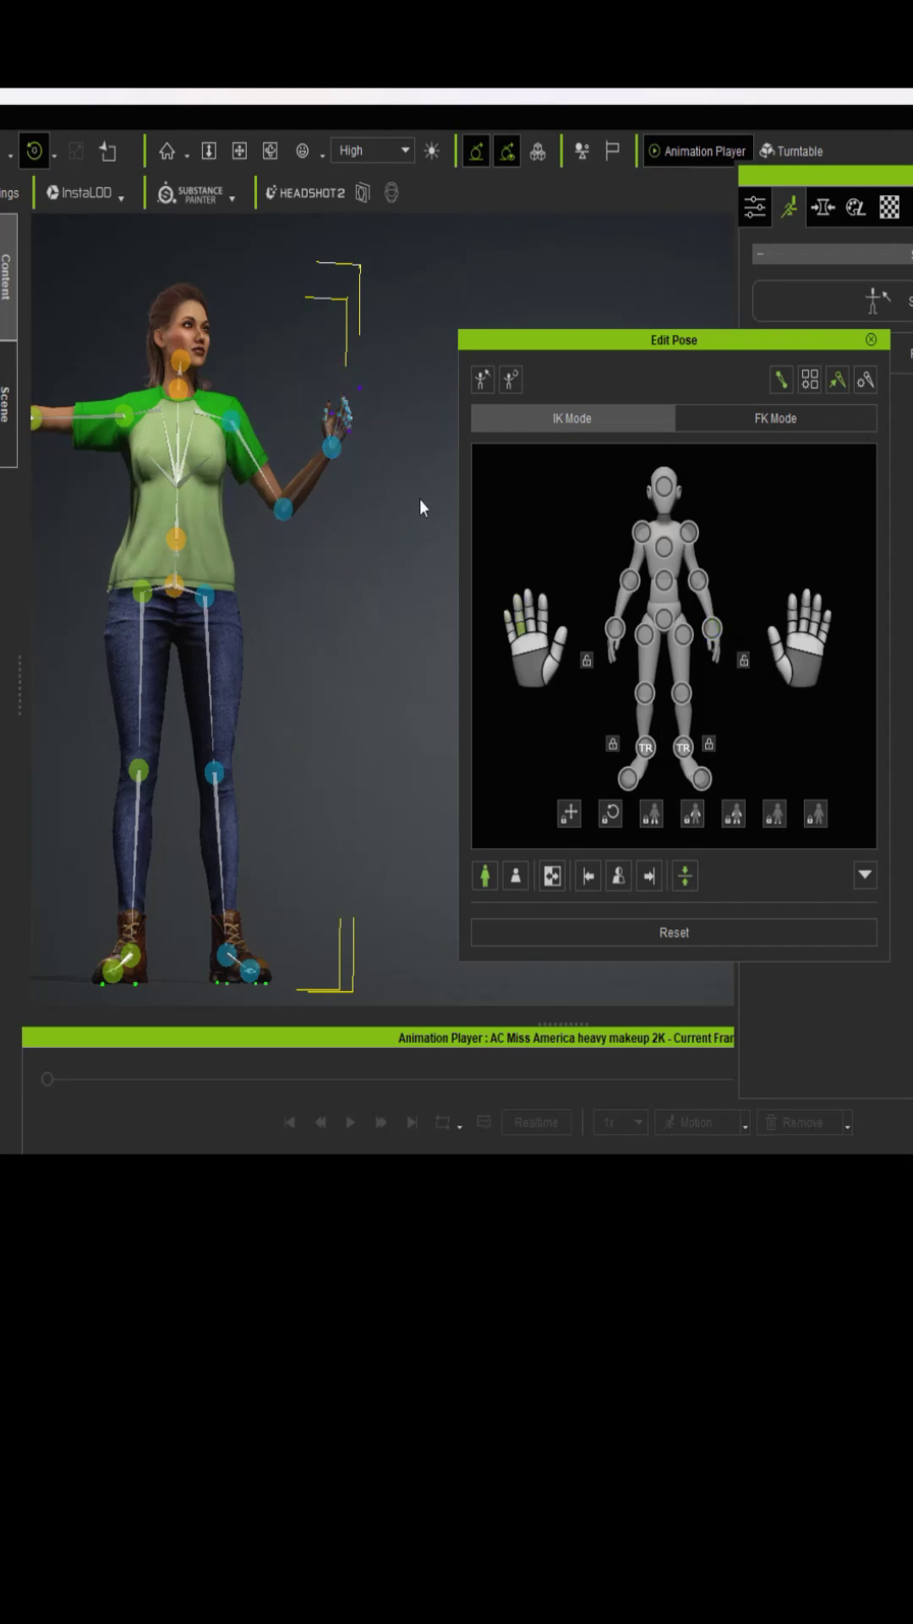
Zoom, pan and orbit the viewport into a side close-up of the extended hand.
scroll(387, 521, "up", 5)
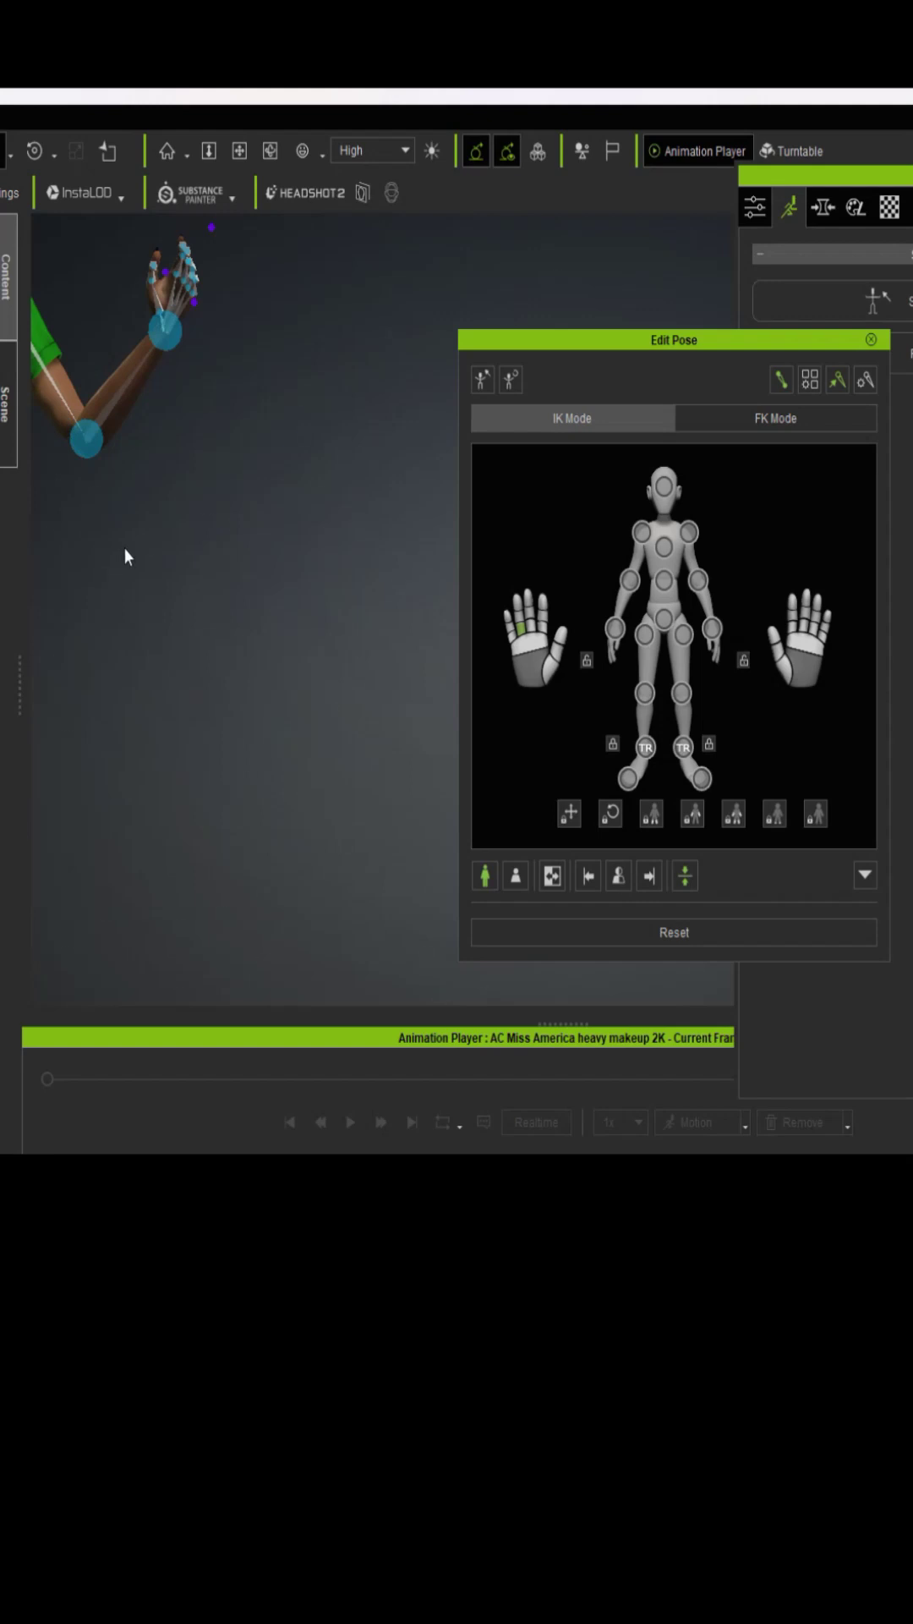
middle_click_drag(124, 545, 257, 765)
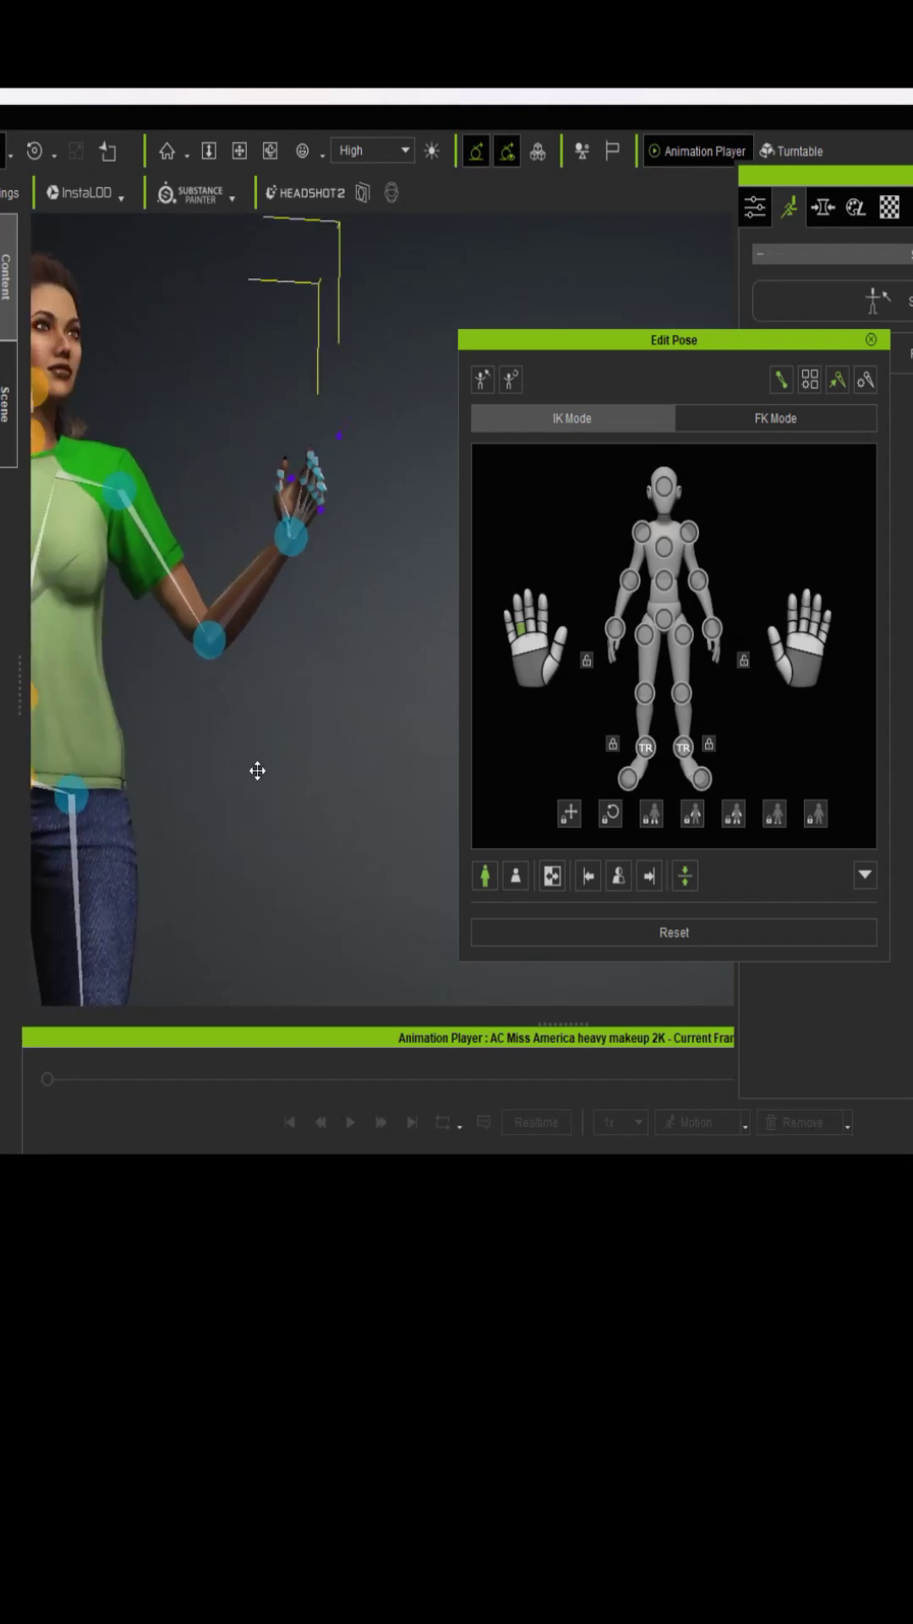
middle_click_drag(257, 769, 286, 832)
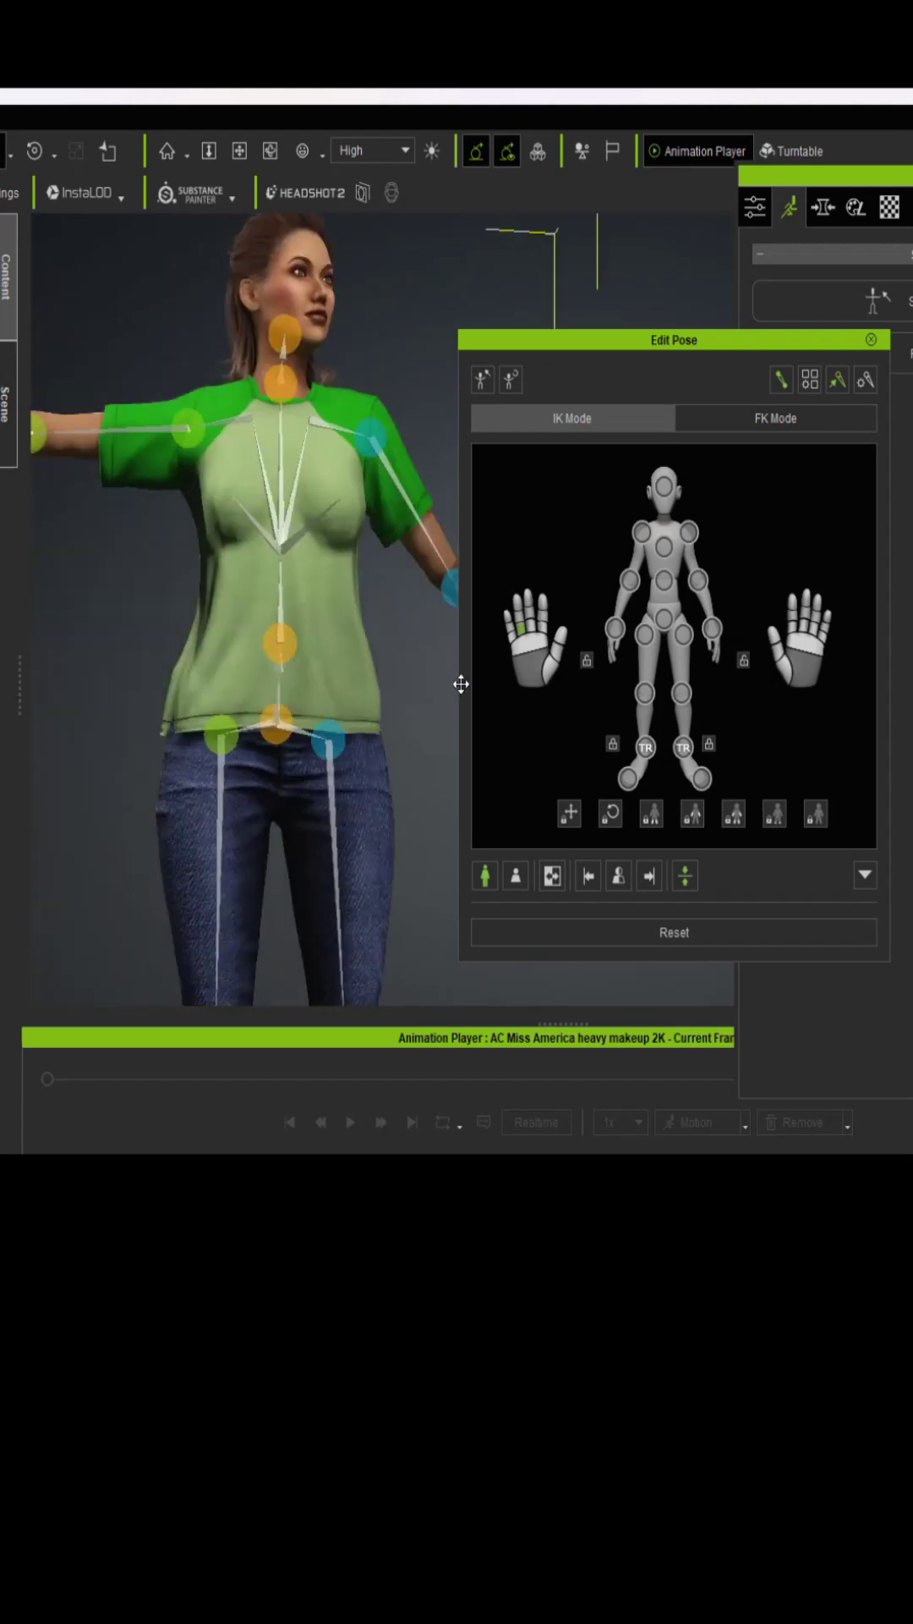
right_click_drag(195, 761, 150, 717)
middle_click_drag(149, 717, 298, 713)
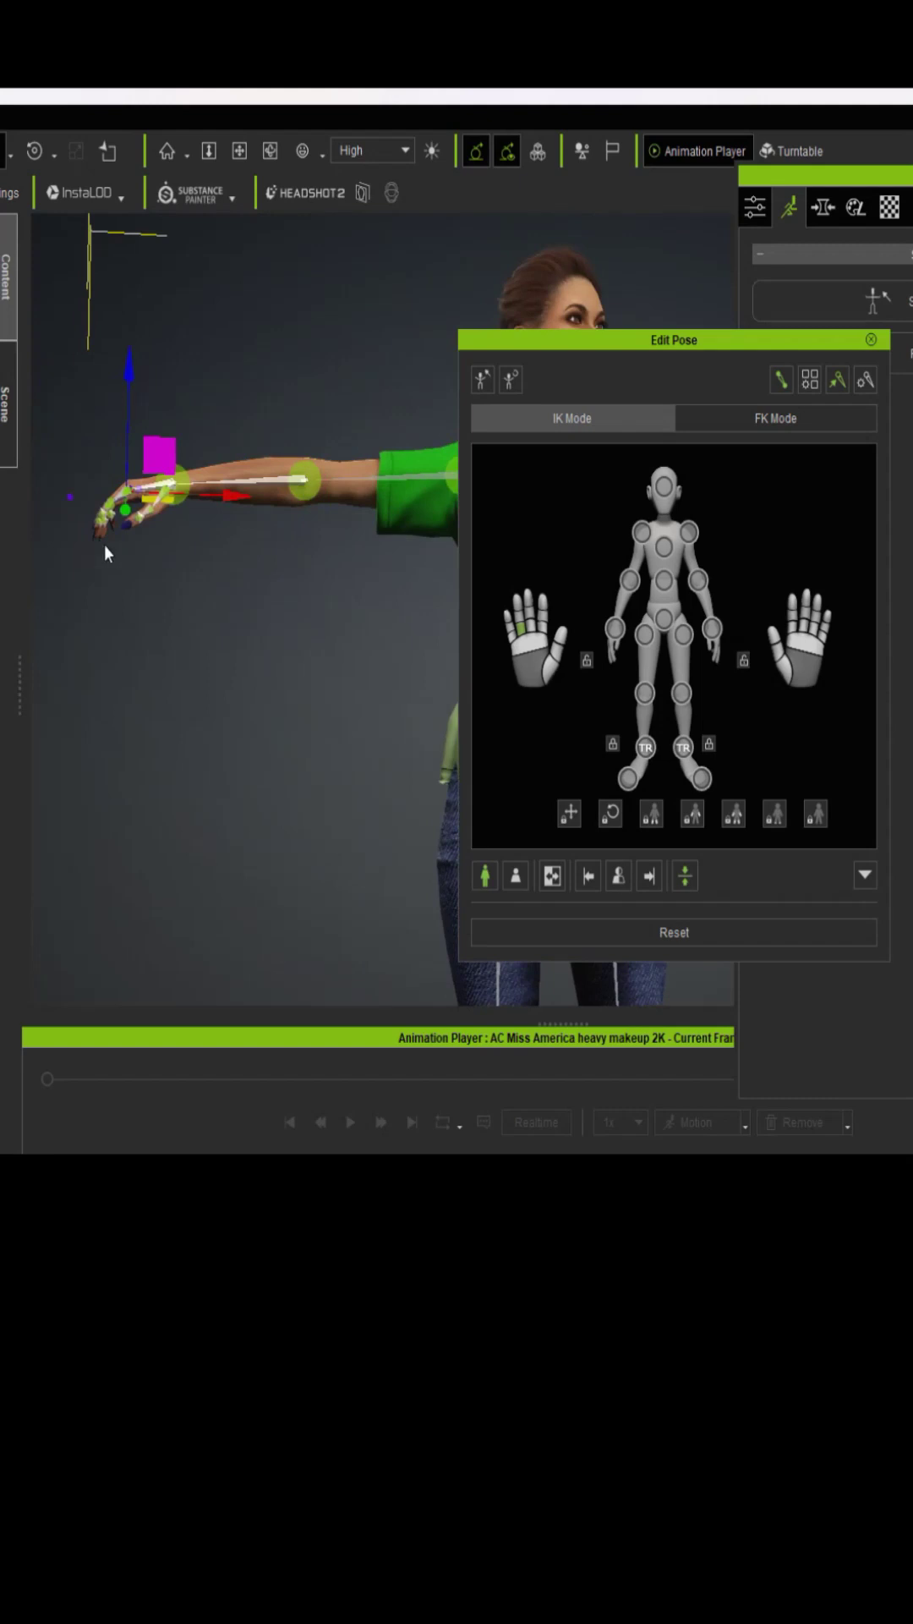
scroll(94, 566, "up", 8)
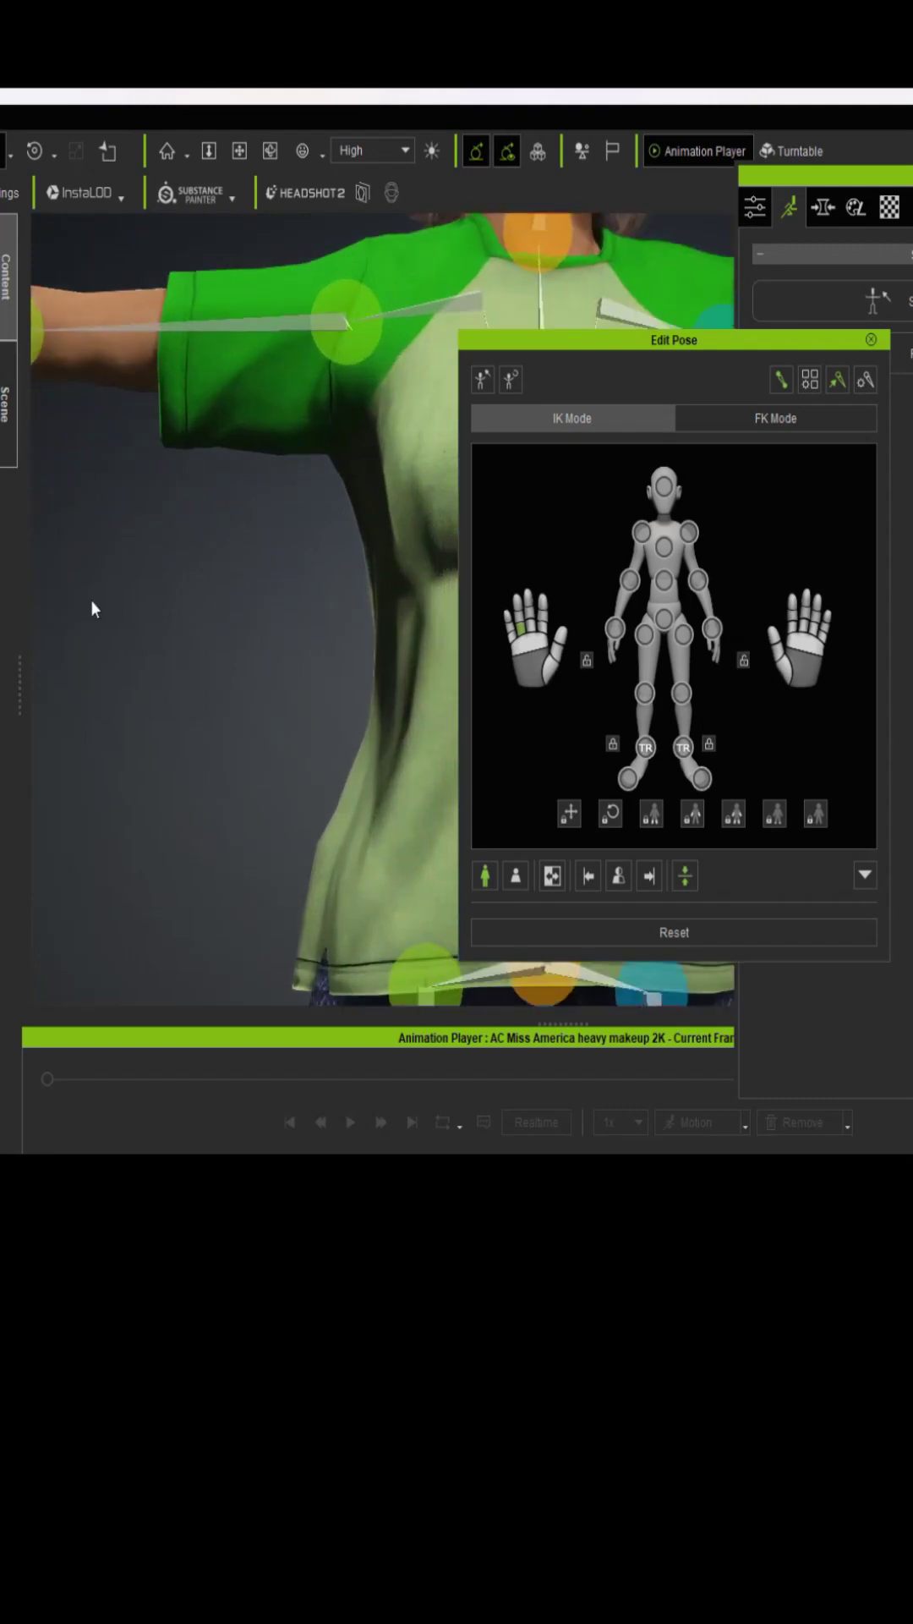
scroll(90, 596, "down", 8)
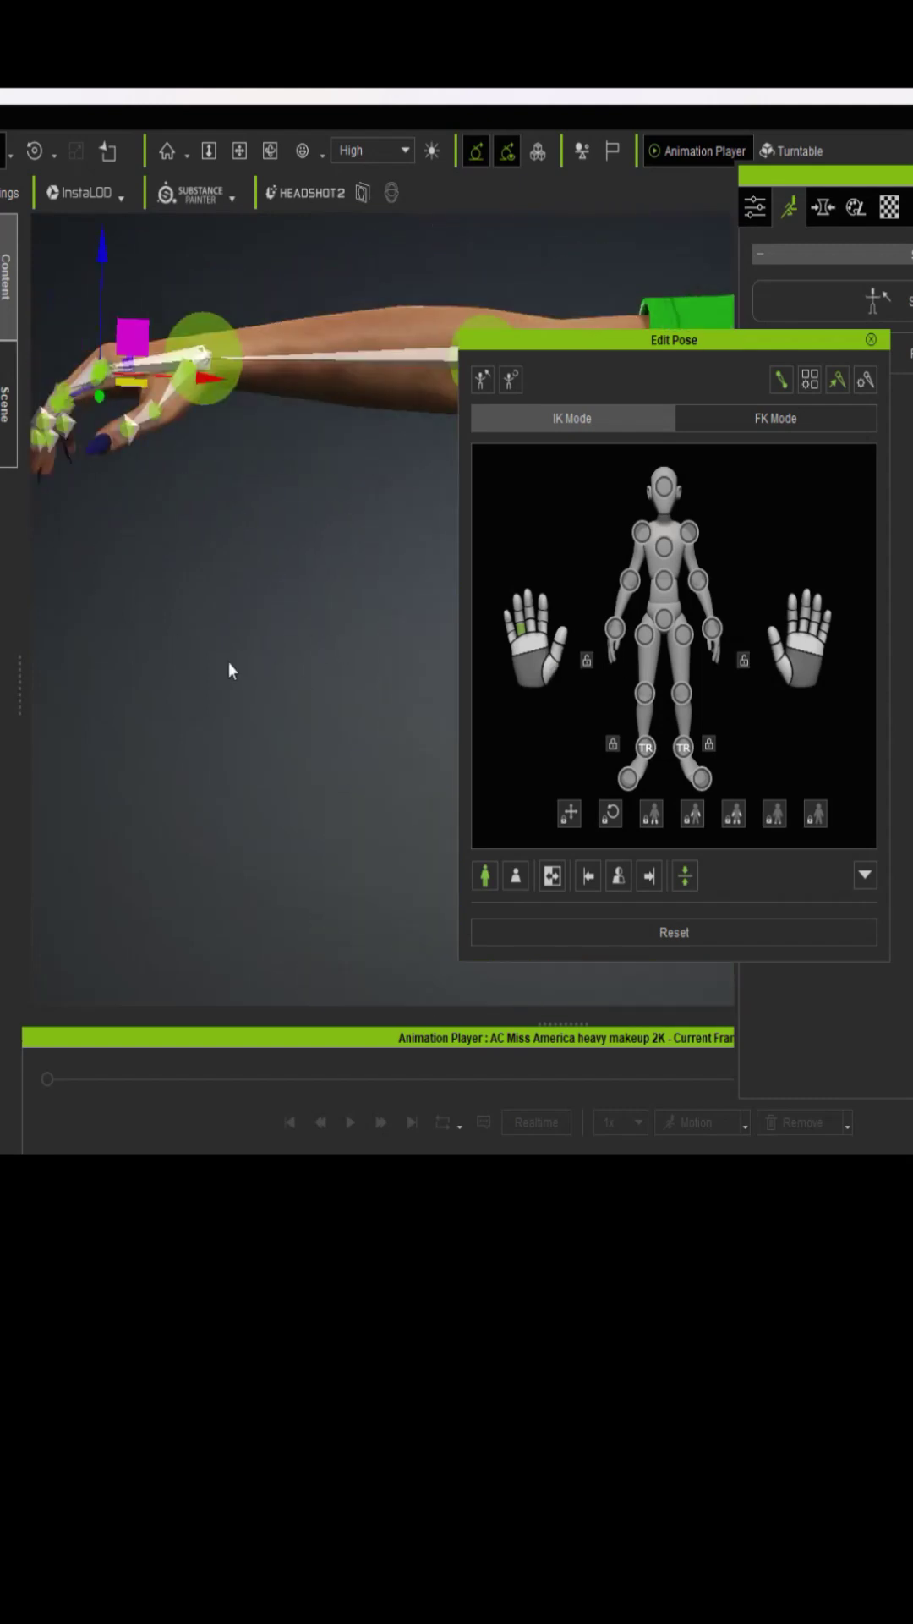
middle_click_drag(229, 670, 245, 720)
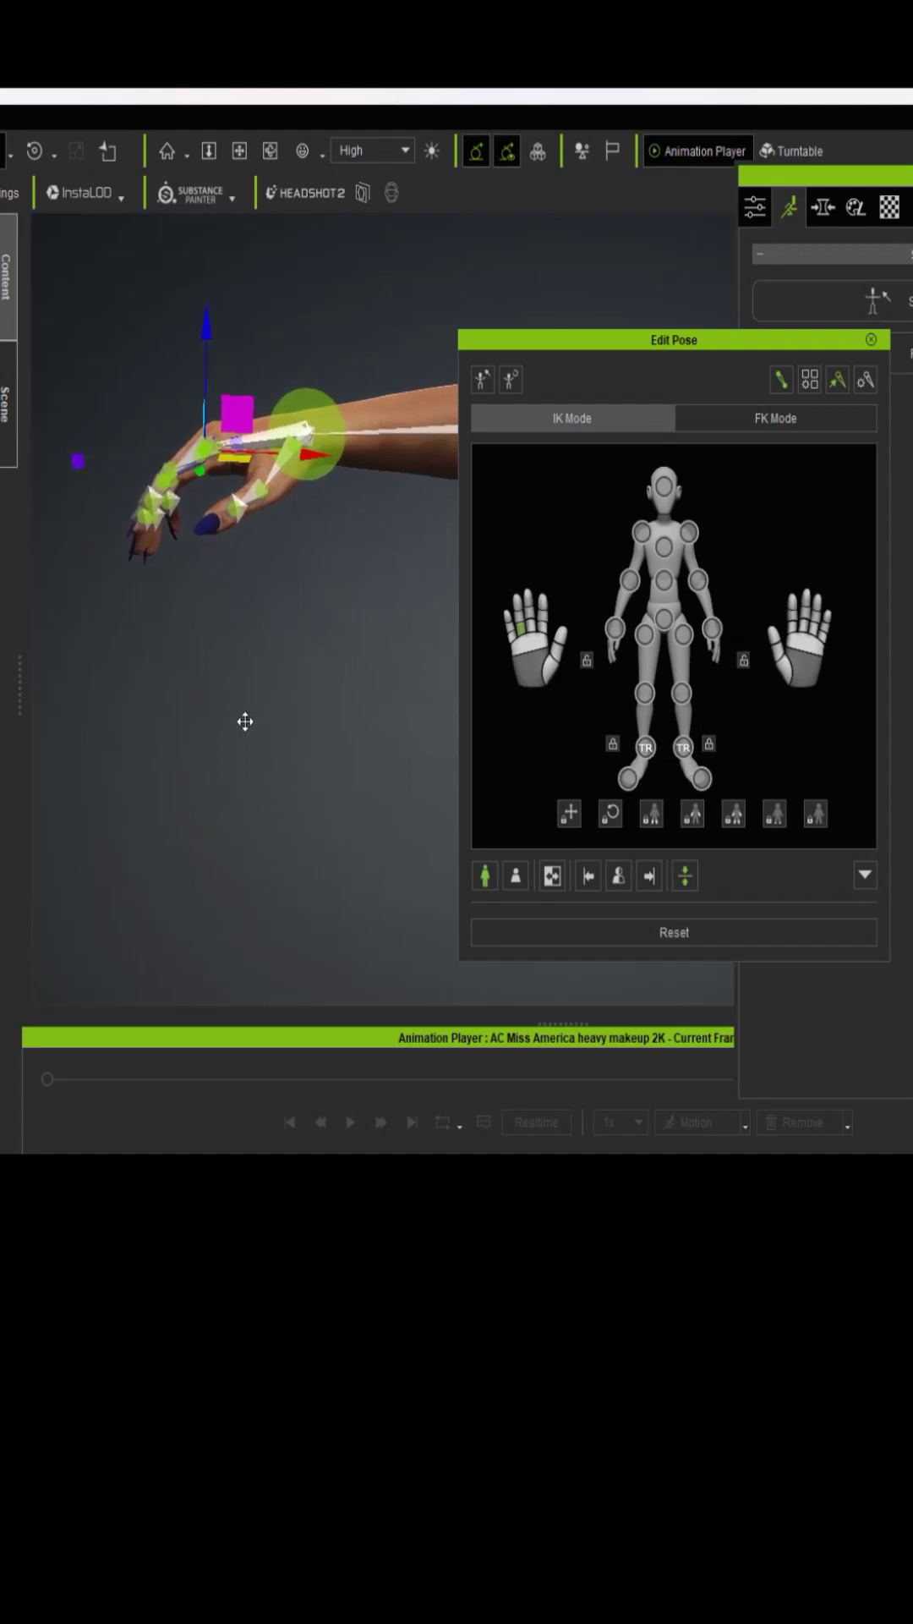
Rotate the first selected finger joint to start curling the hand.
left_click(240, 506)
left_click_drag(188, 510, 196, 507)
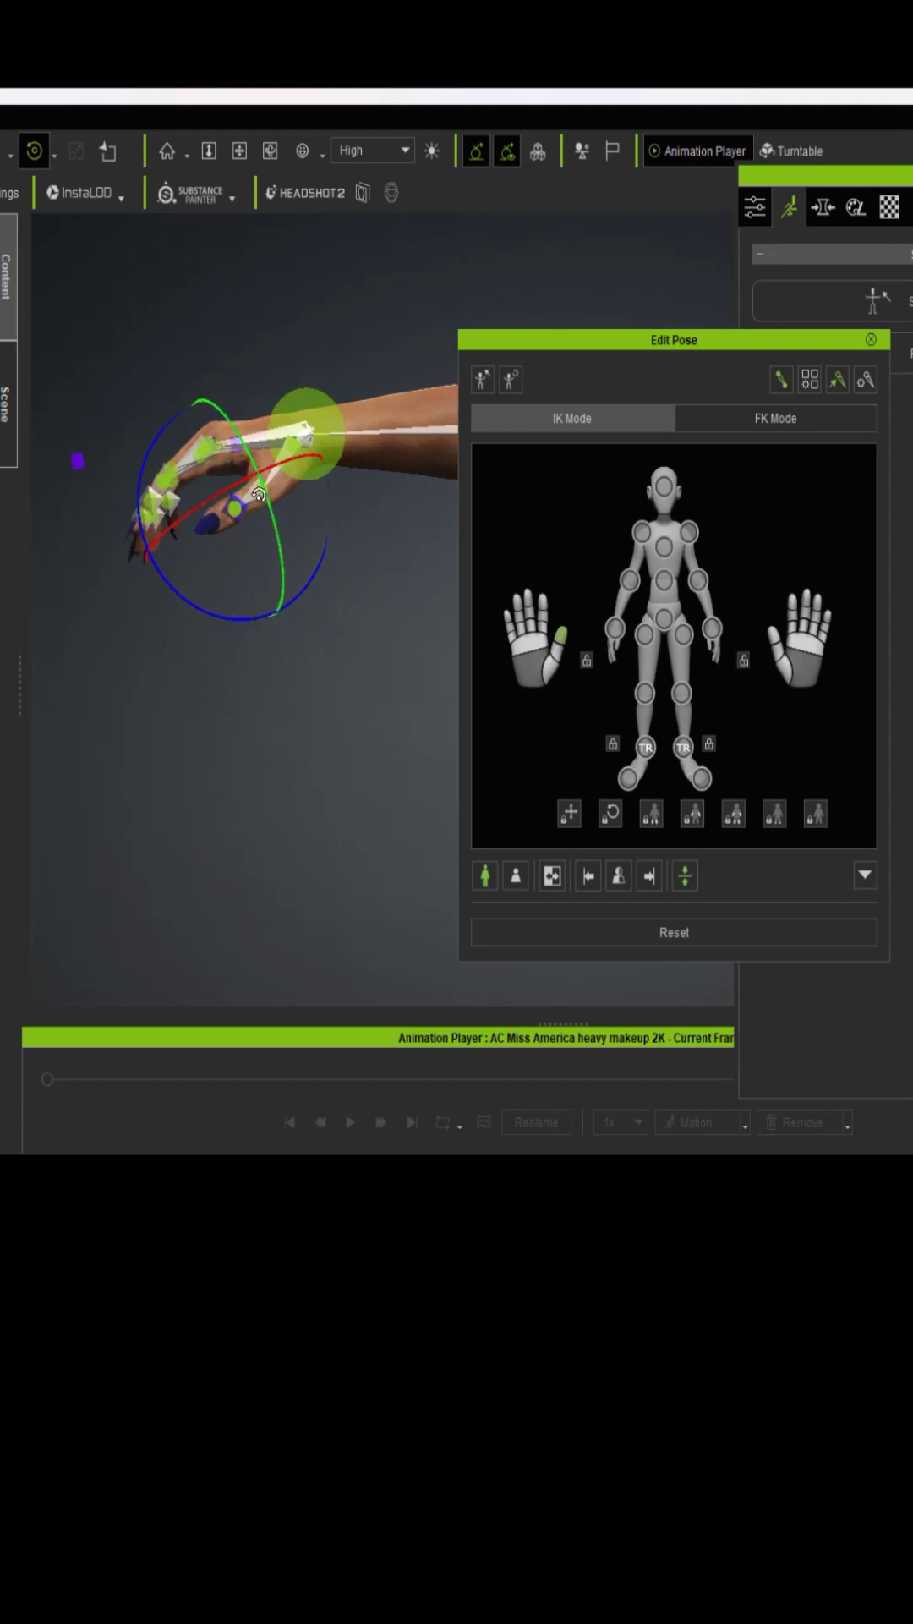
left_click_drag(259, 494, 206, 580)
right_click_drag(185, 648, 261, 659)
right_click_drag(80, 643, 136, 679)
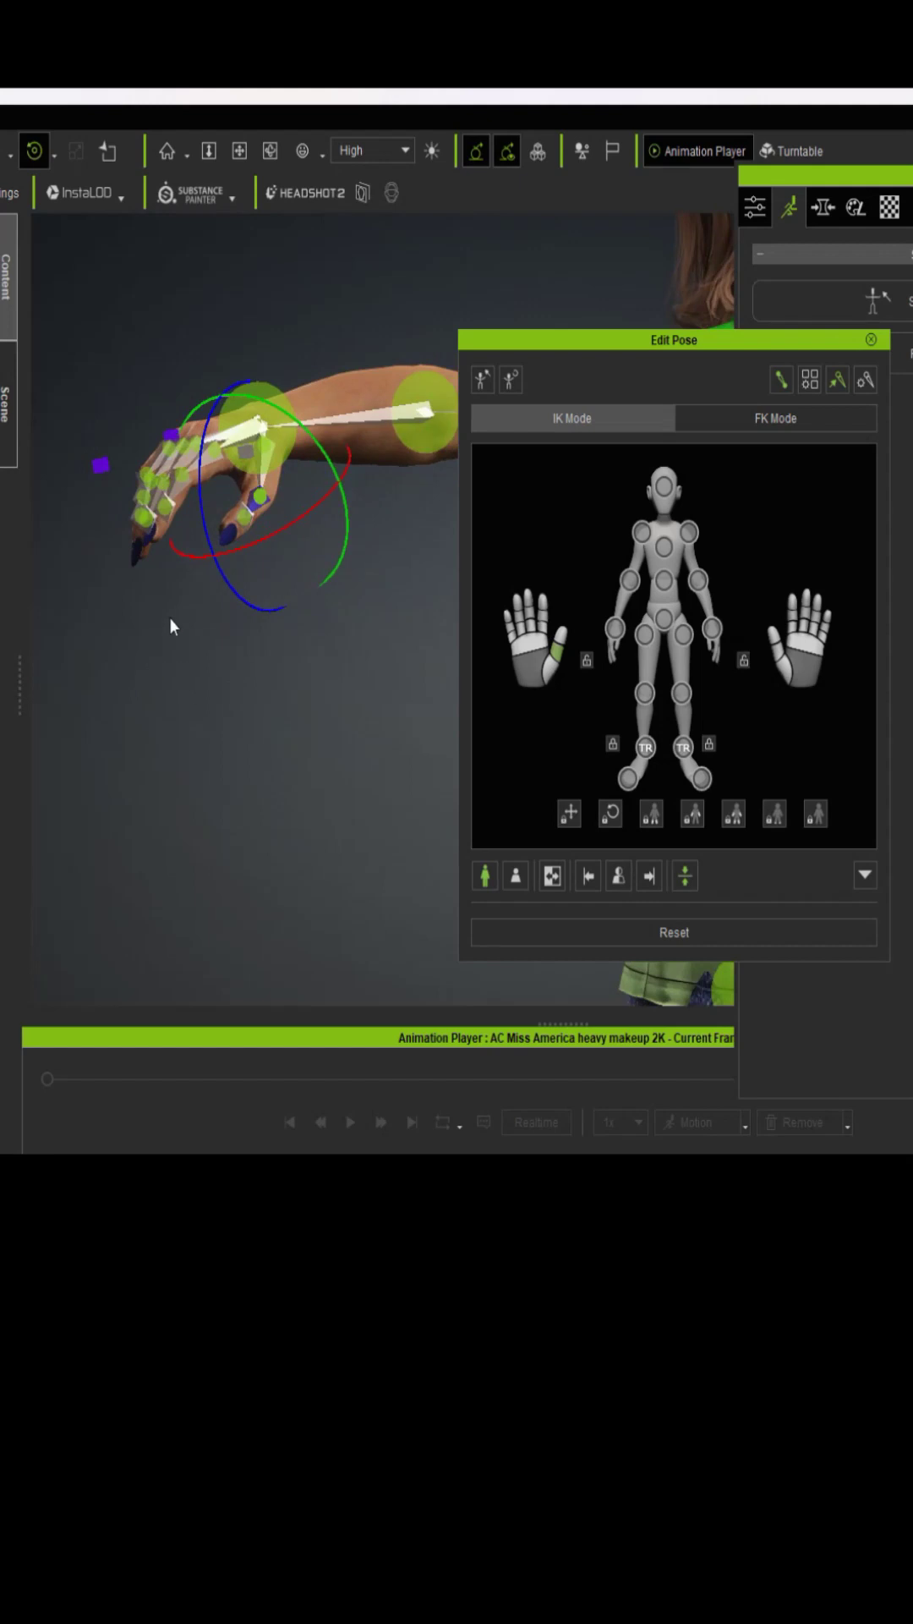
right_click_drag(170, 619, 193, 624)
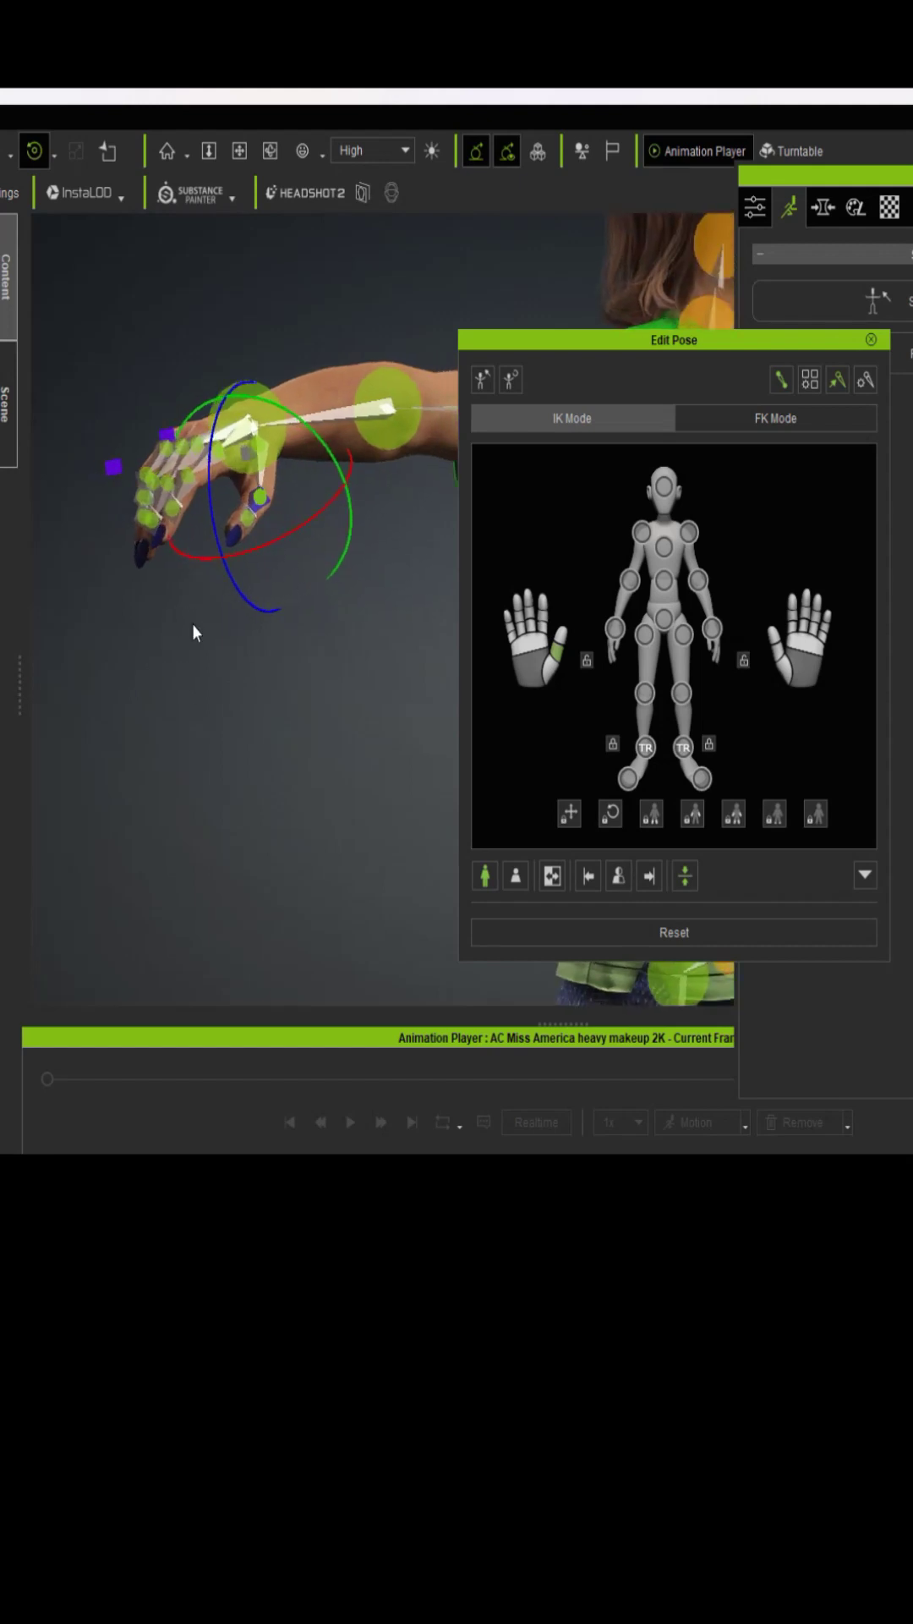
right_click_drag(130, 587, 174, 609)
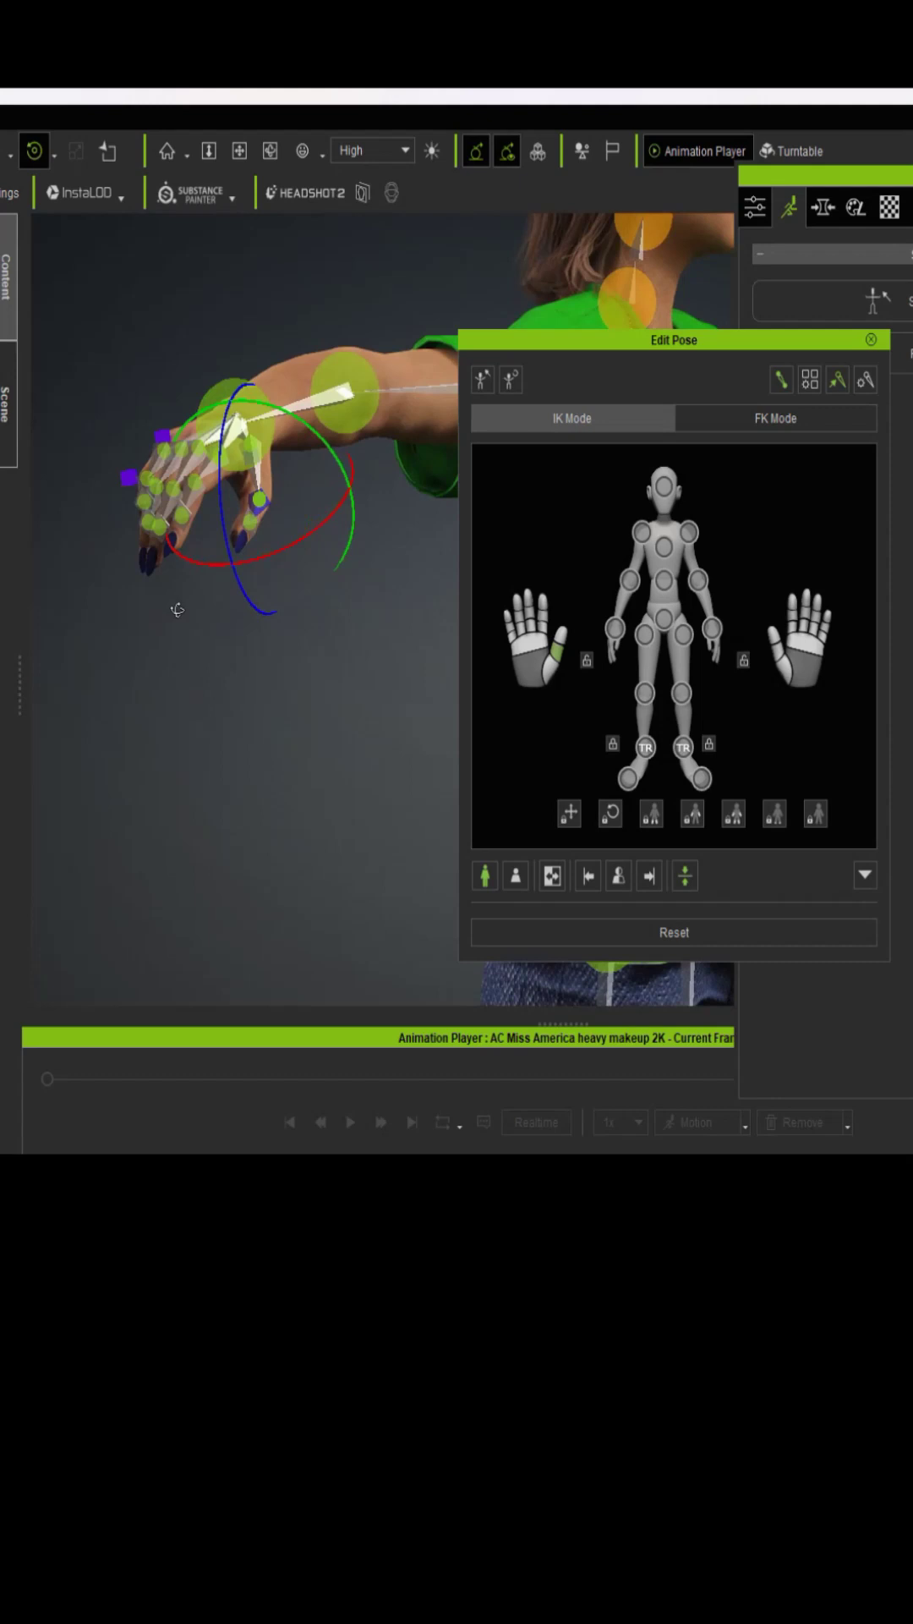
Bend the middle and neighbouring fingers, then rotate the thumb inward toward the palm.
left_click(197, 487)
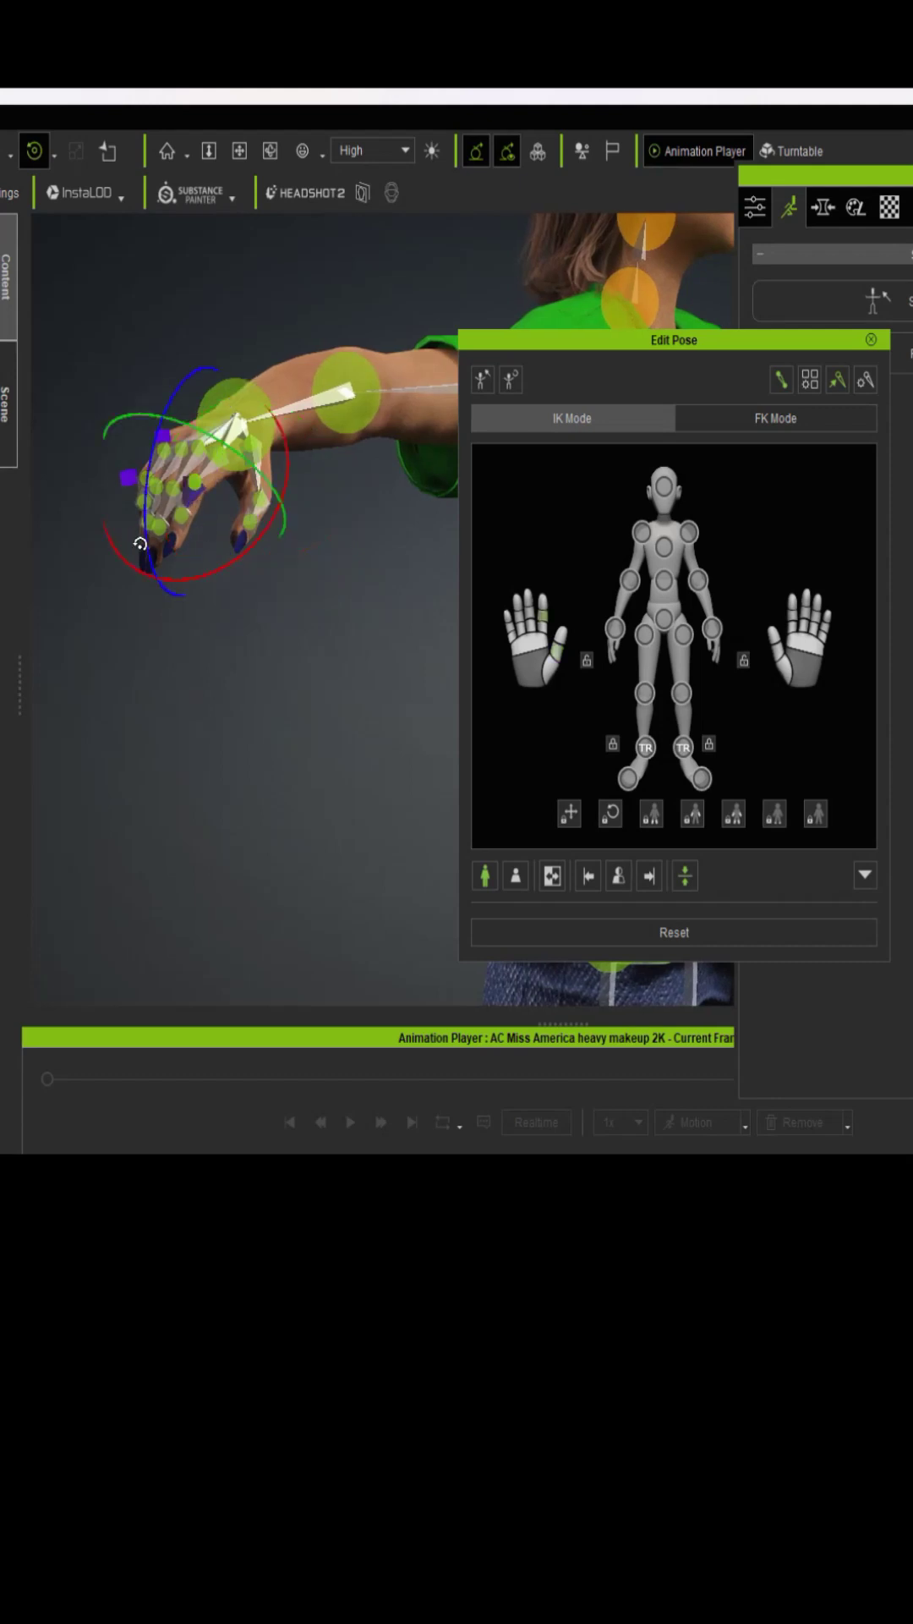
mouse_move(153, 551)
left_mouse_down()
mouse_move(174, 561)
mouse_move(192, 555)
mouse_move(203, 566)
mouse_move(161, 546)
left_mouse_up()
left_click(172, 490)
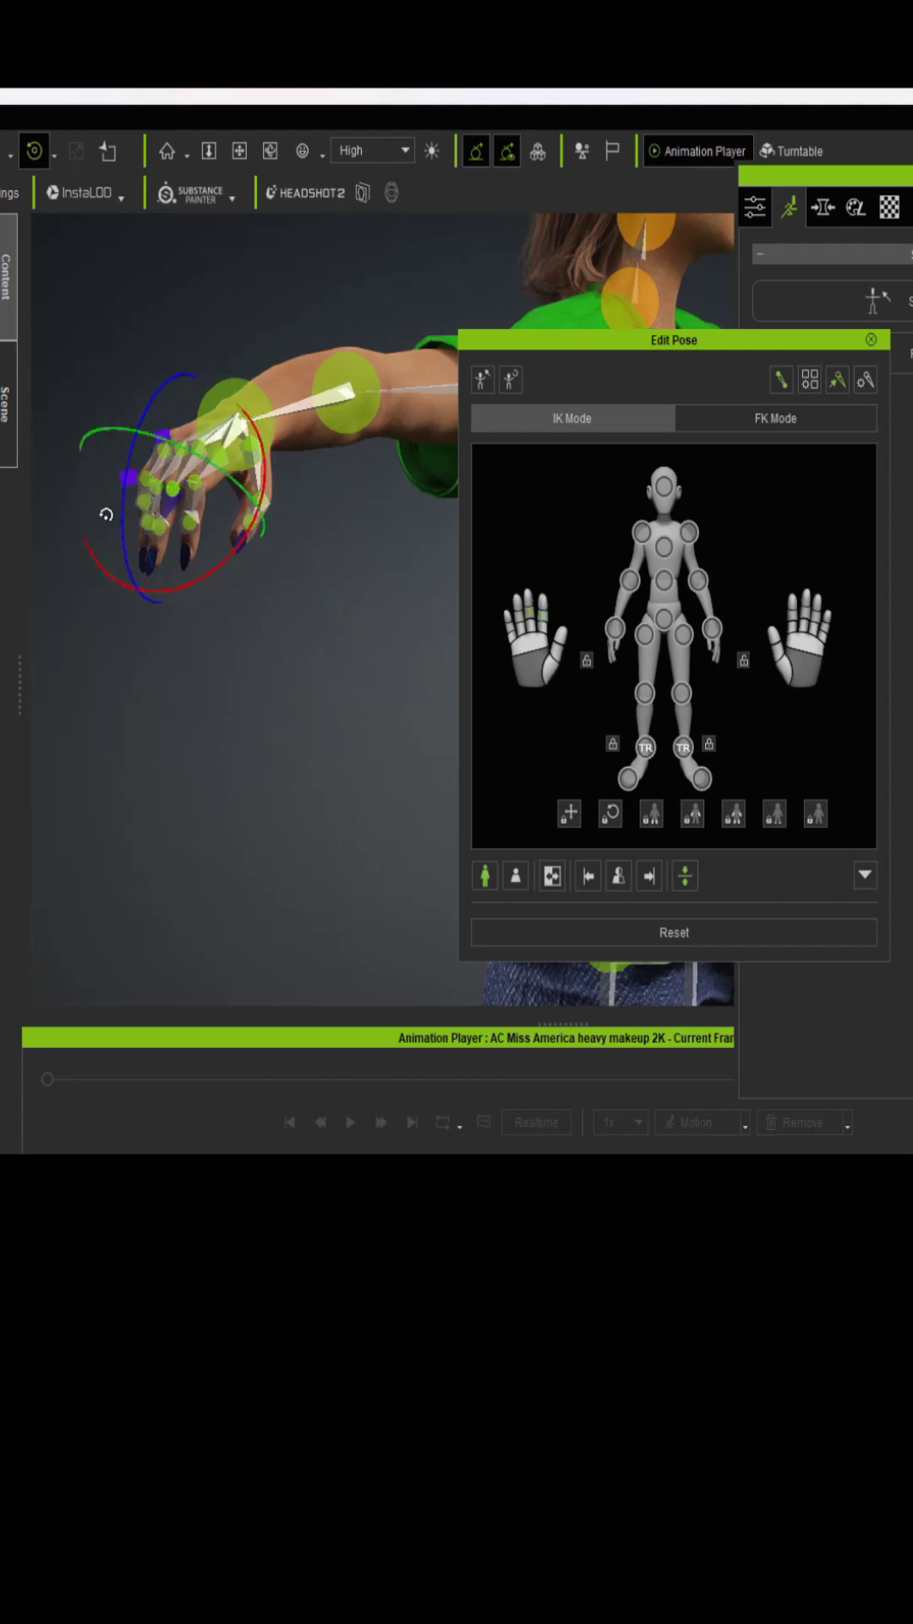
left_click_drag(117, 514, 163, 545)
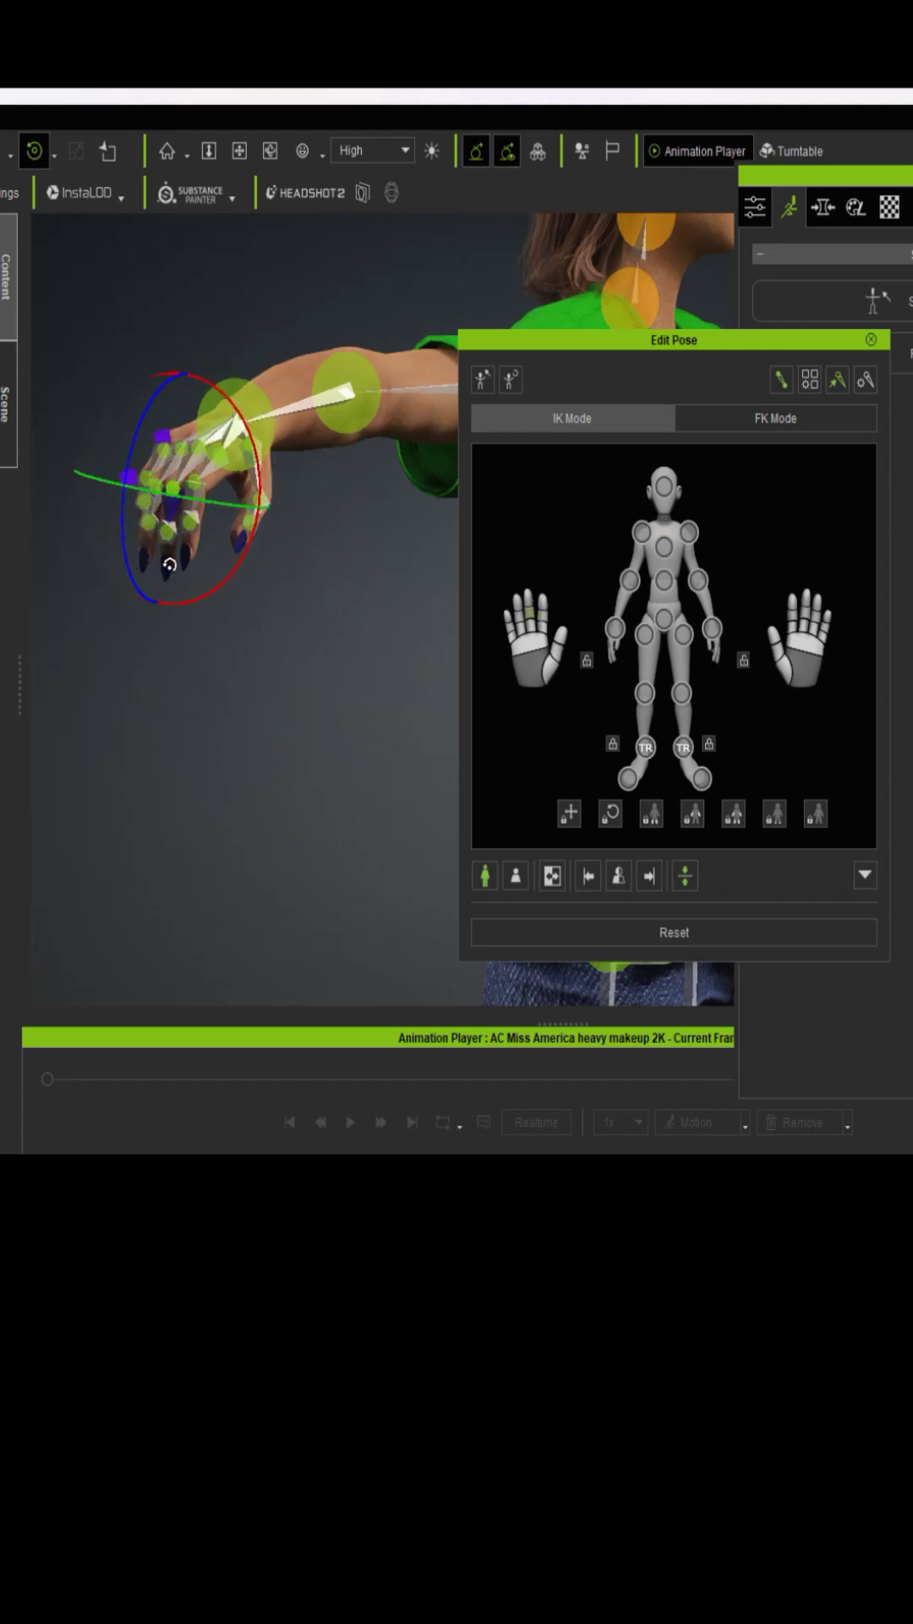
left_click(170, 534)
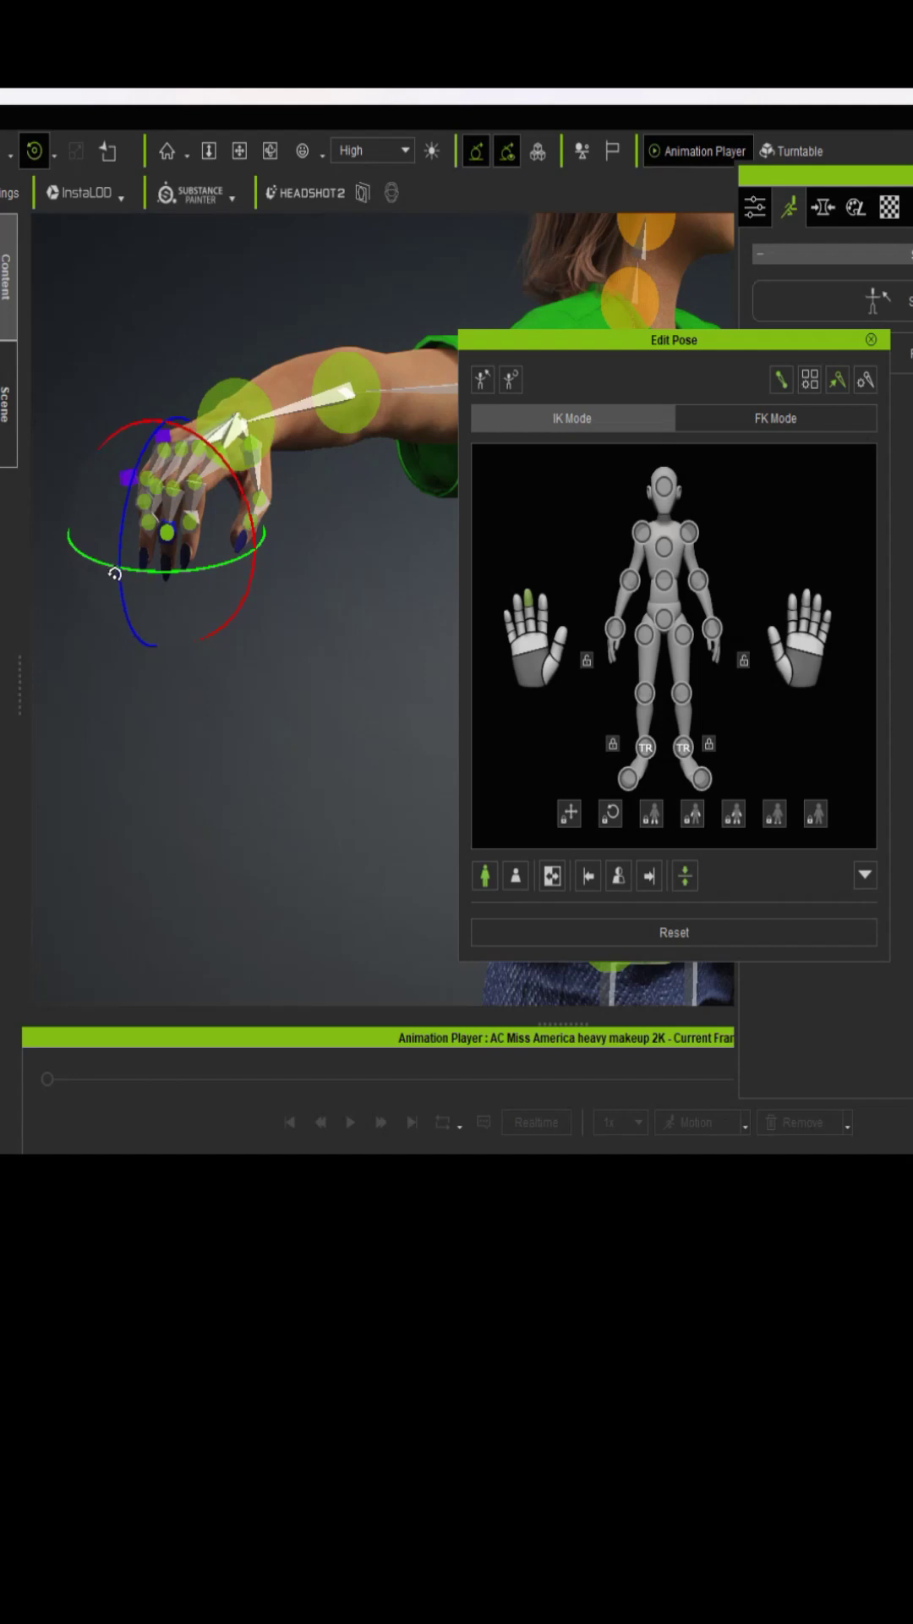
mouse_move(142, 590)
left_mouse_down()
mouse_move(165, 603)
mouse_move(94, 541)
mouse_move(85, 558)
mouse_move(150, 572)
left_mouse_up()
left_click(190, 519)
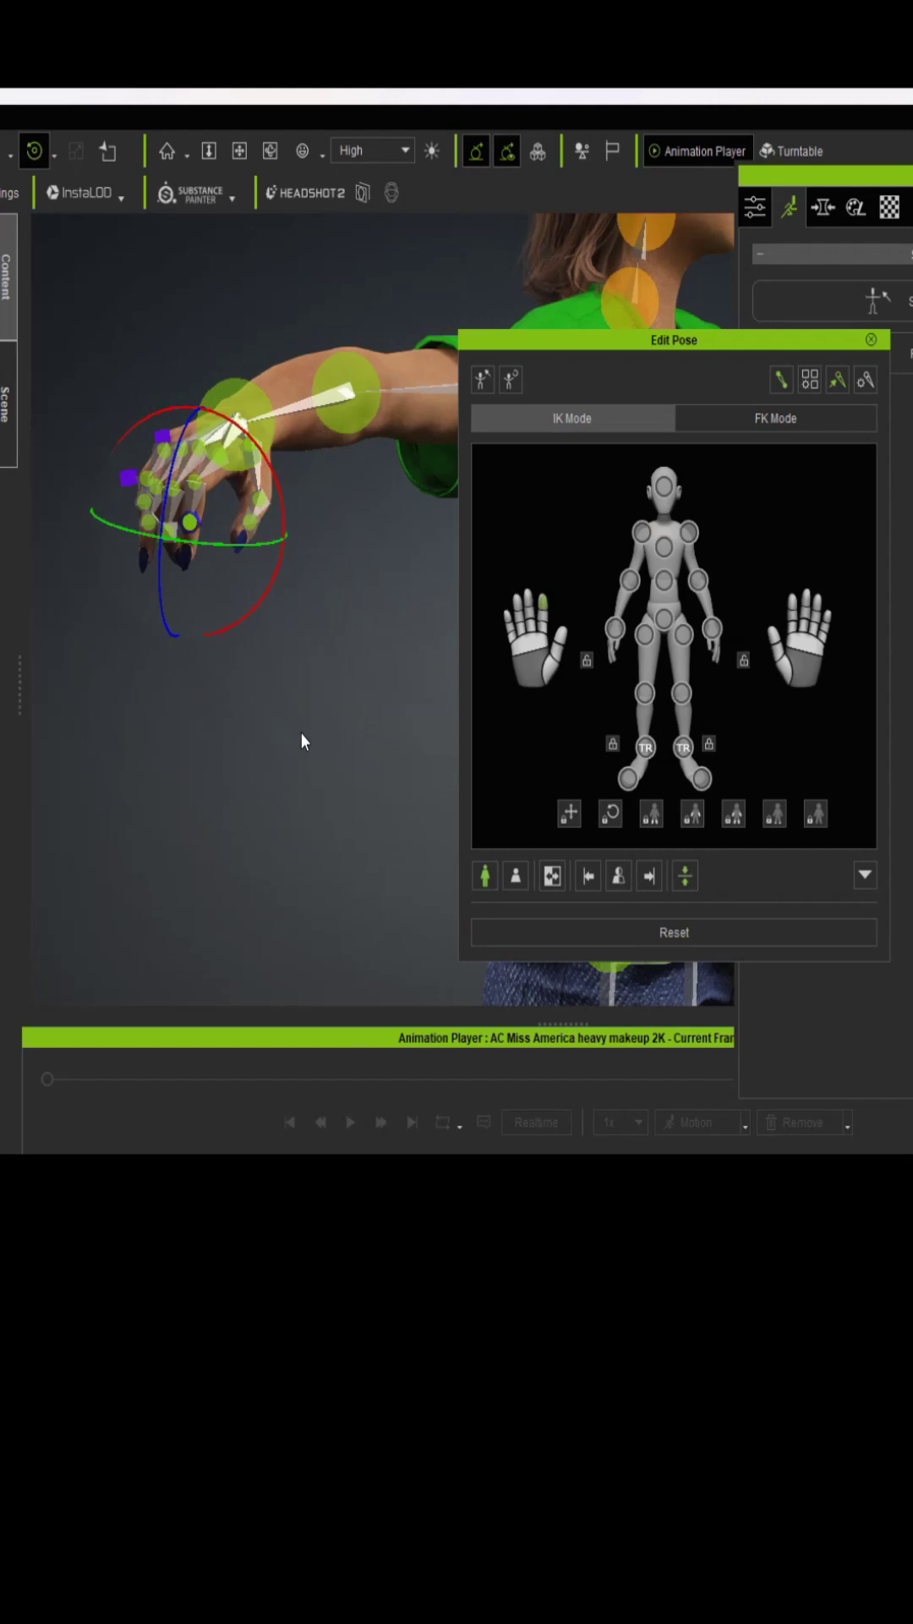
key("ctrl+z")
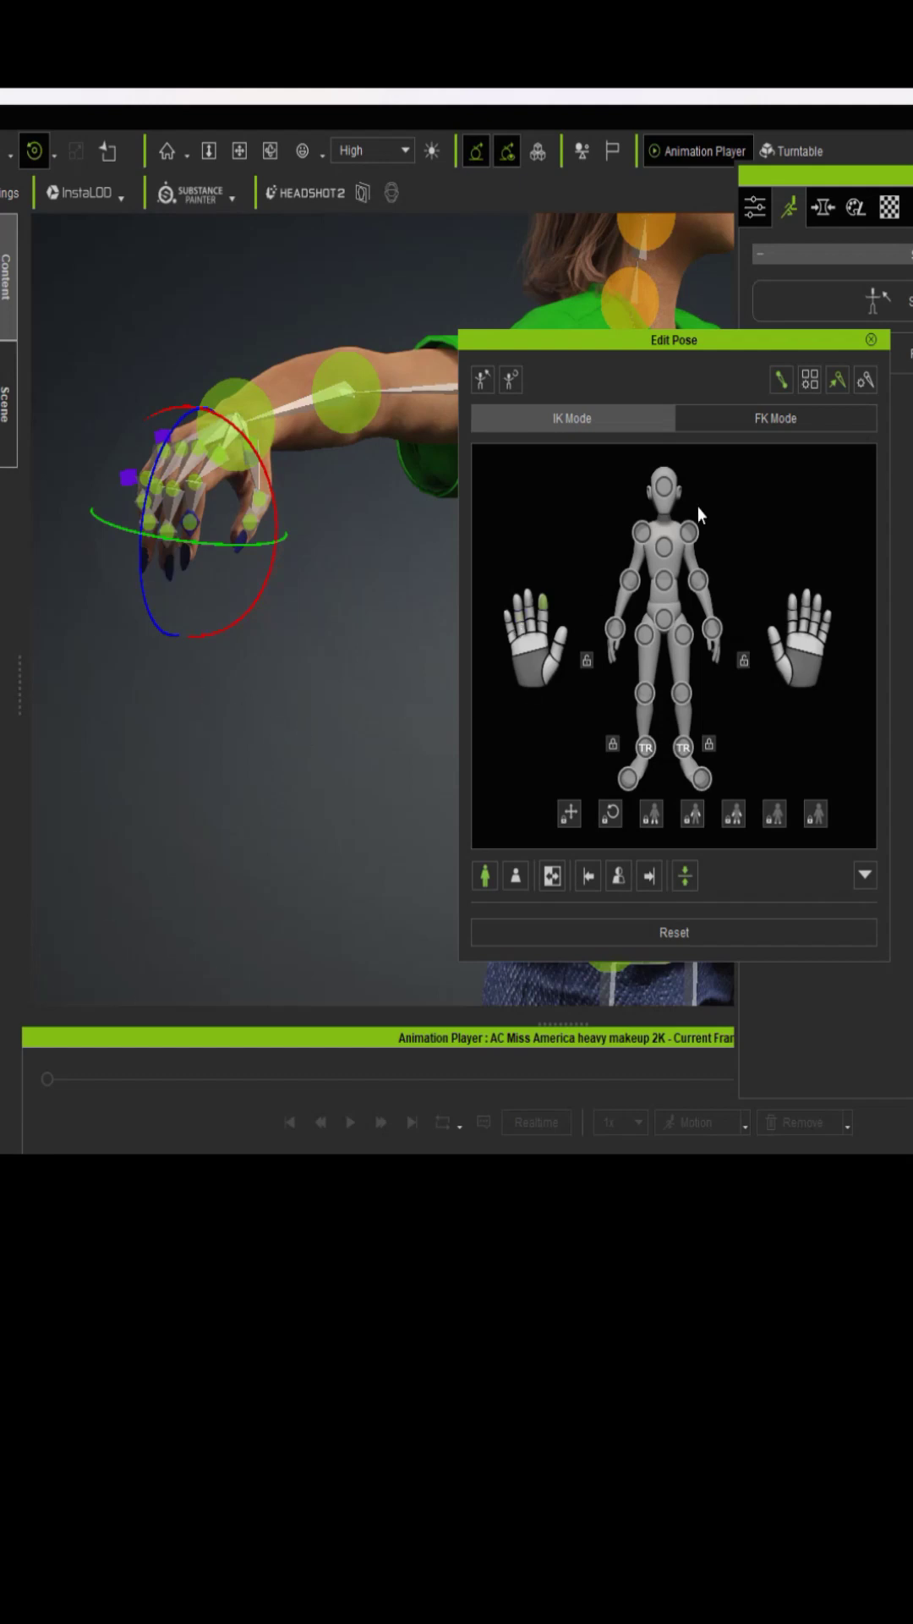
left_click(262, 503)
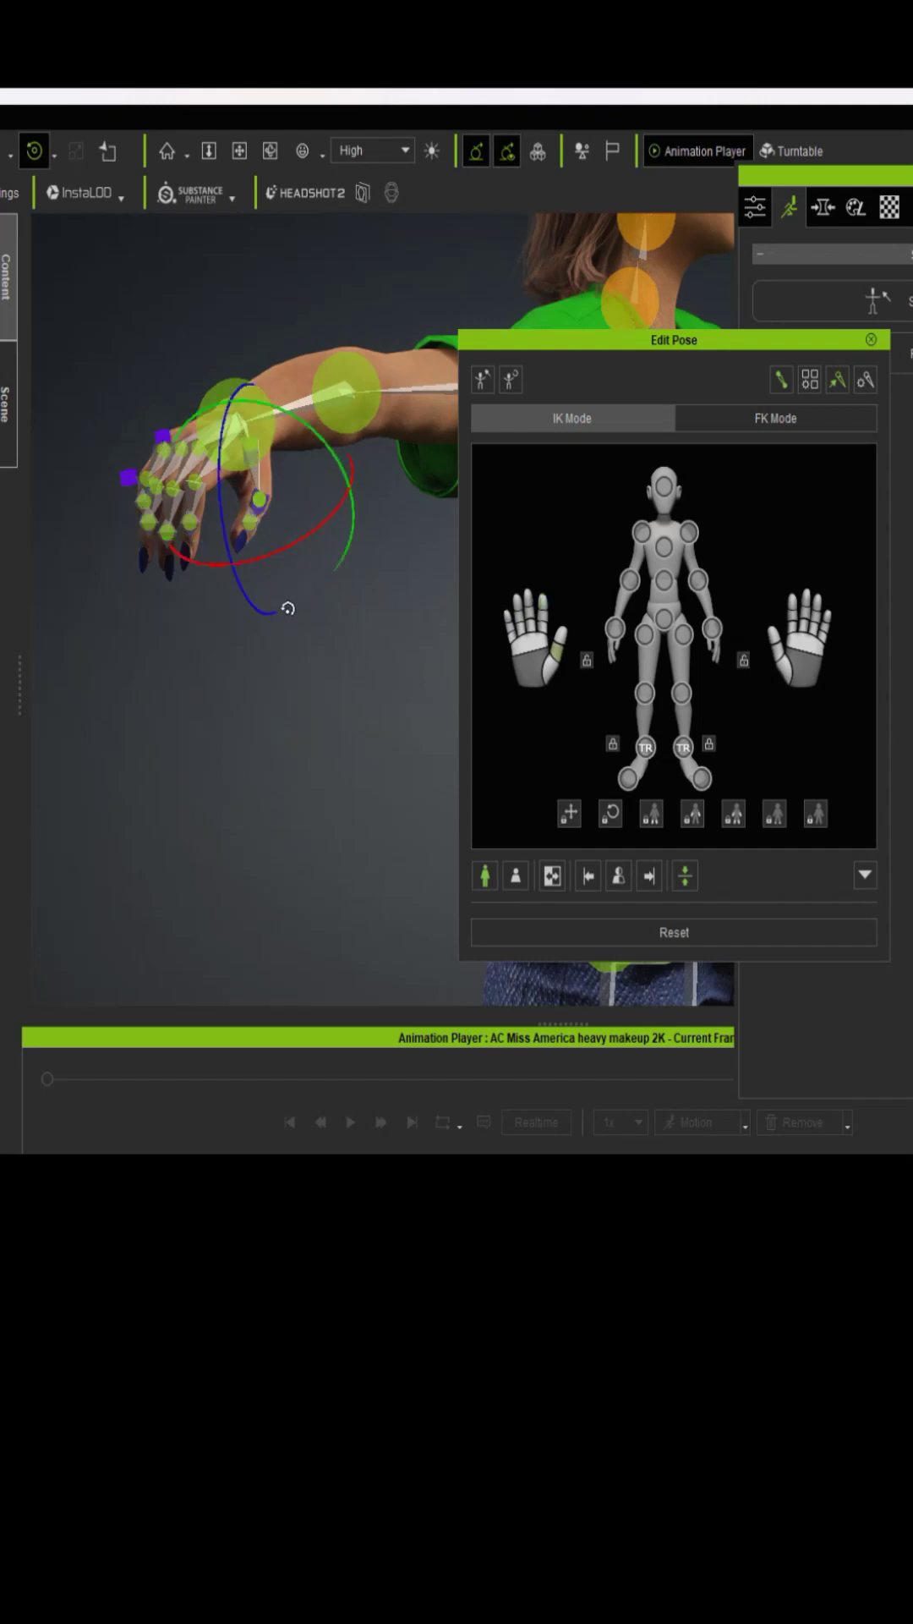
left_click_drag(270, 556, 293, 557)
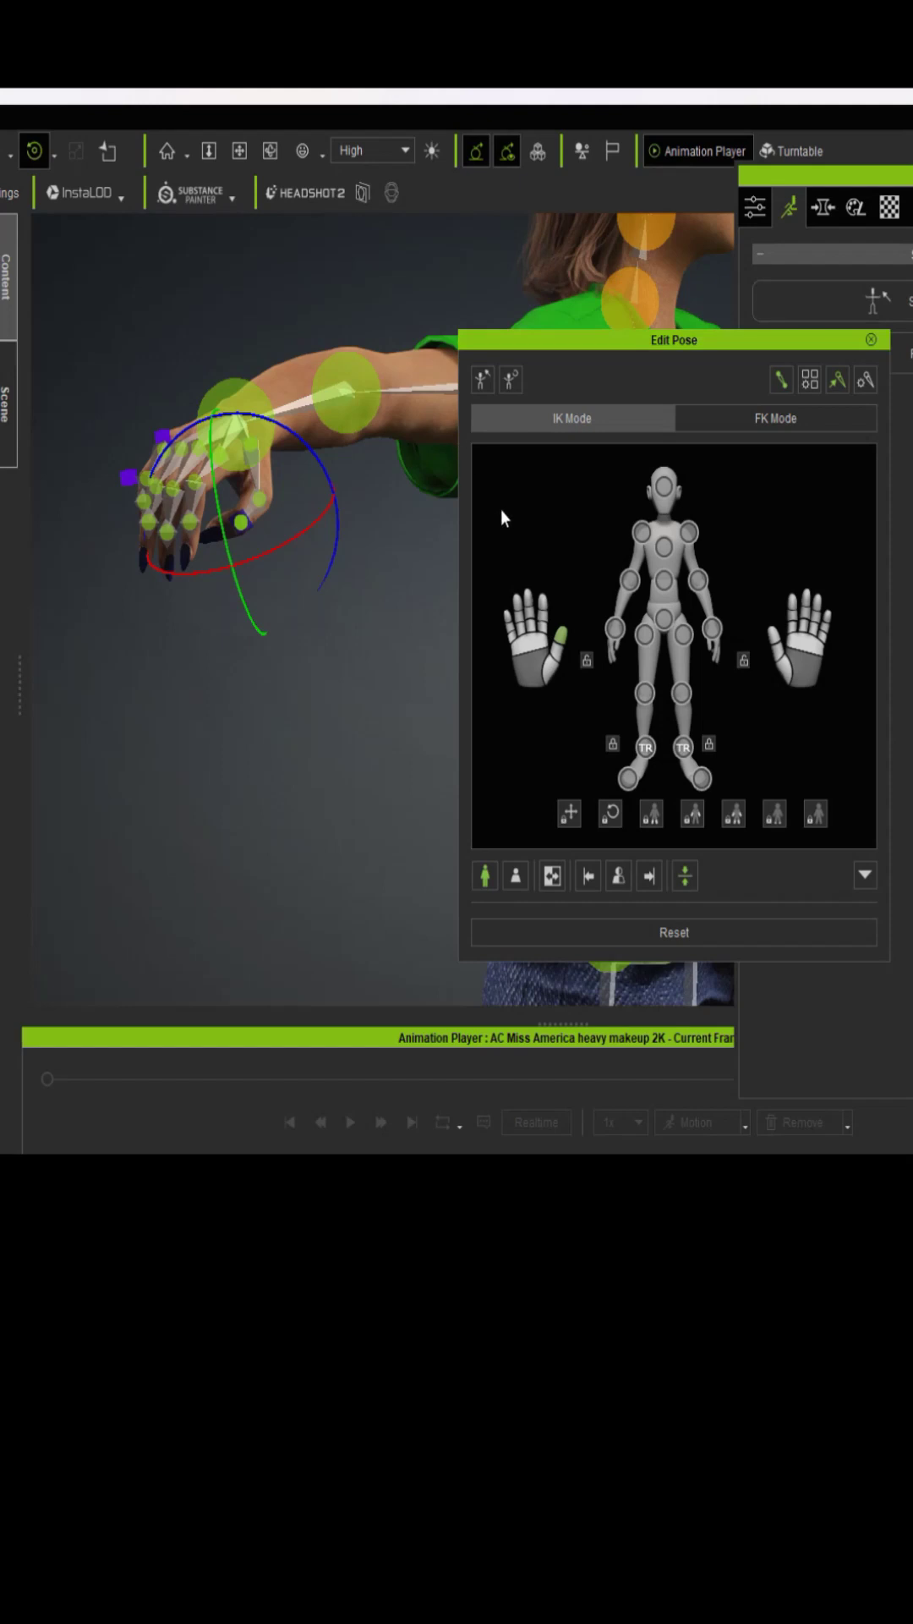
Pull back and orbit the camera to a centred side view of the whole character.
middle_click_drag(347, 653, 169, 703)
middle_click_drag(364, 729, 152, 733)
middle_click_drag(217, 717, 162, 877)
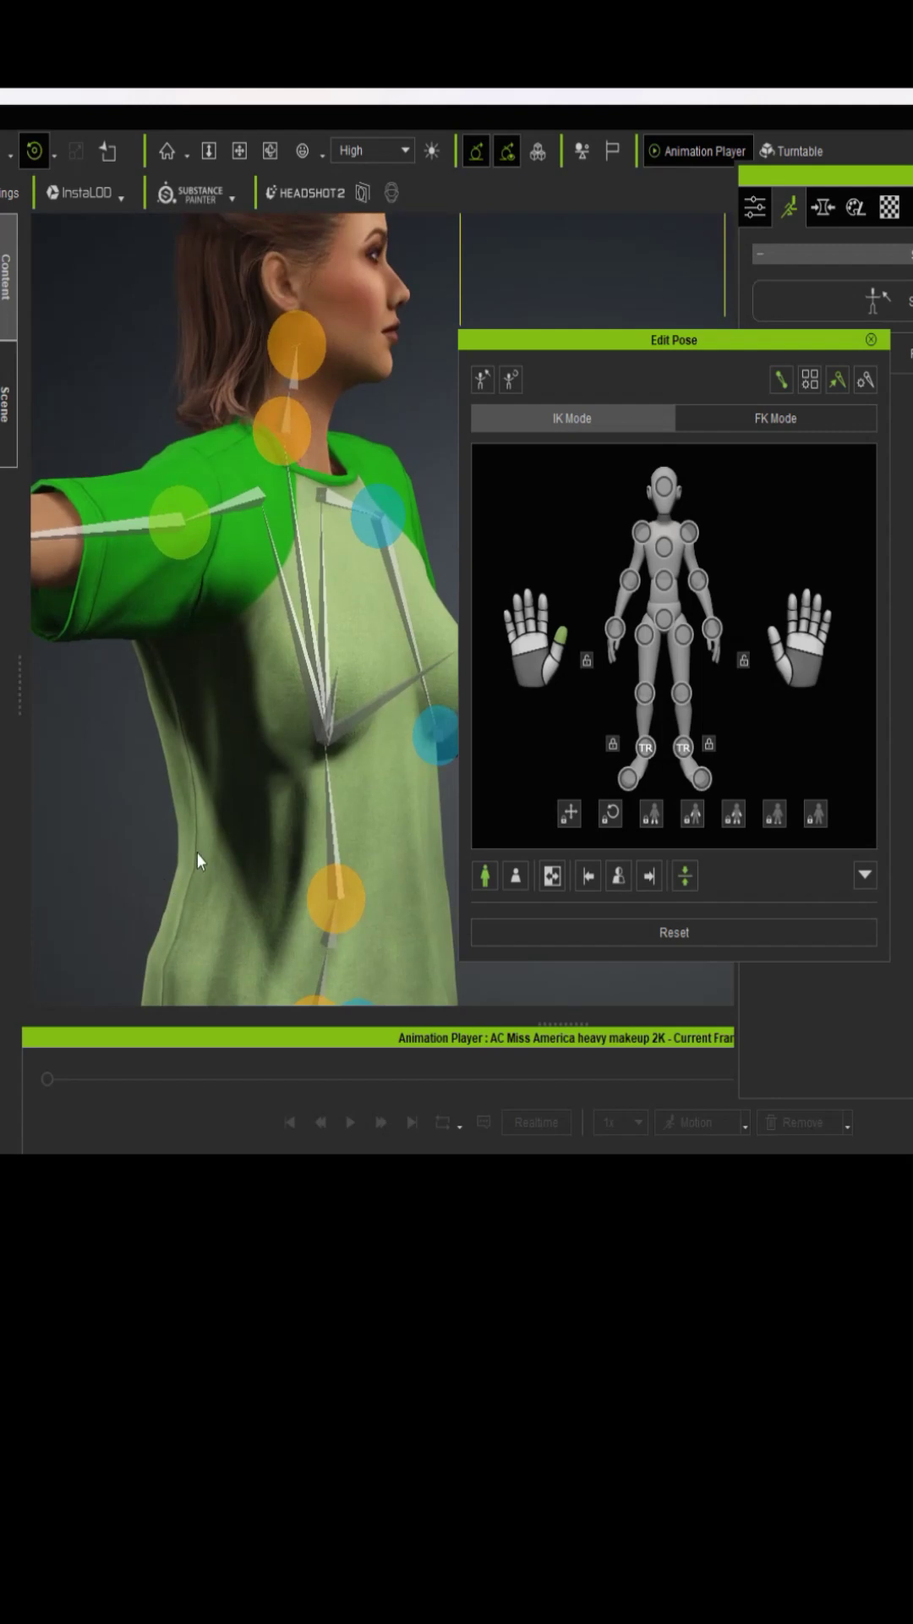
middle_click_drag(262, 833, 95, 781)
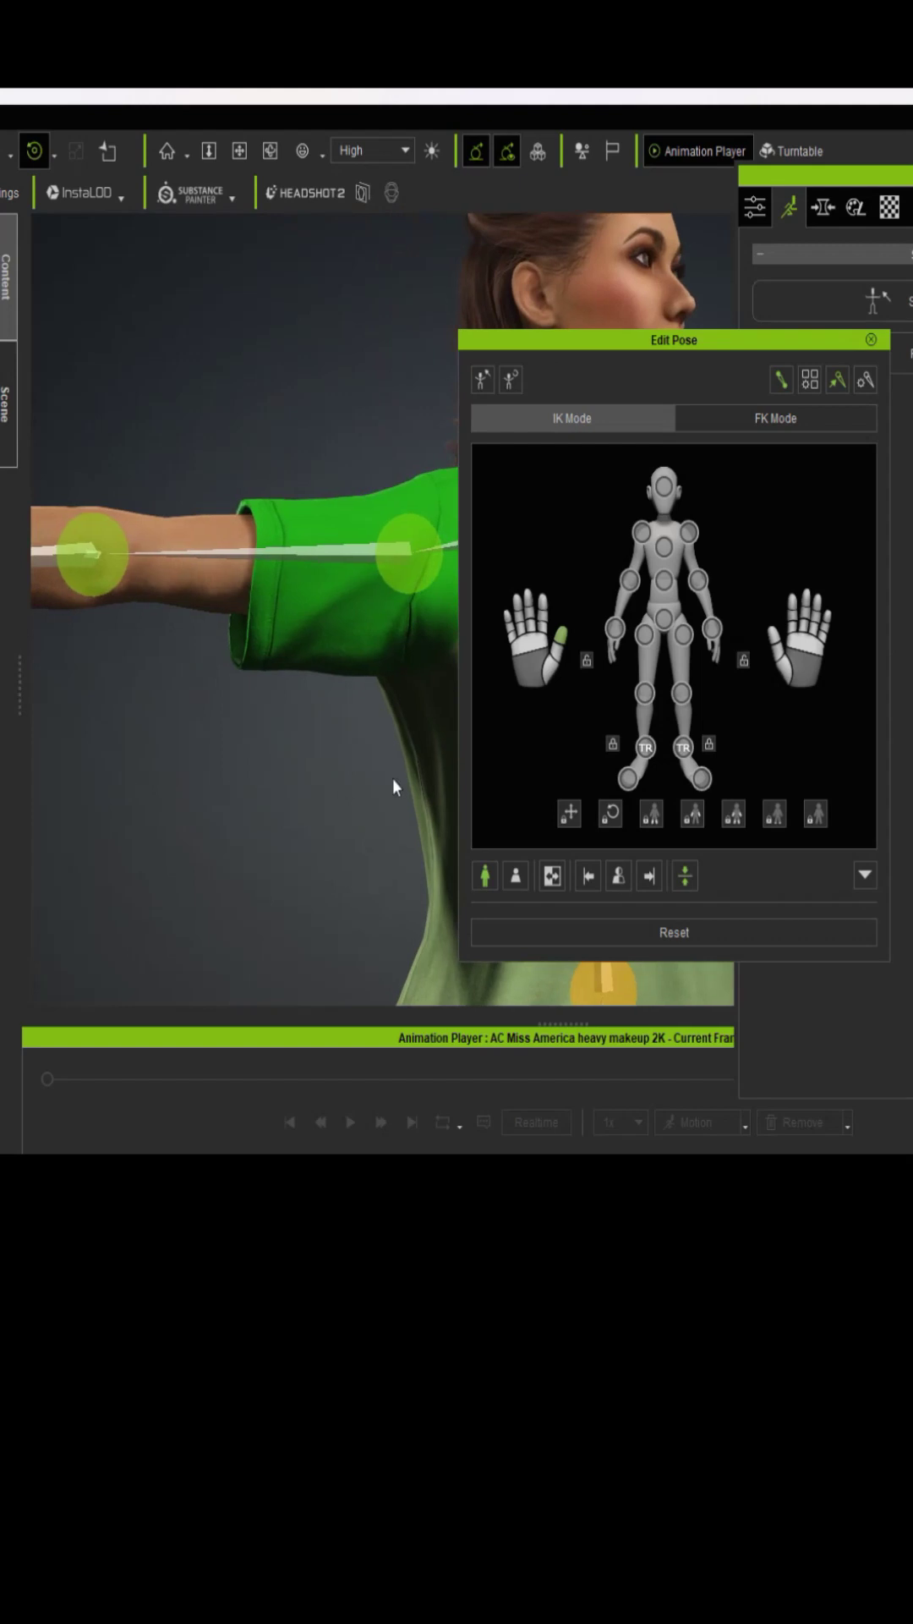
middle_click_drag(394, 783, 261, 761)
scroll(303, 748, "down", 5)
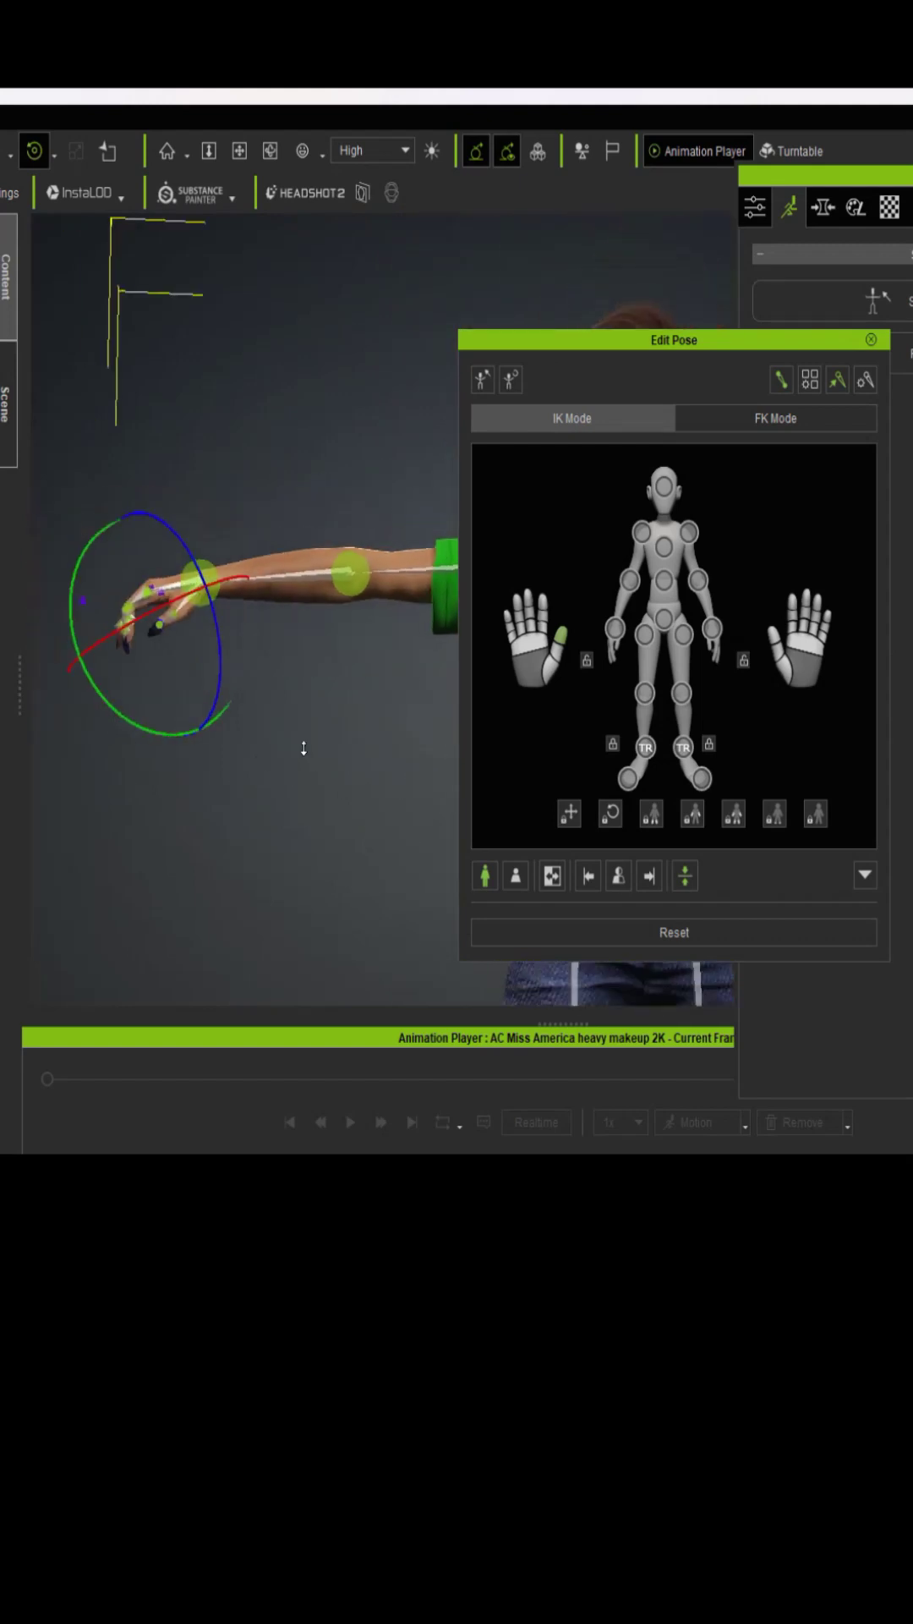
middle_click_drag(379, 746, 325, 736)
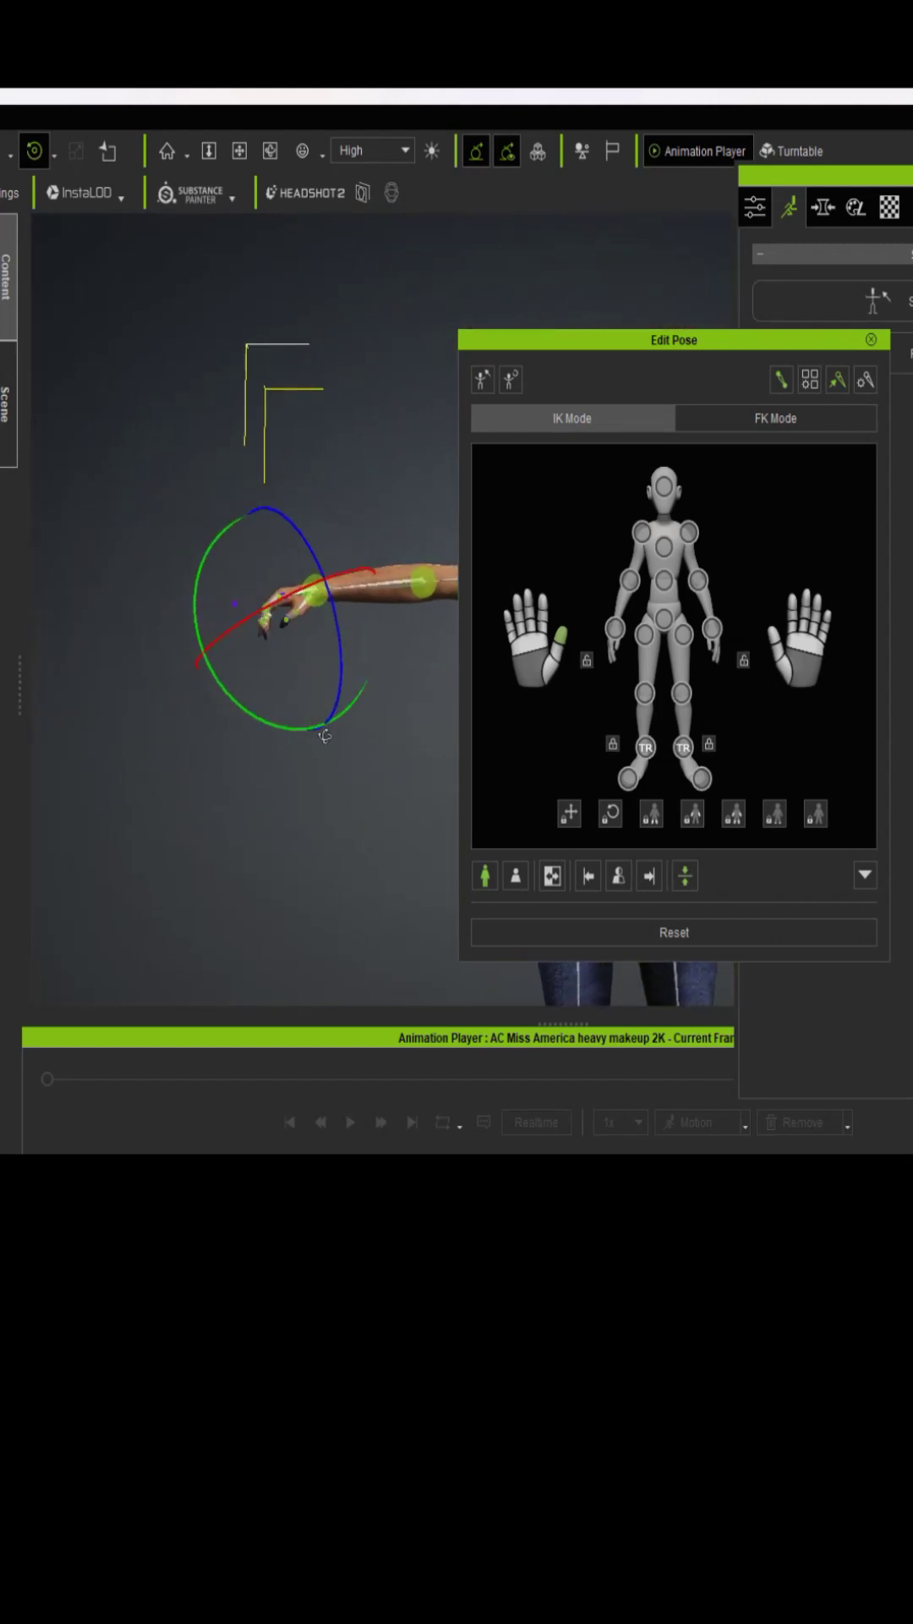
middle_click_drag(398, 730, 60, 669)
middle_click_drag(260, 700, 174, 661)
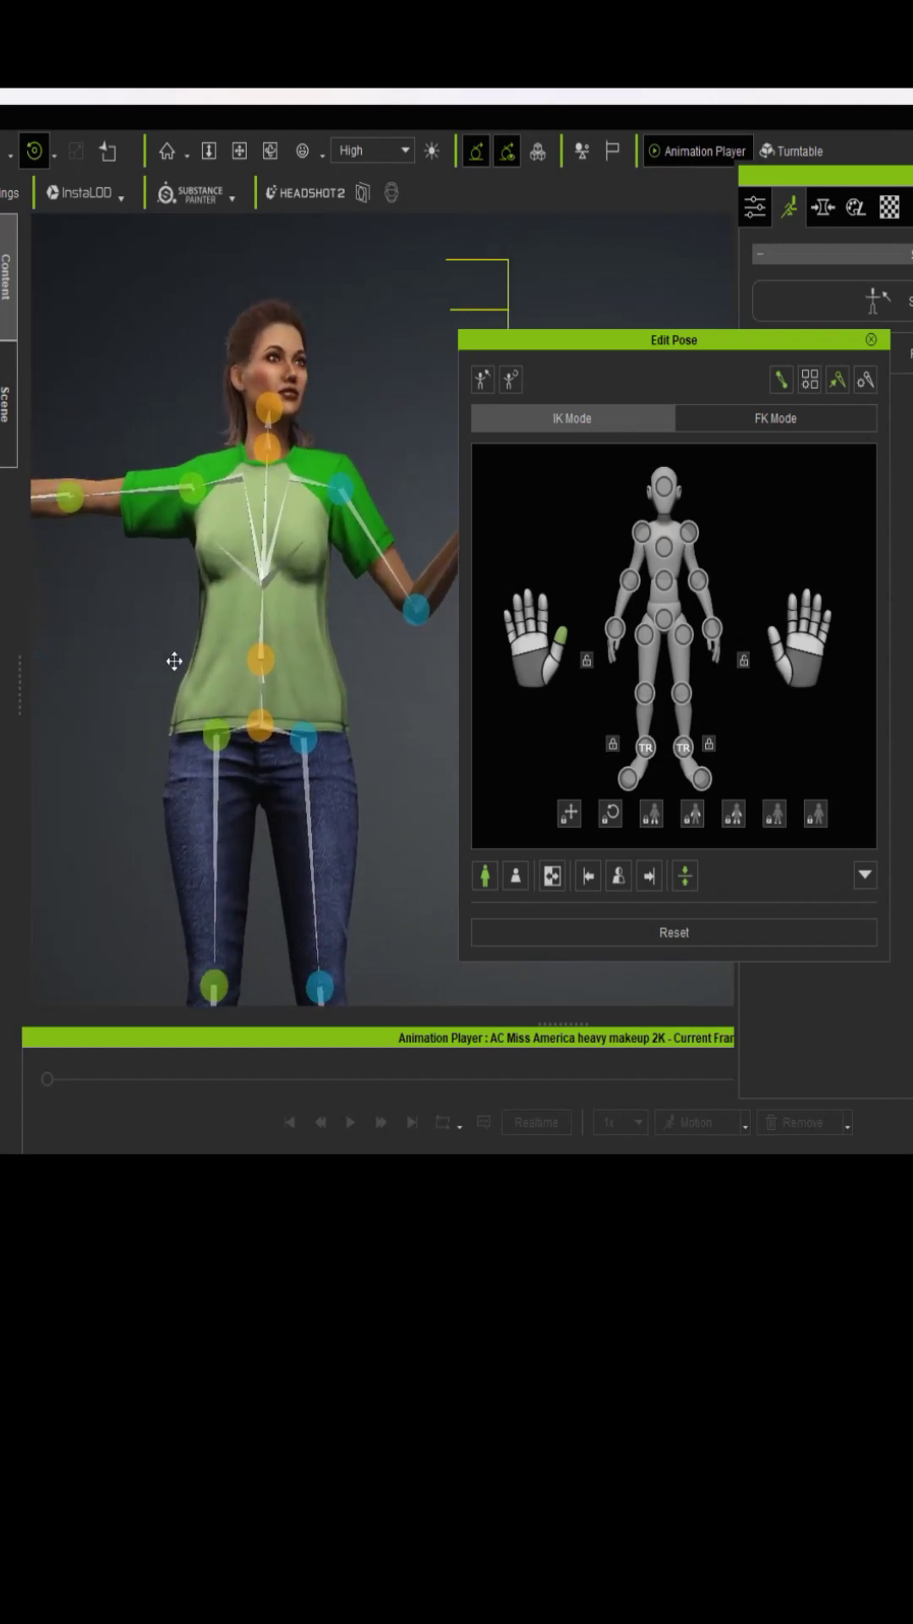
middle_click_drag(215, 815, 277, 823)
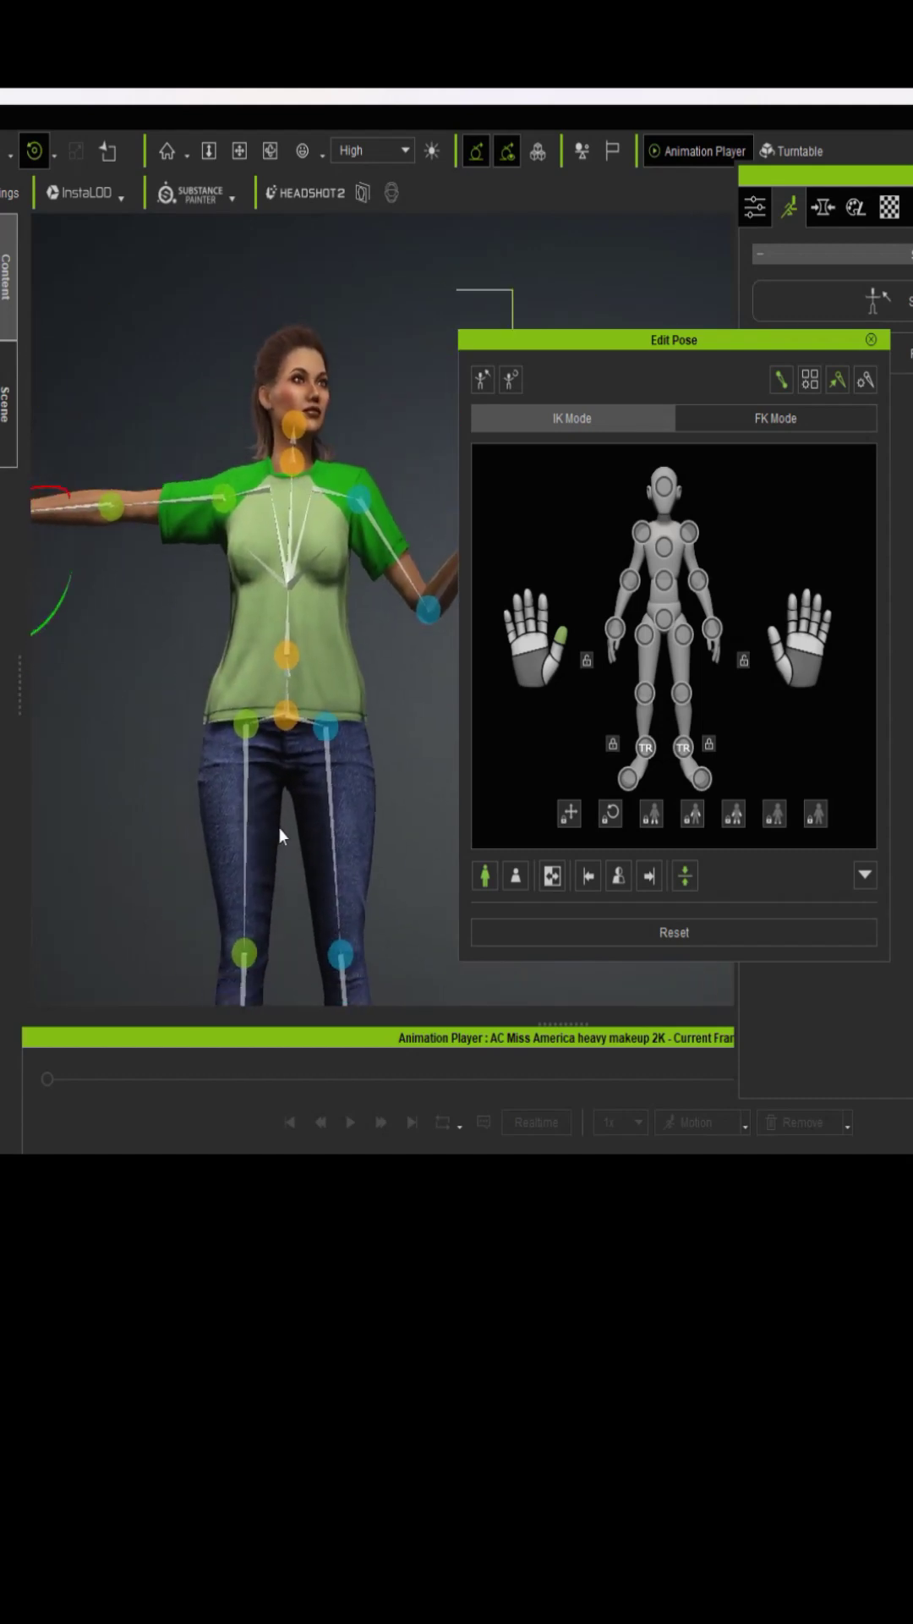
scroll(278, 824, "down", 2)
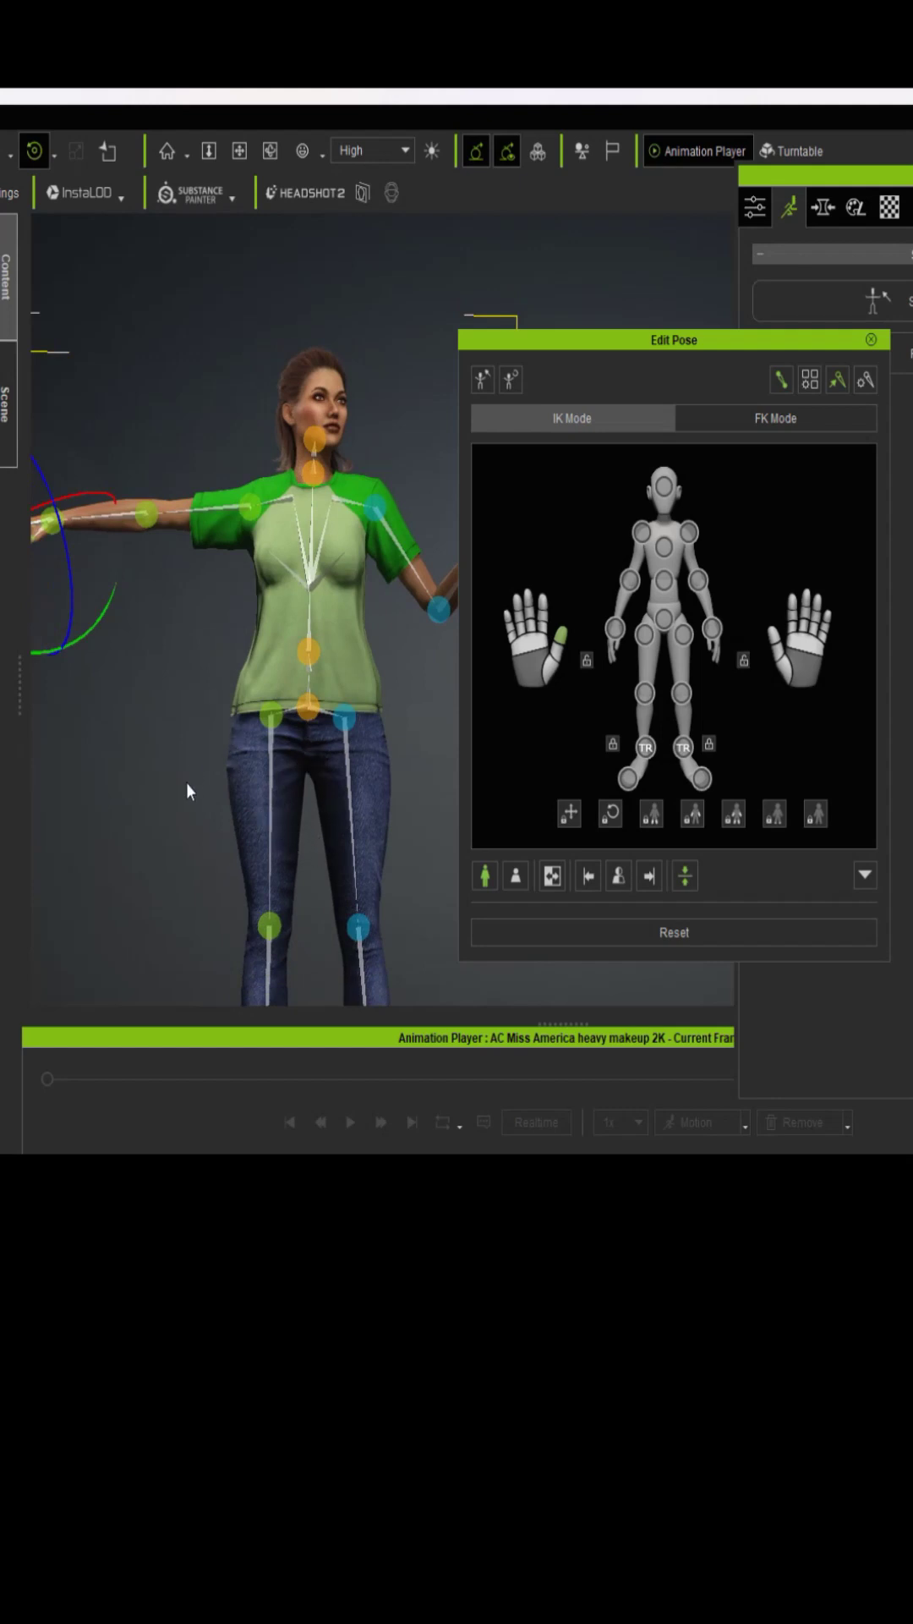
middle_click_drag(185, 783, 119, 689)
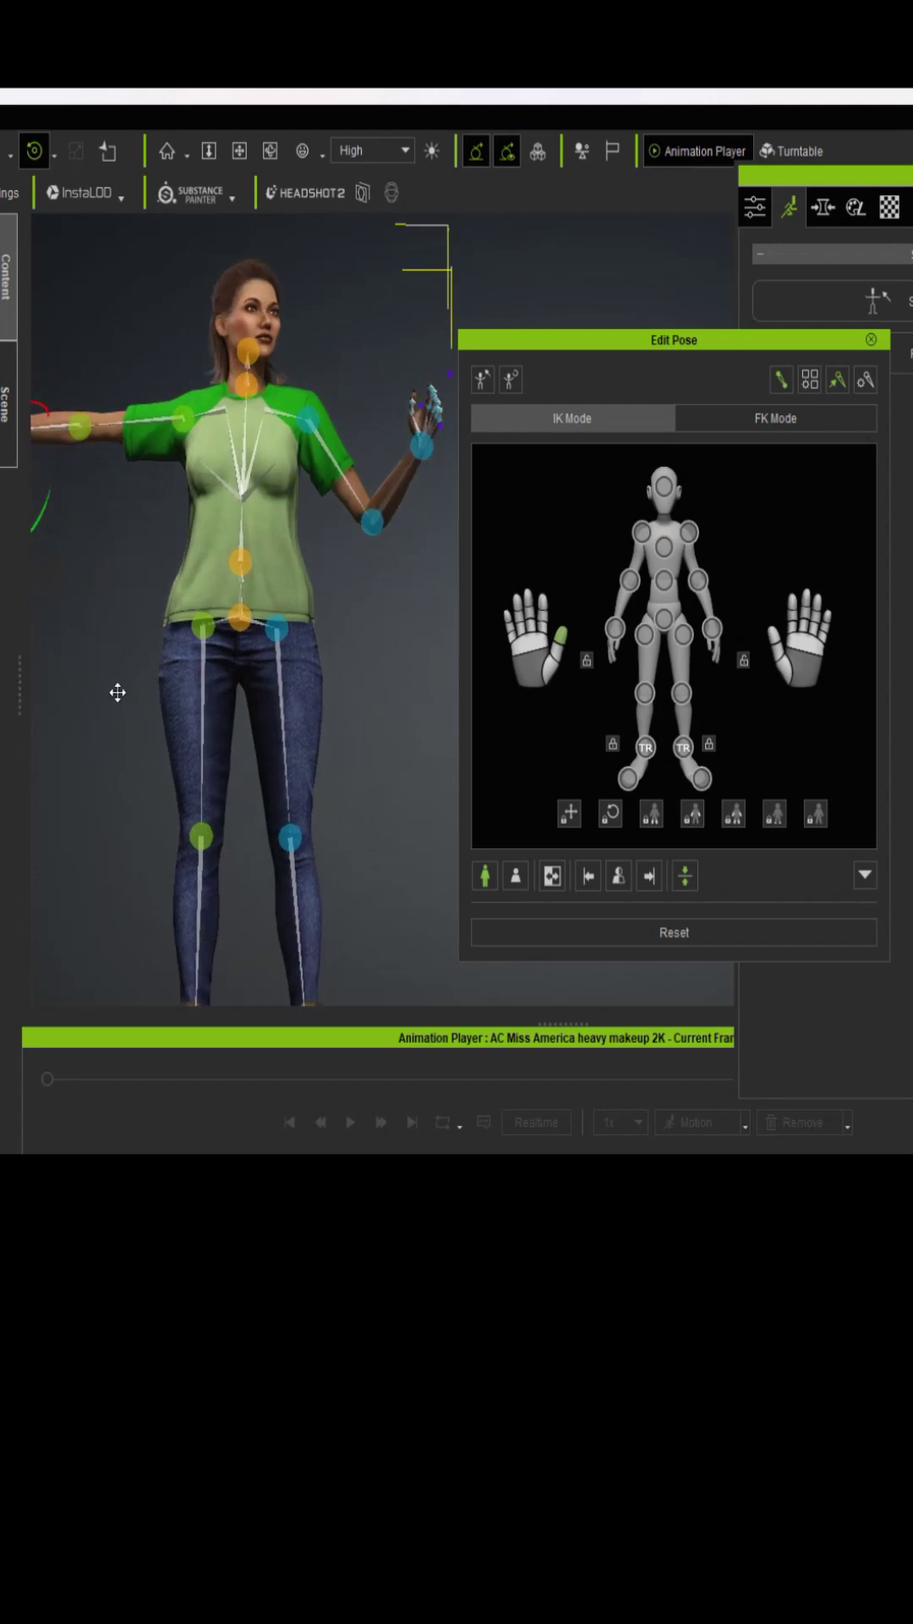
right_click_drag(120, 694, 385, 720)
right_click_drag(95, 740, 388, 711)
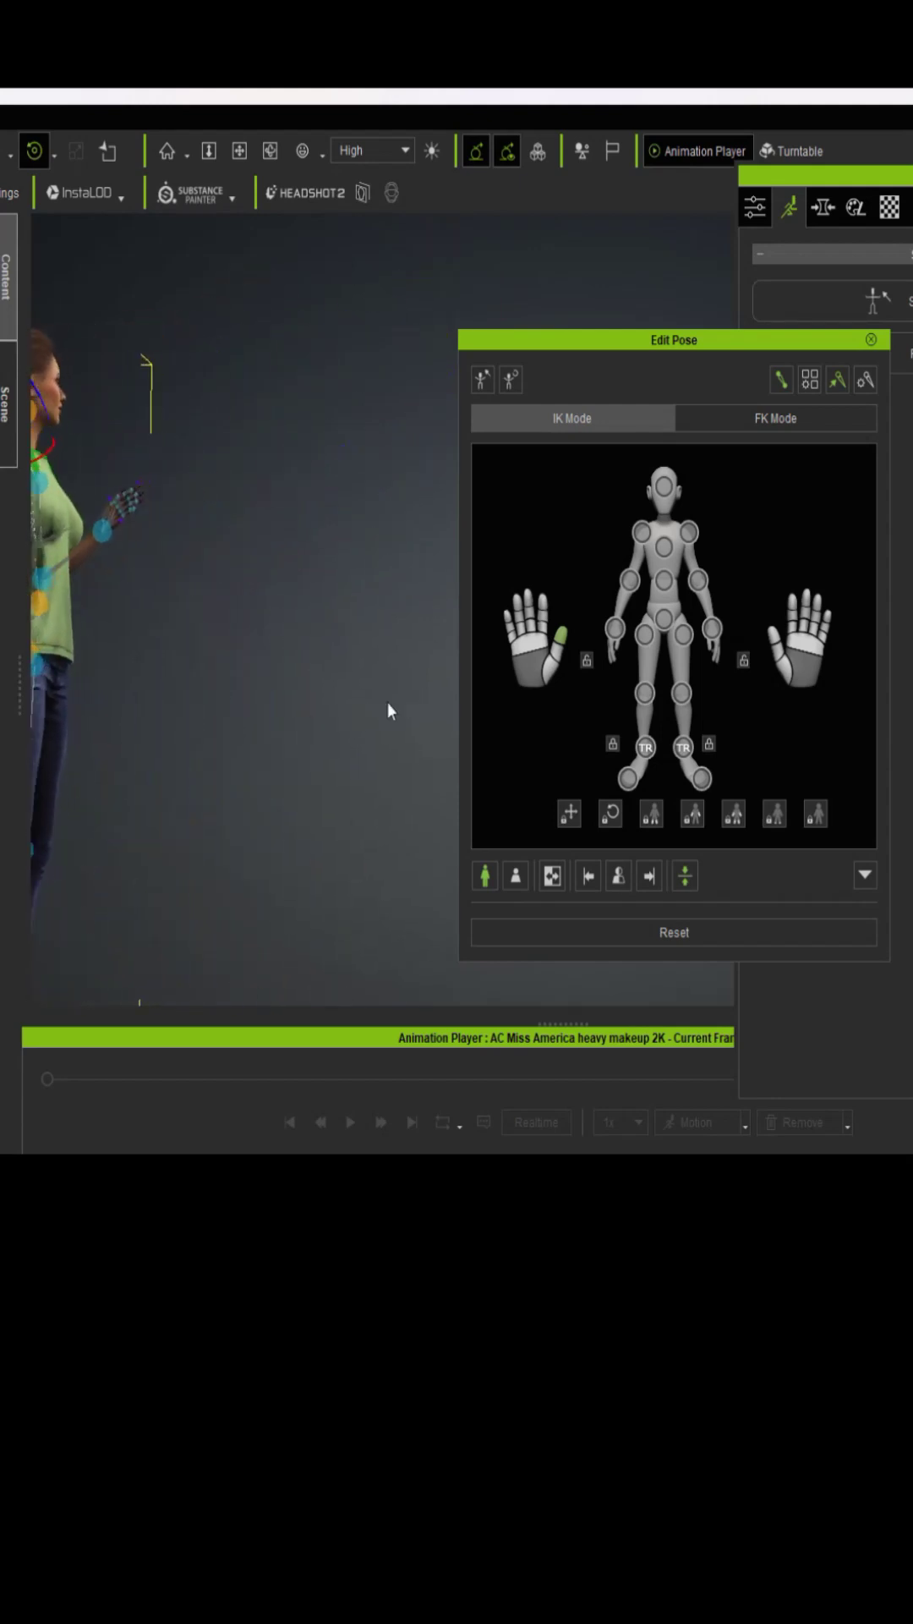
middle_click_drag(74, 651, 276, 668)
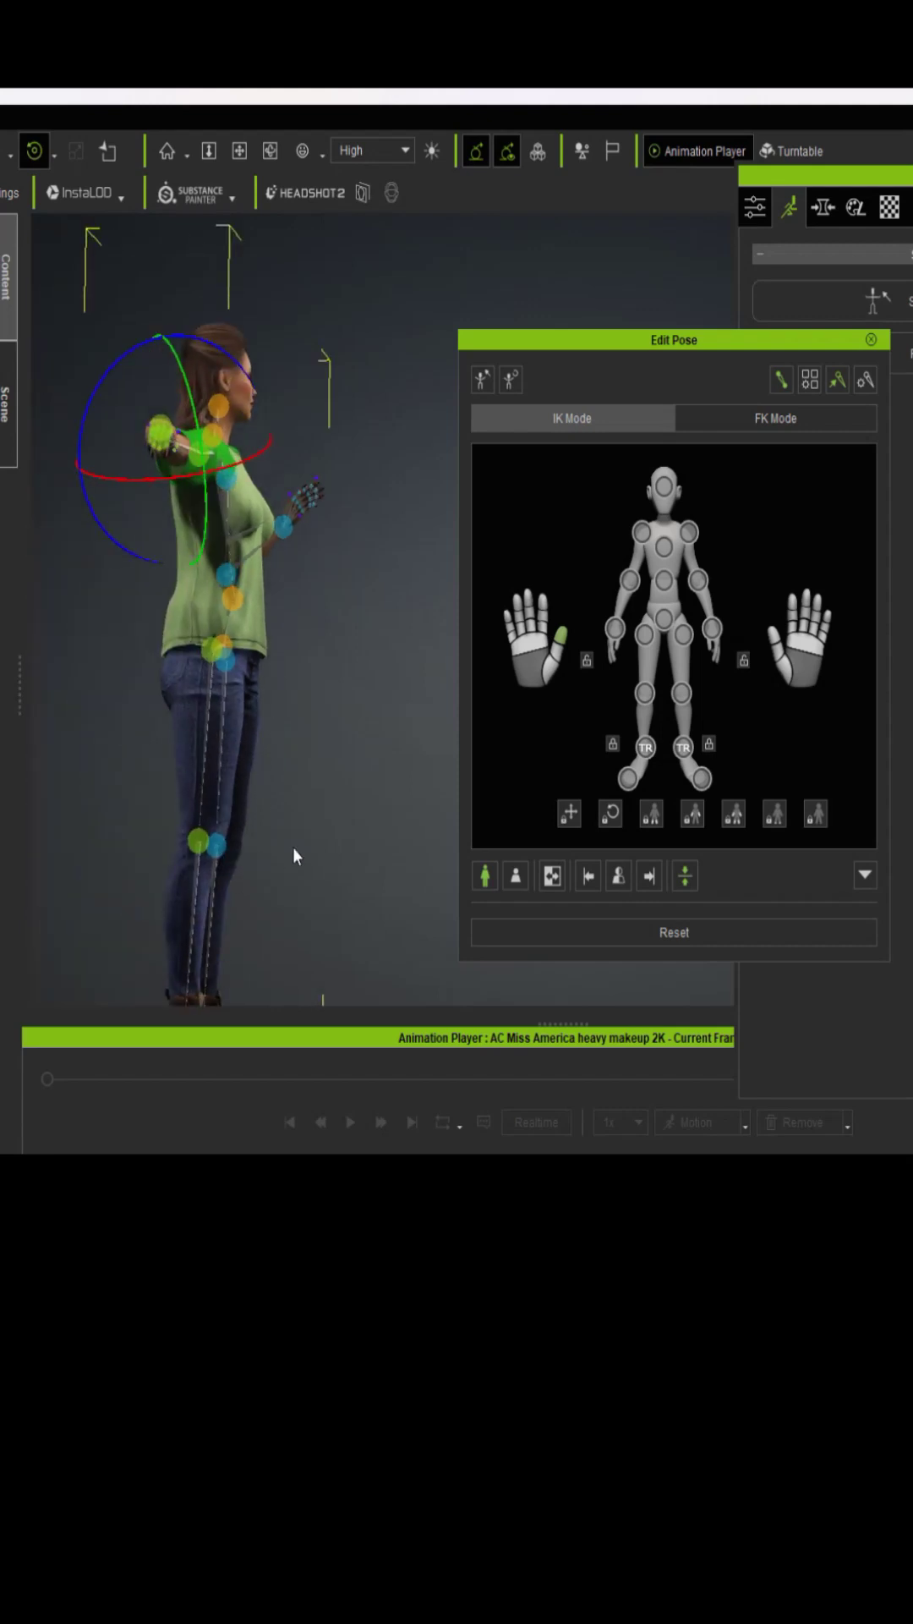
Move the hip effector down so the knees bend slightly, then view the character from the front.
left_click(644, 693)
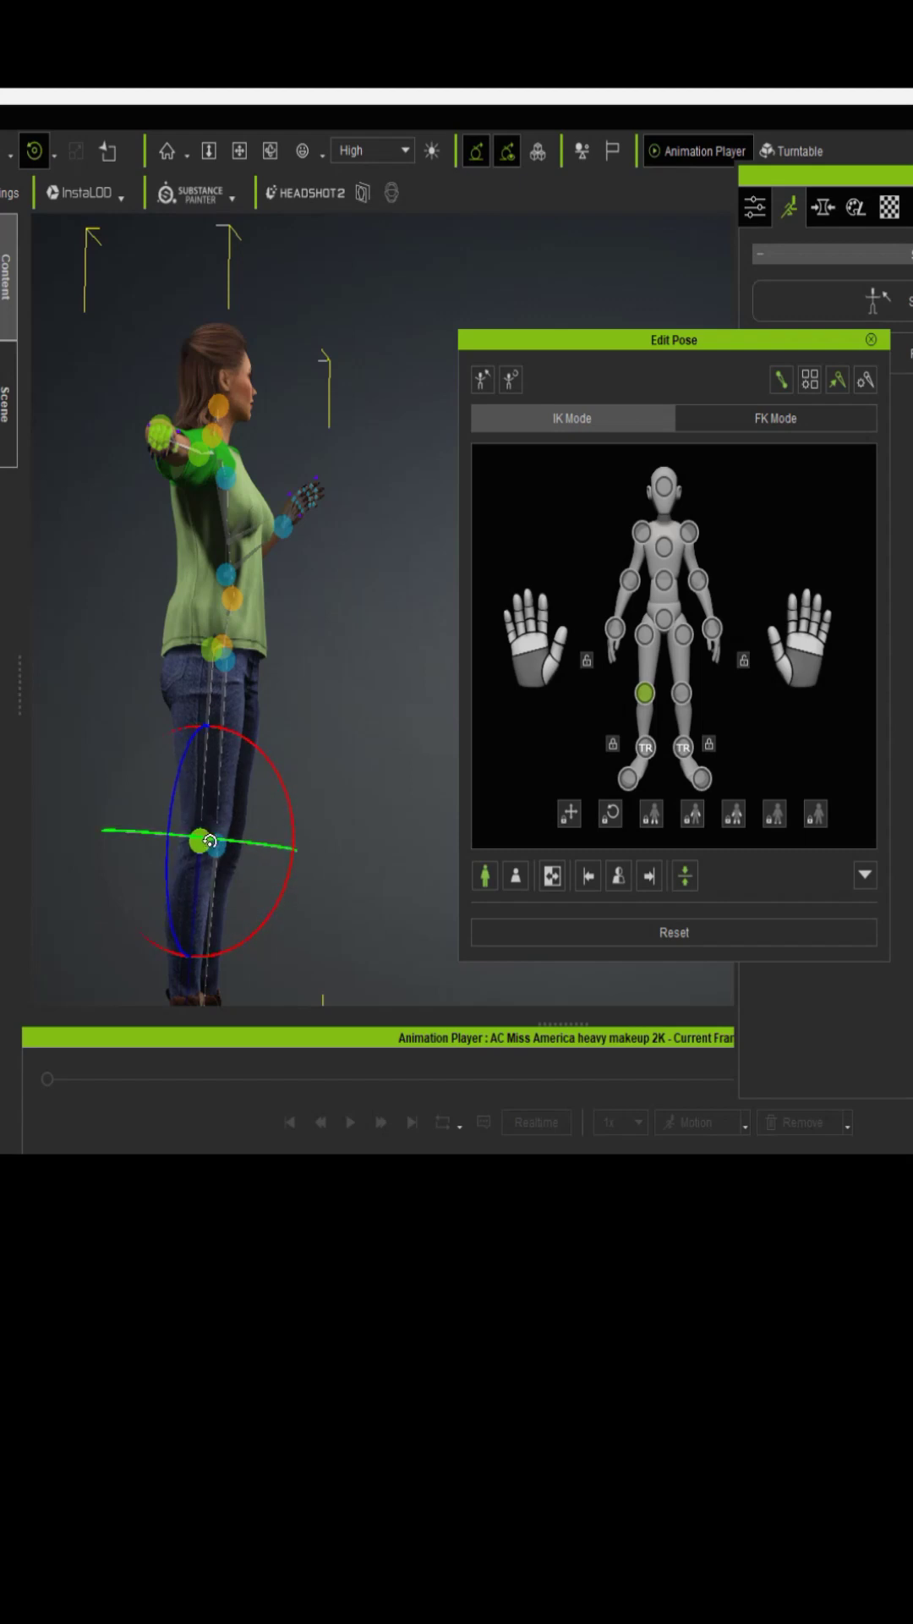
left_click(1, 155)
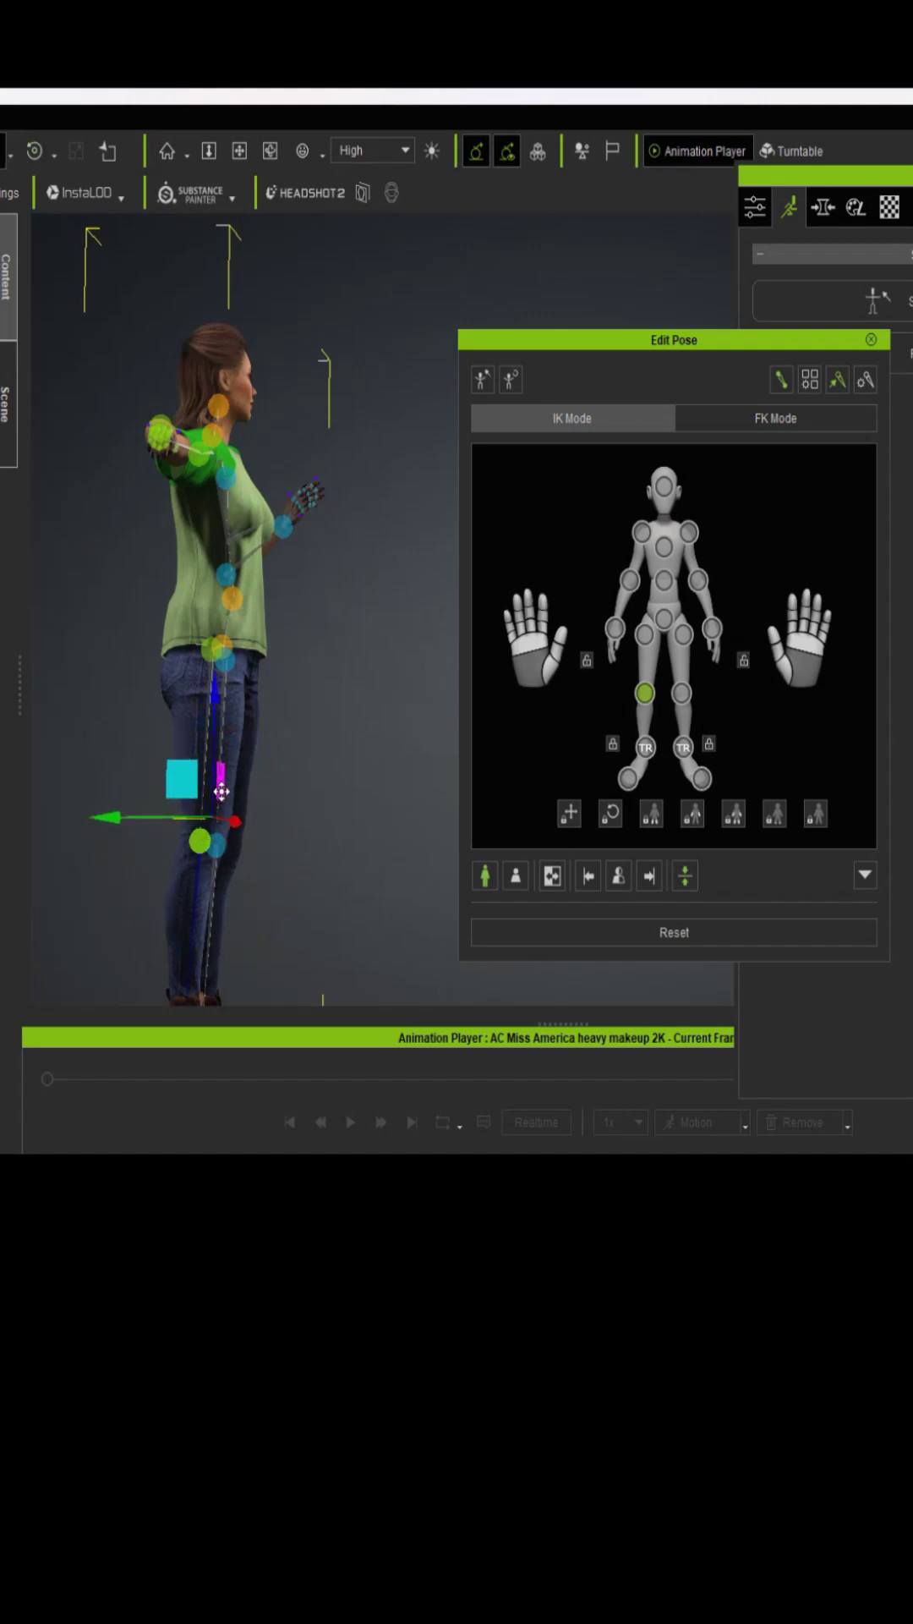
left_click(218, 656)
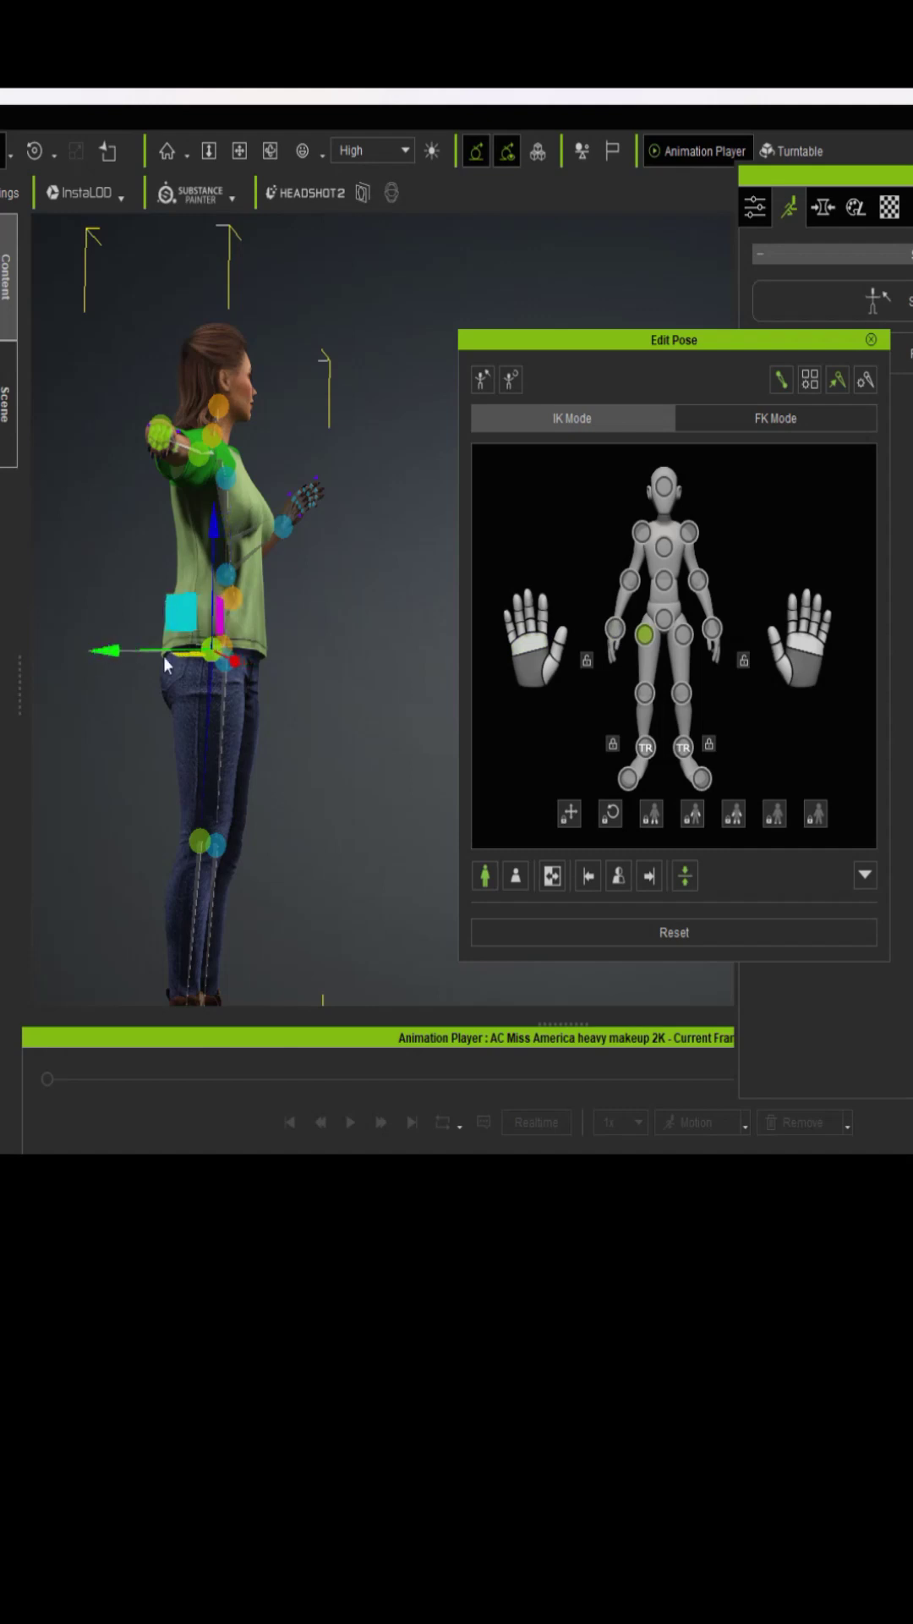
left_click(664, 619)
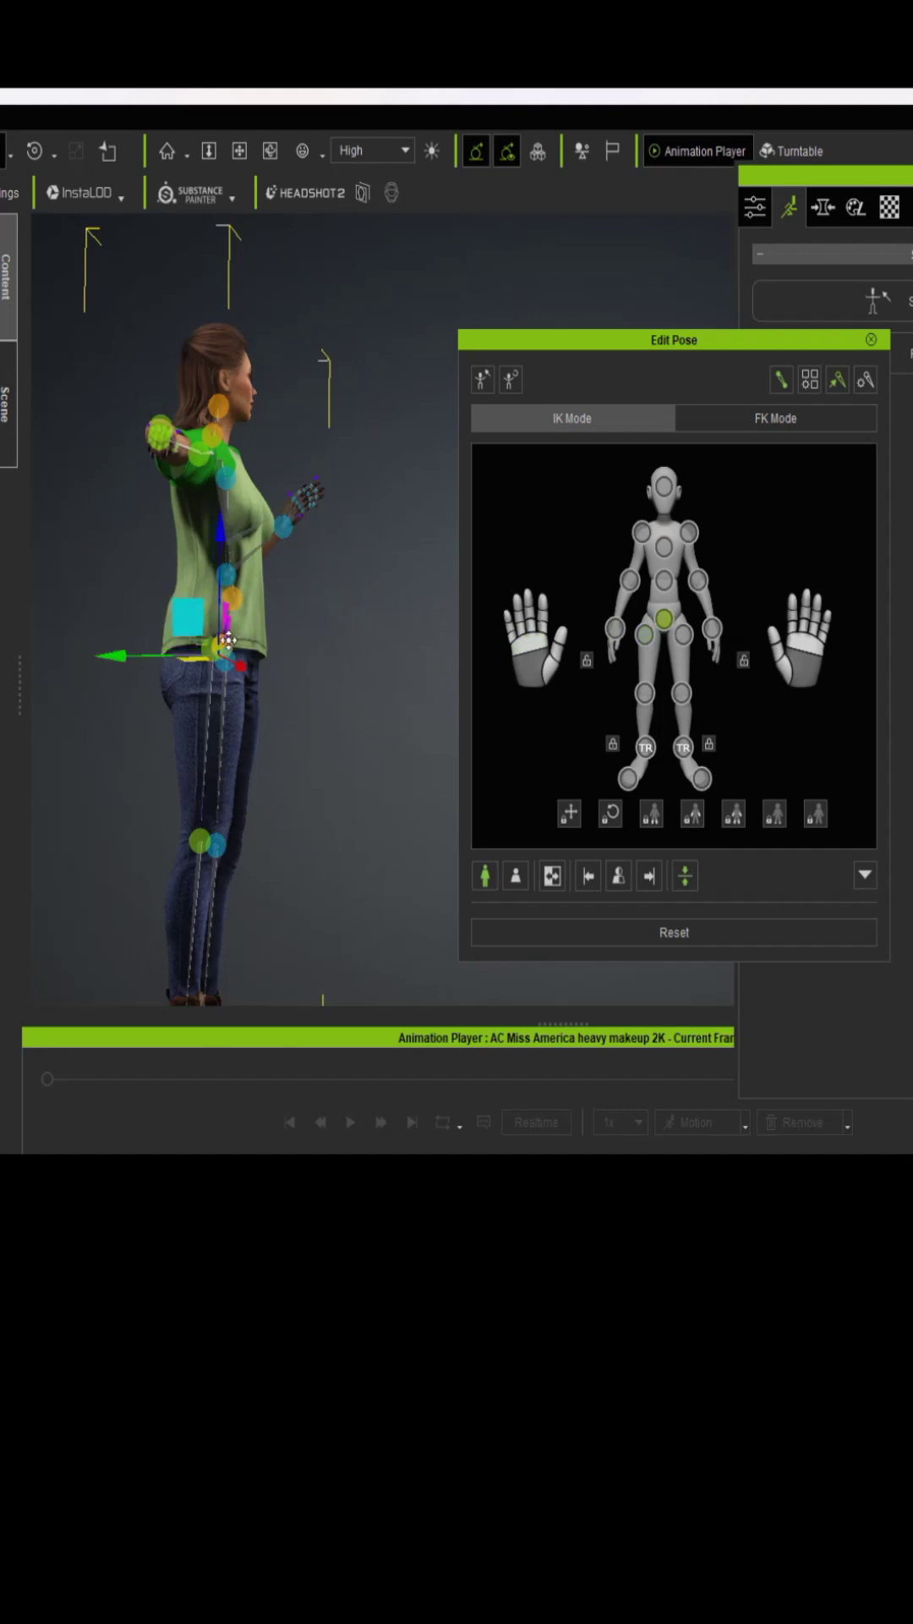
mouse_move(188, 610)
left_mouse_down()
mouse_move(180, 676)
mouse_move(188, 647)
left_mouse_up()
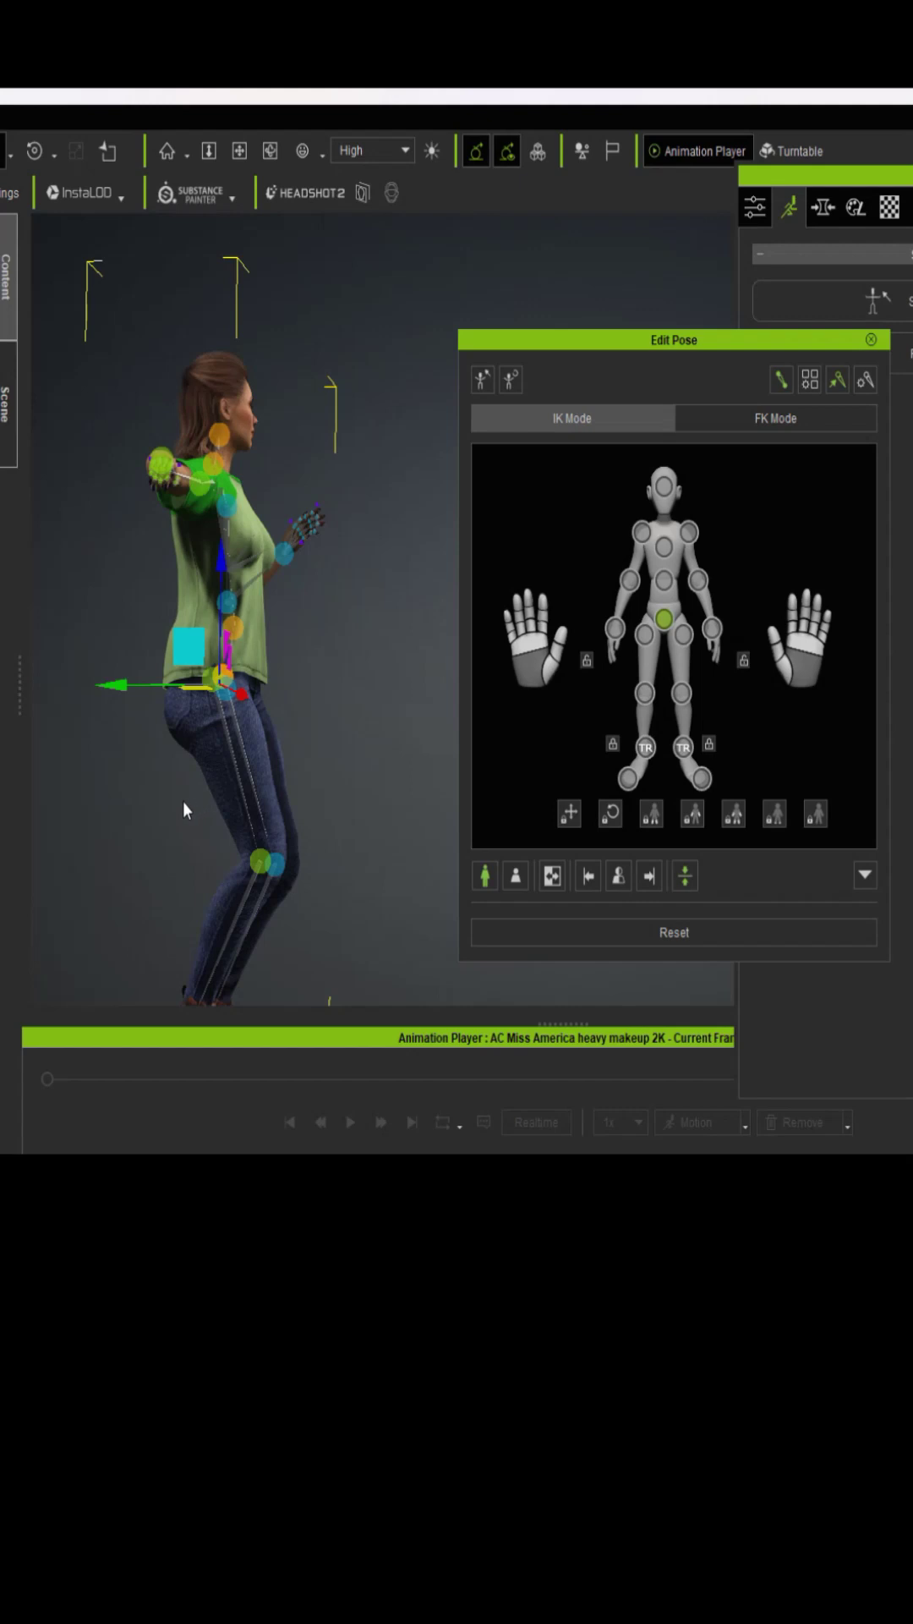
right_click_drag(183, 805, 63, 808)
right_click_drag(171, 801, 110, 829)
left_click(72, 499)
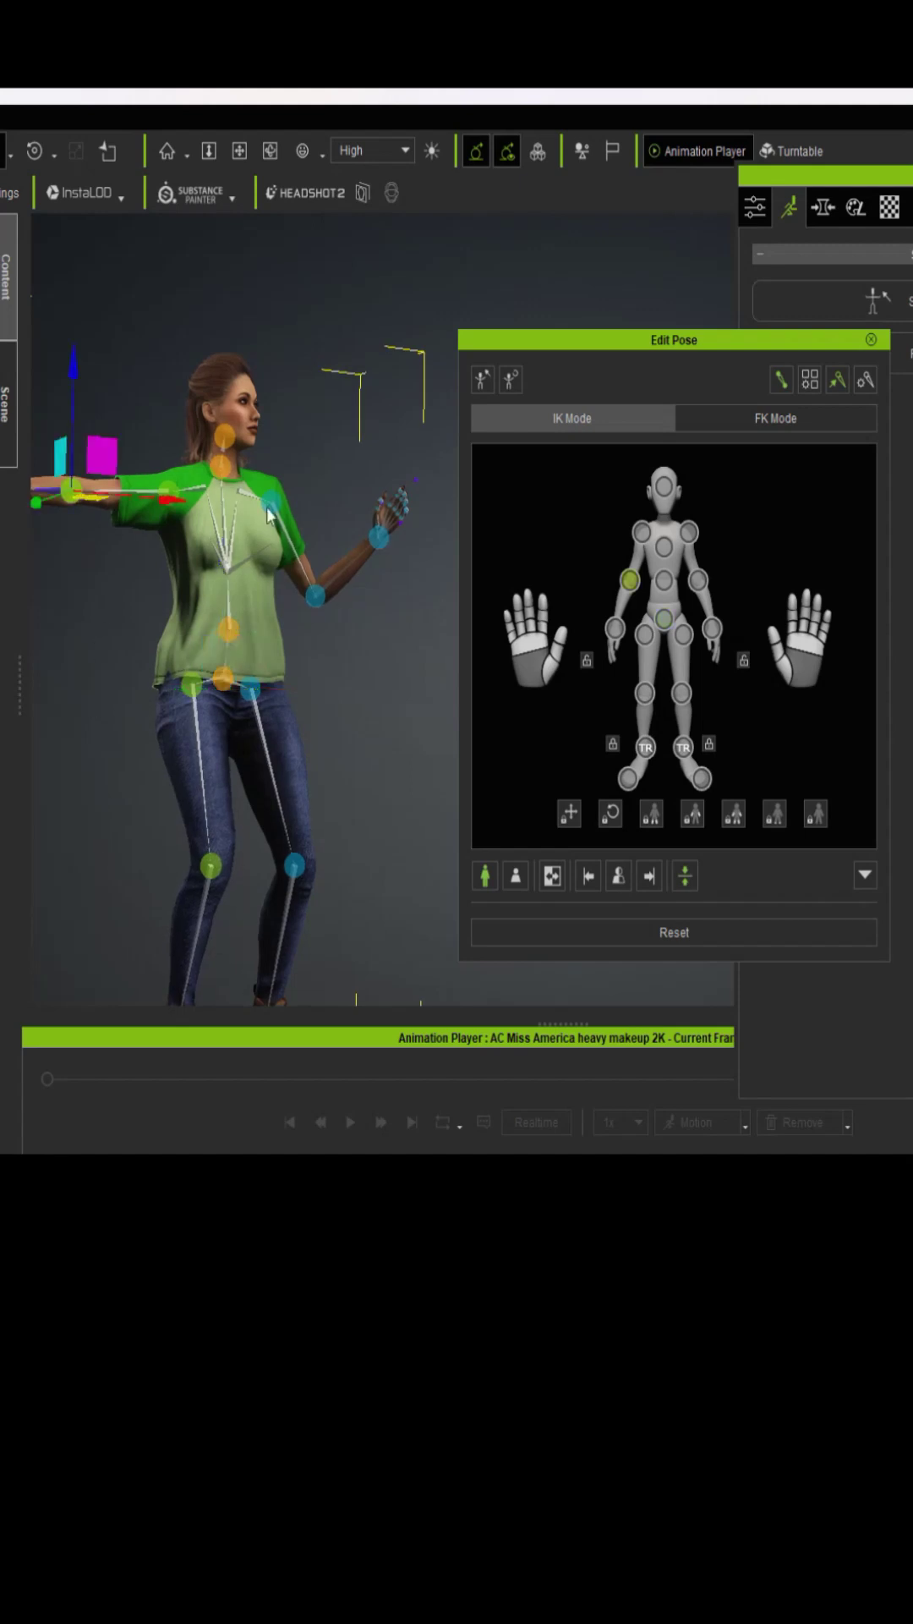
Rotate the outstretched hand downward and bend and twist the torso forward at the waist.
left_click(33, 151)
left_click_drag(92, 528, 137, 531)
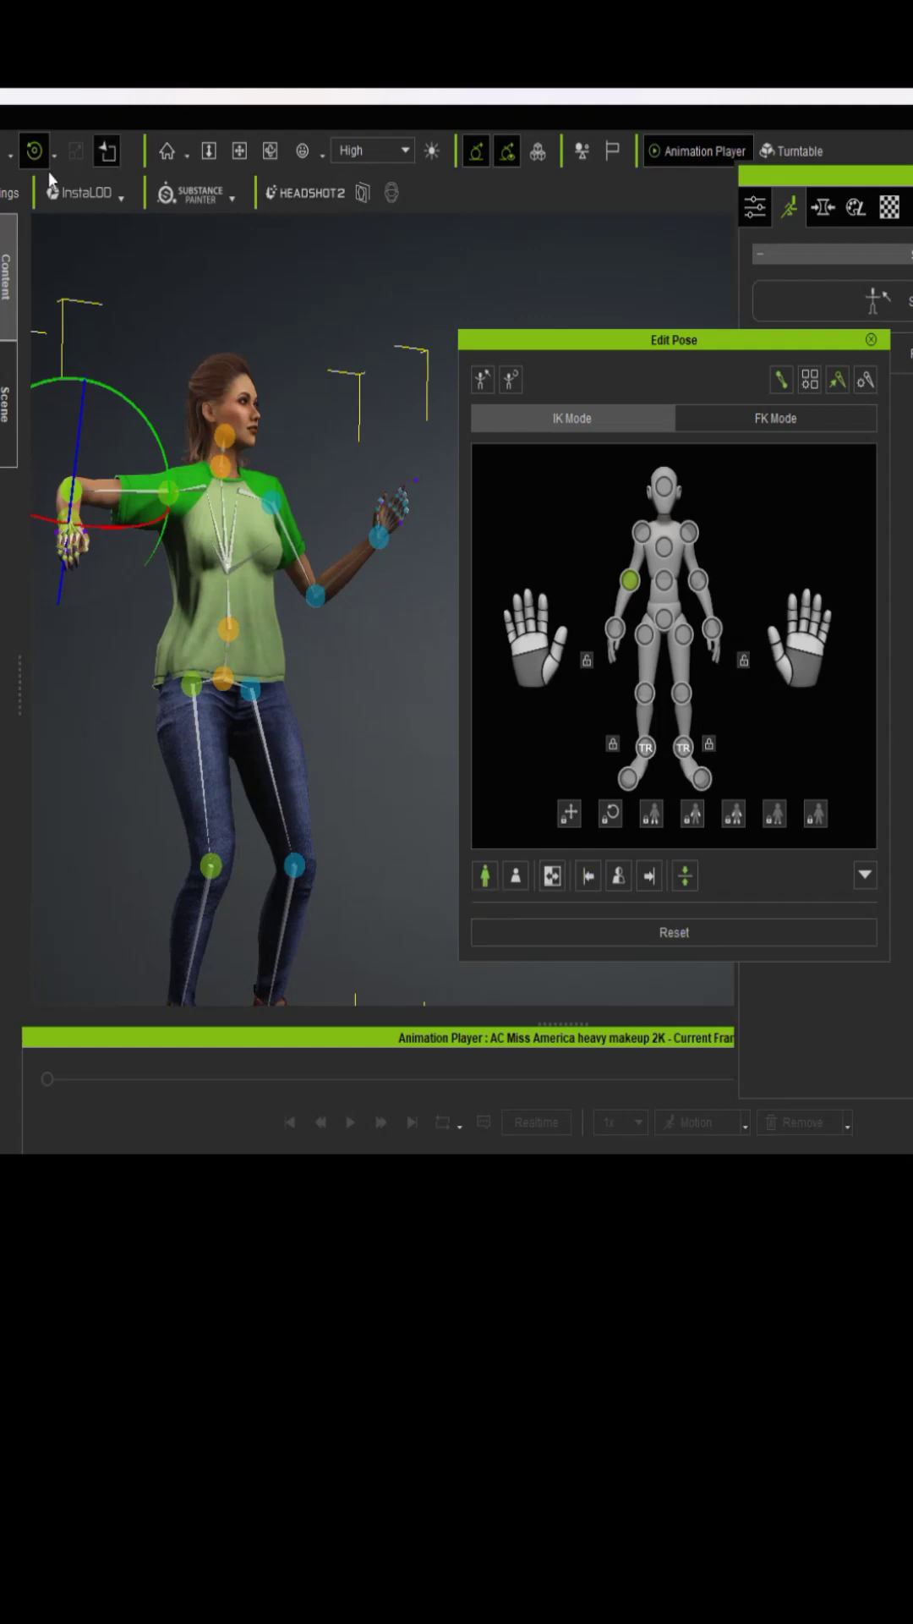
left_click(229, 629)
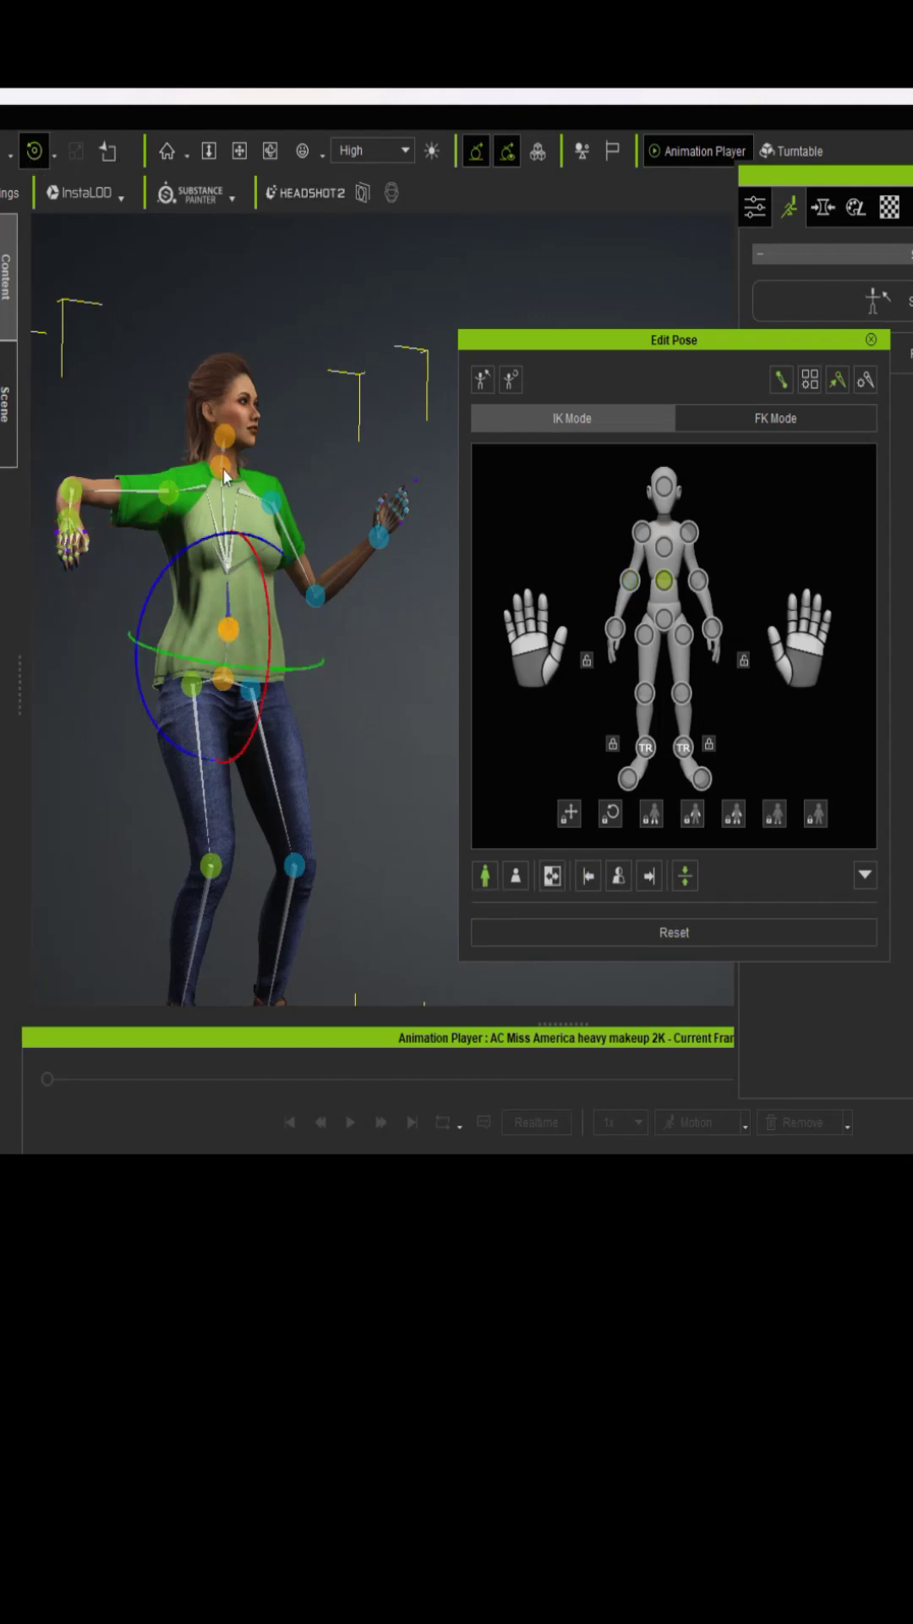
left_click_drag(258, 572, 266, 625)
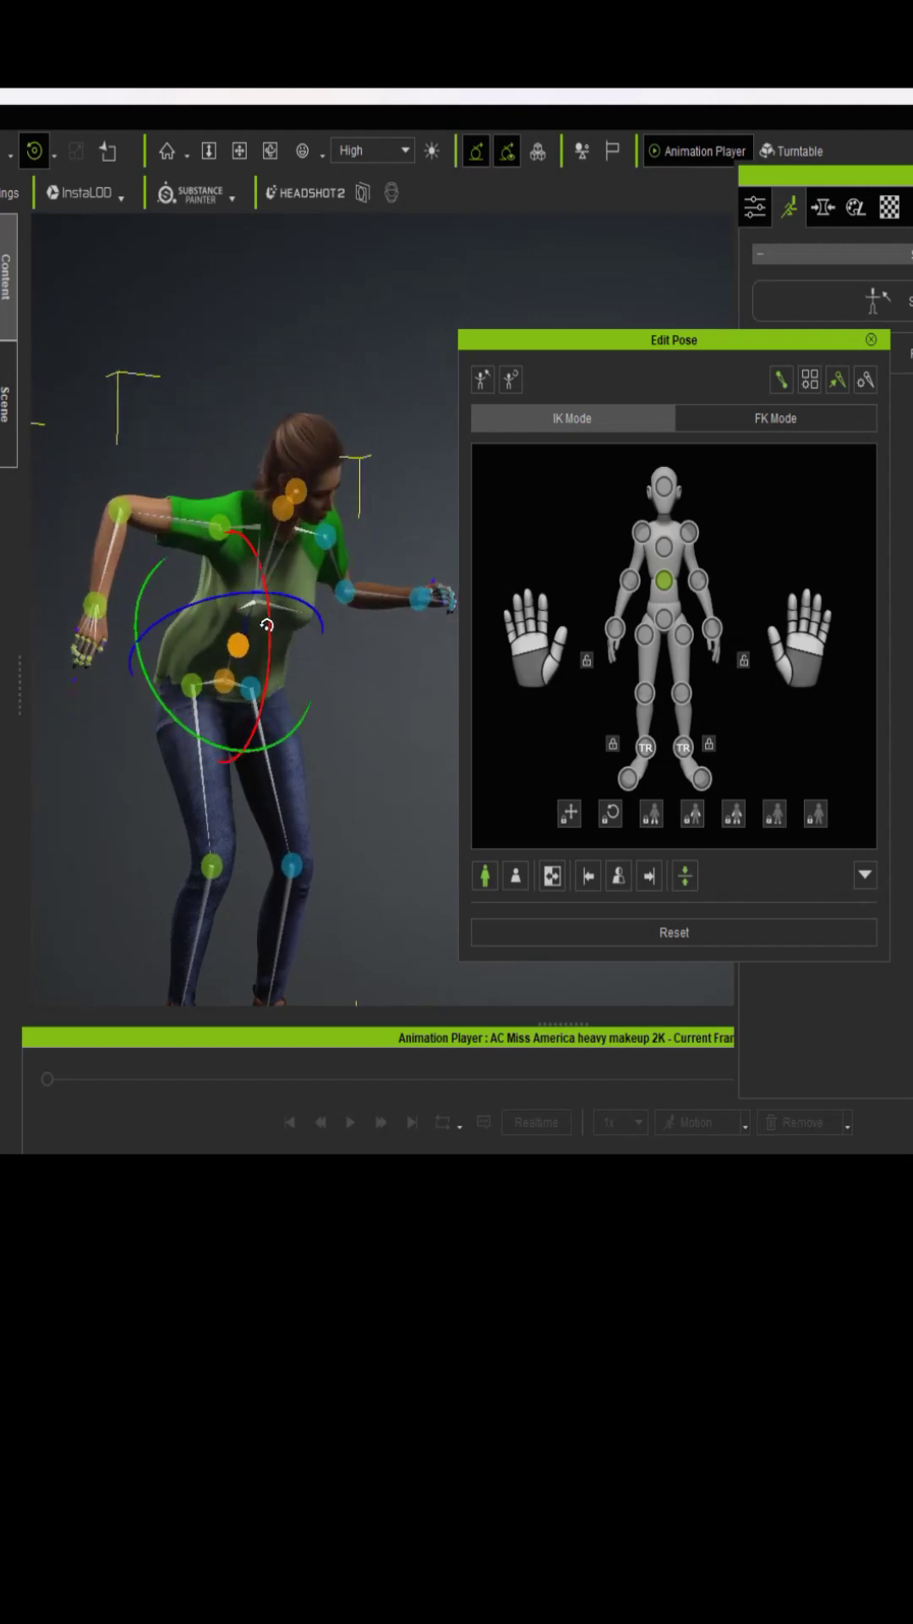
Move the pelvis down to deepen the crouch.
left_click(220, 644)
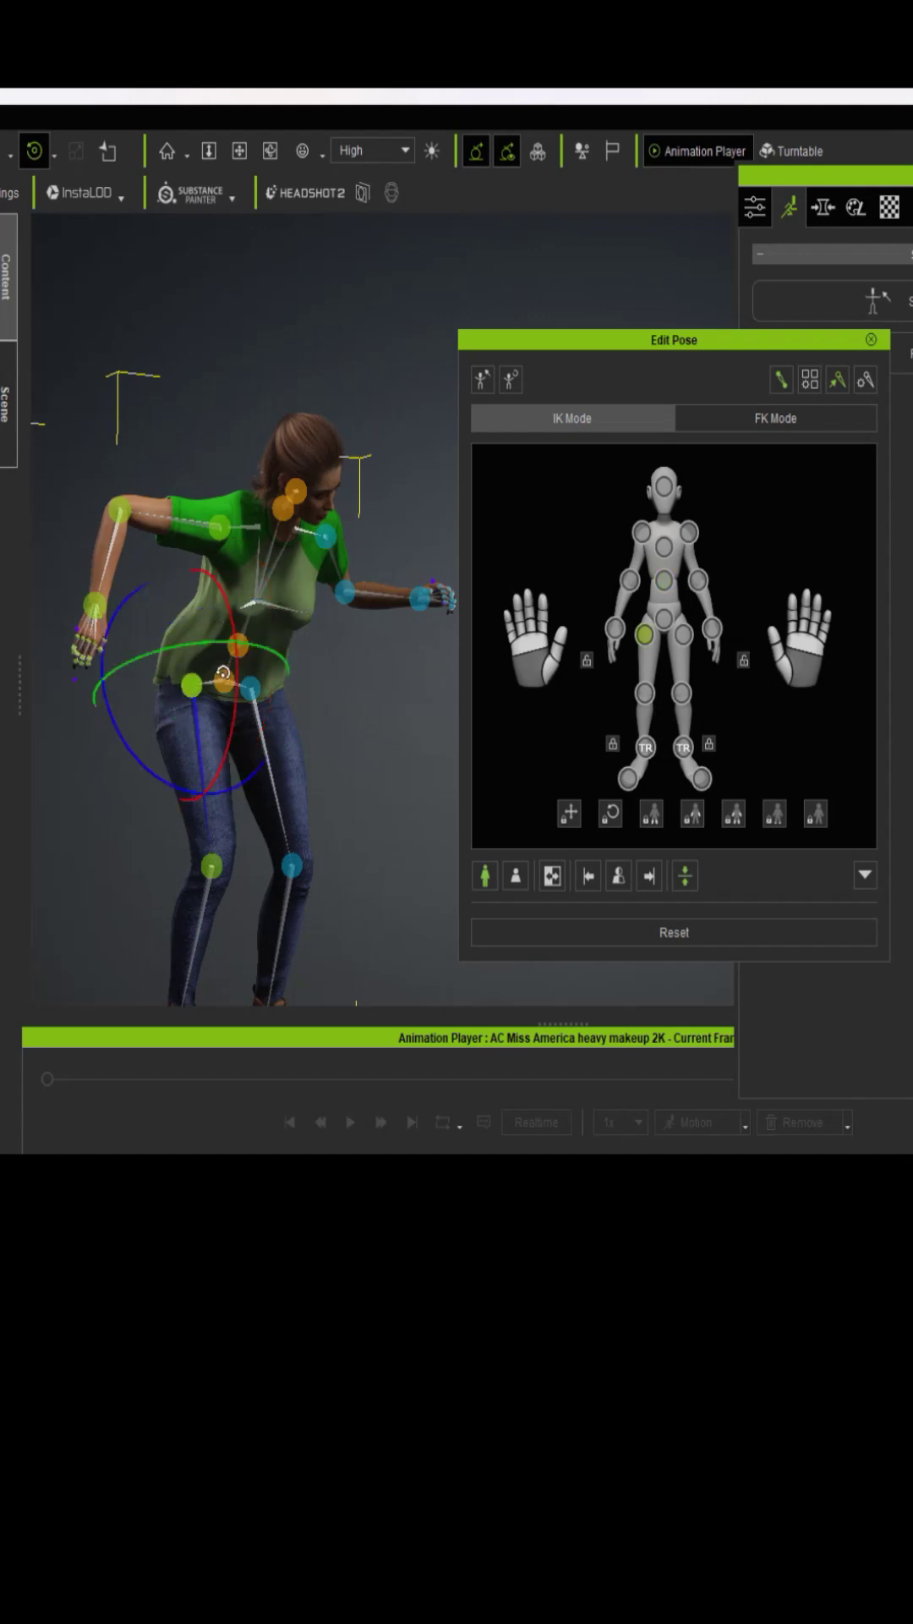
left_click(224, 681)
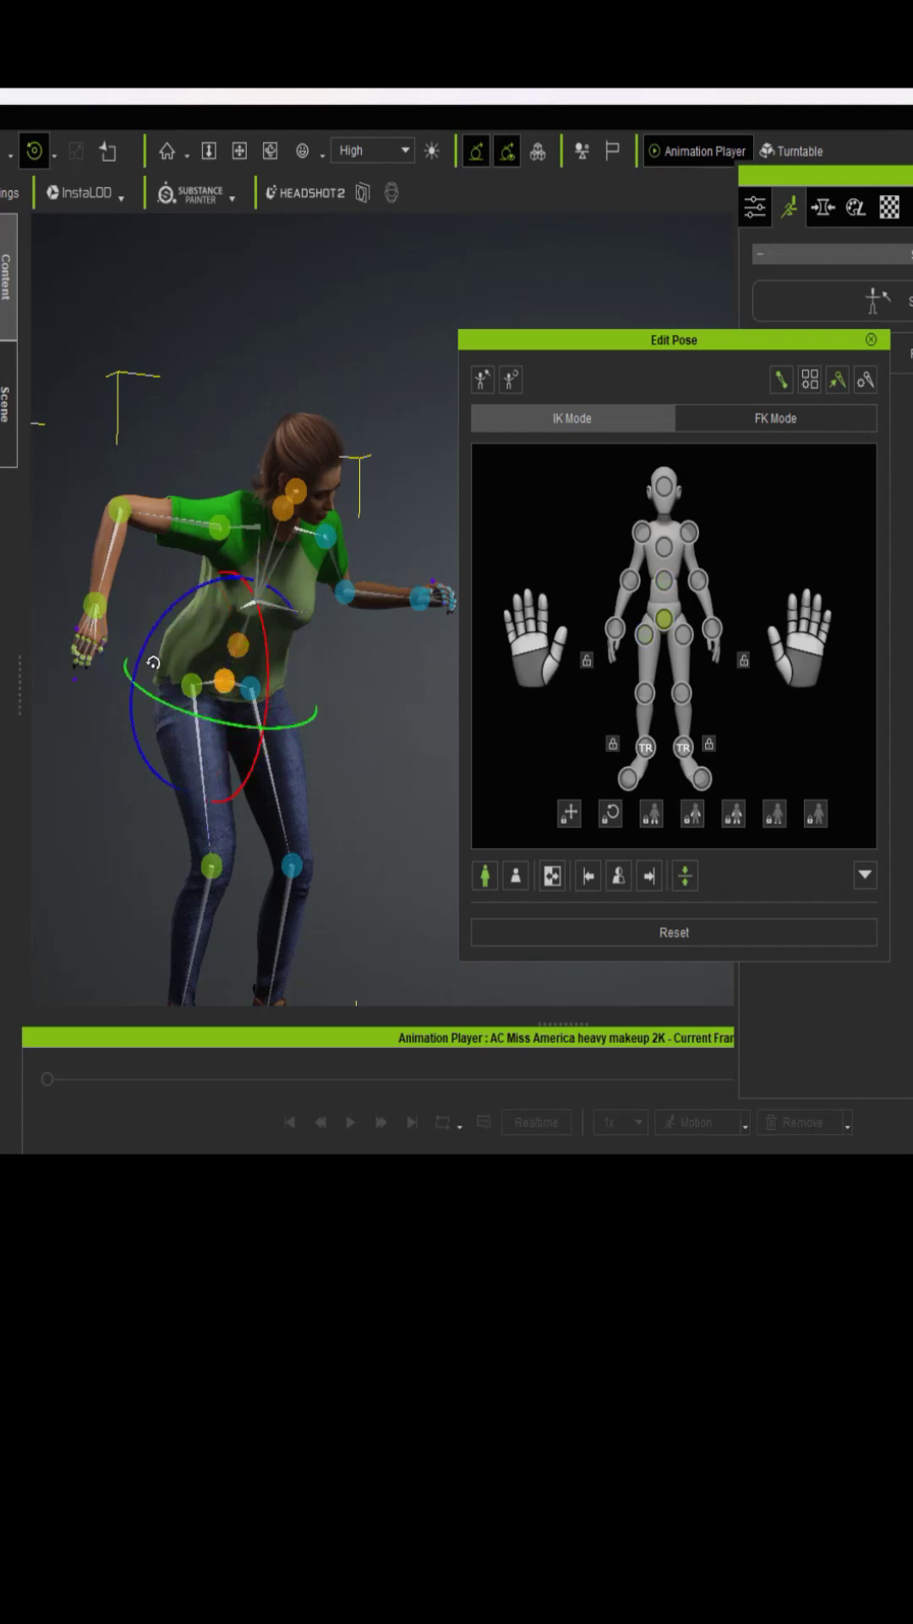
left_click(2, 150)
left_click_drag(223, 672, 222, 745)
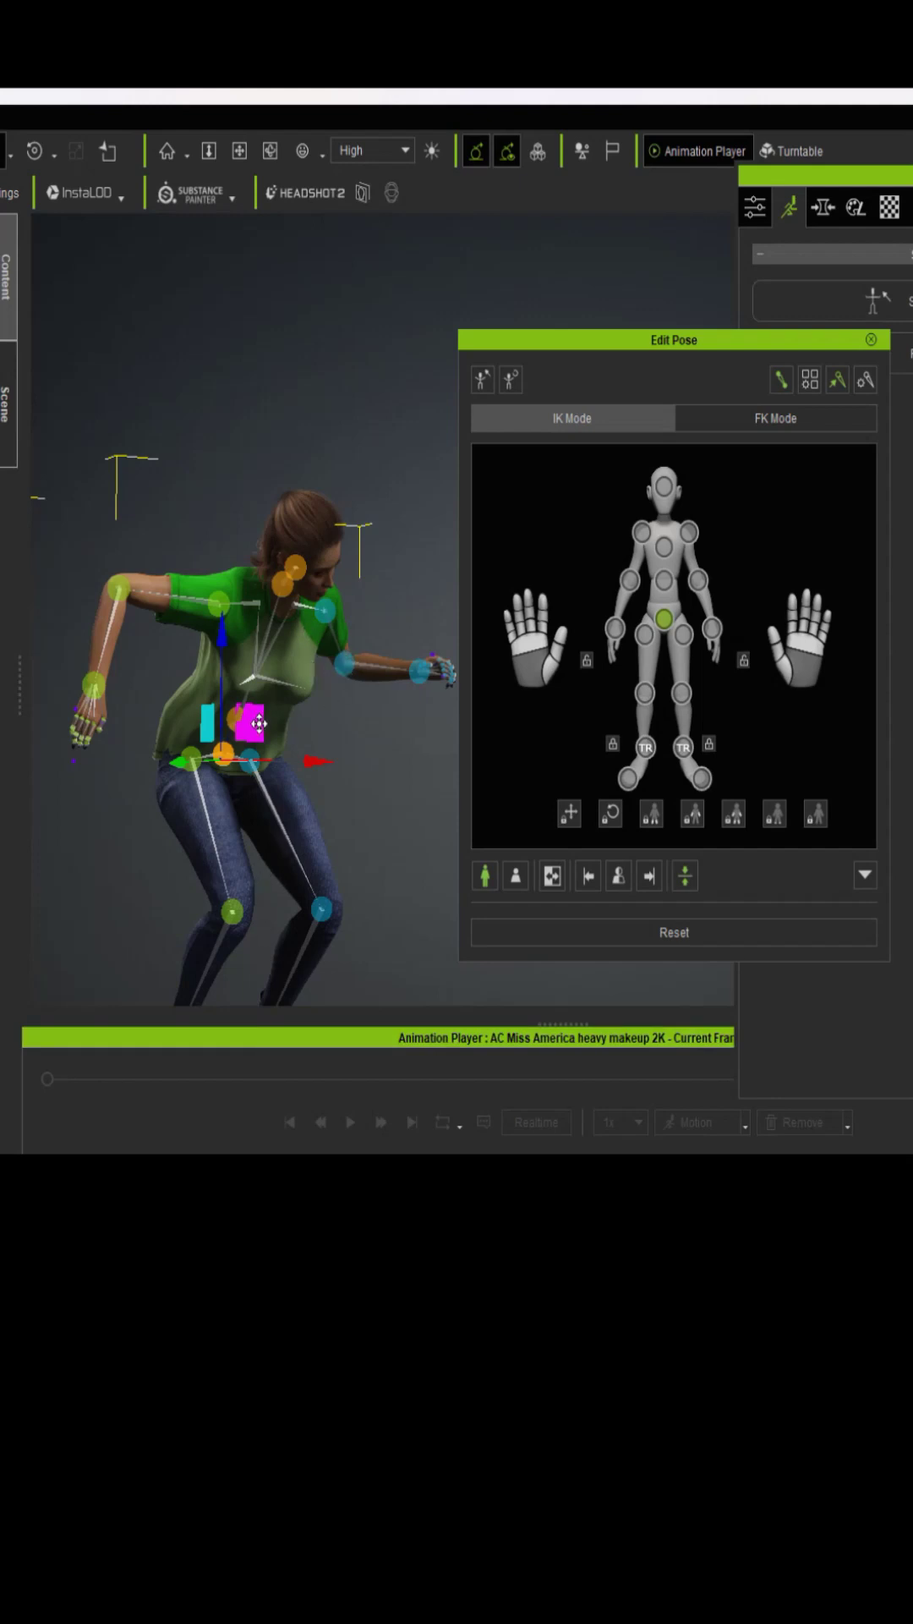
Nudge the pelvis up slightly and move the Edit Pose panel further right.
left_click_drag(251, 718, 255, 705)
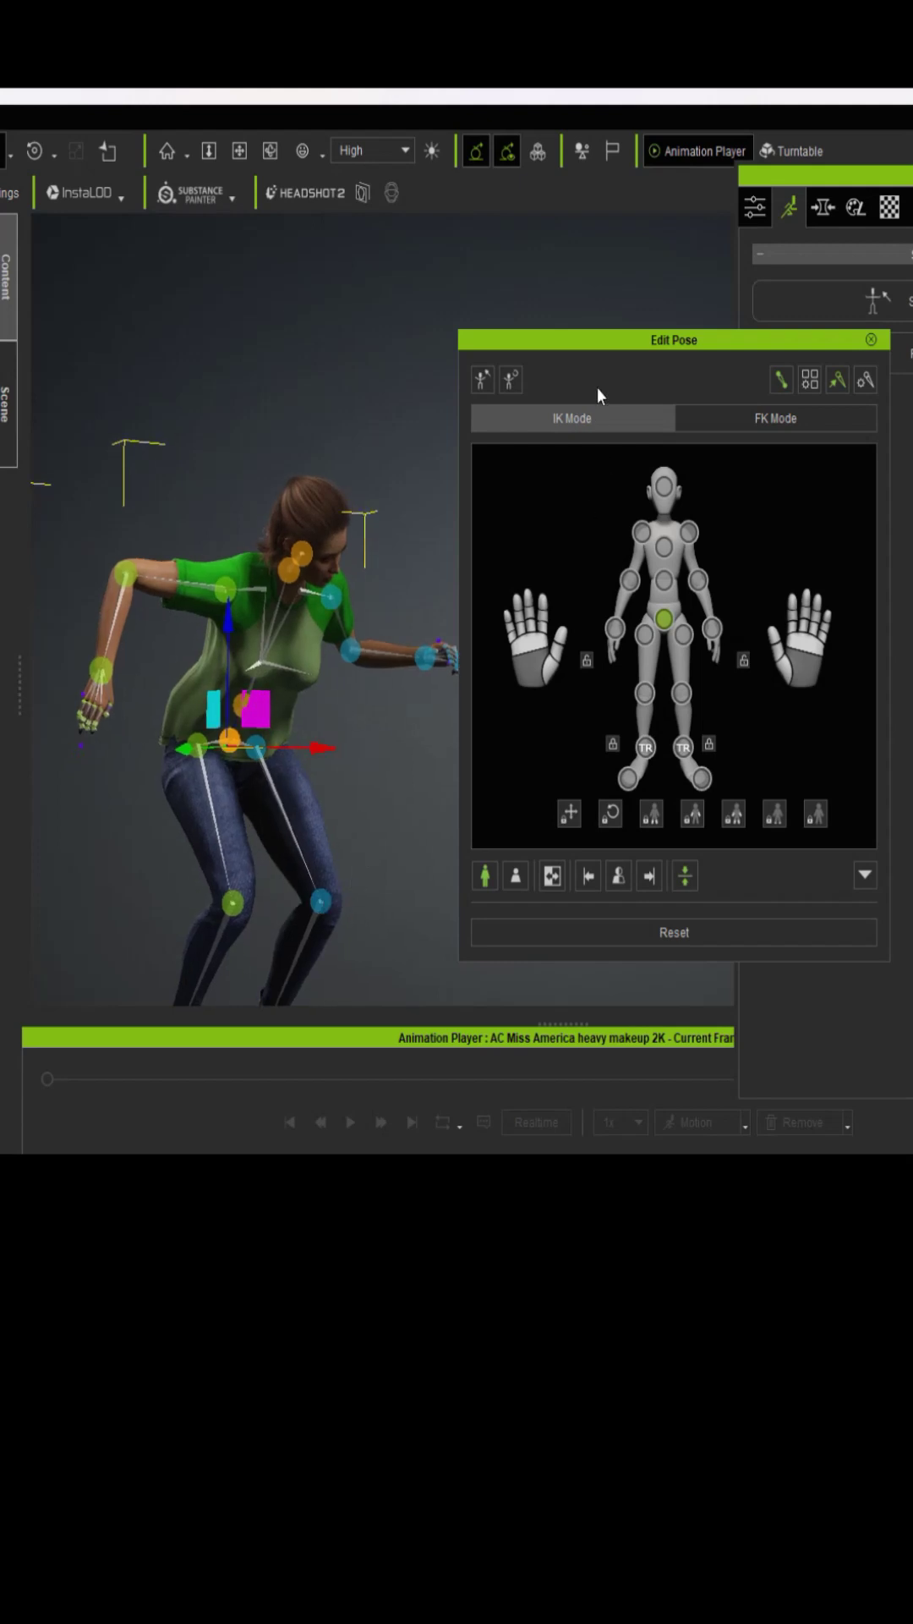
left_click_drag(580, 341, 629, 353)
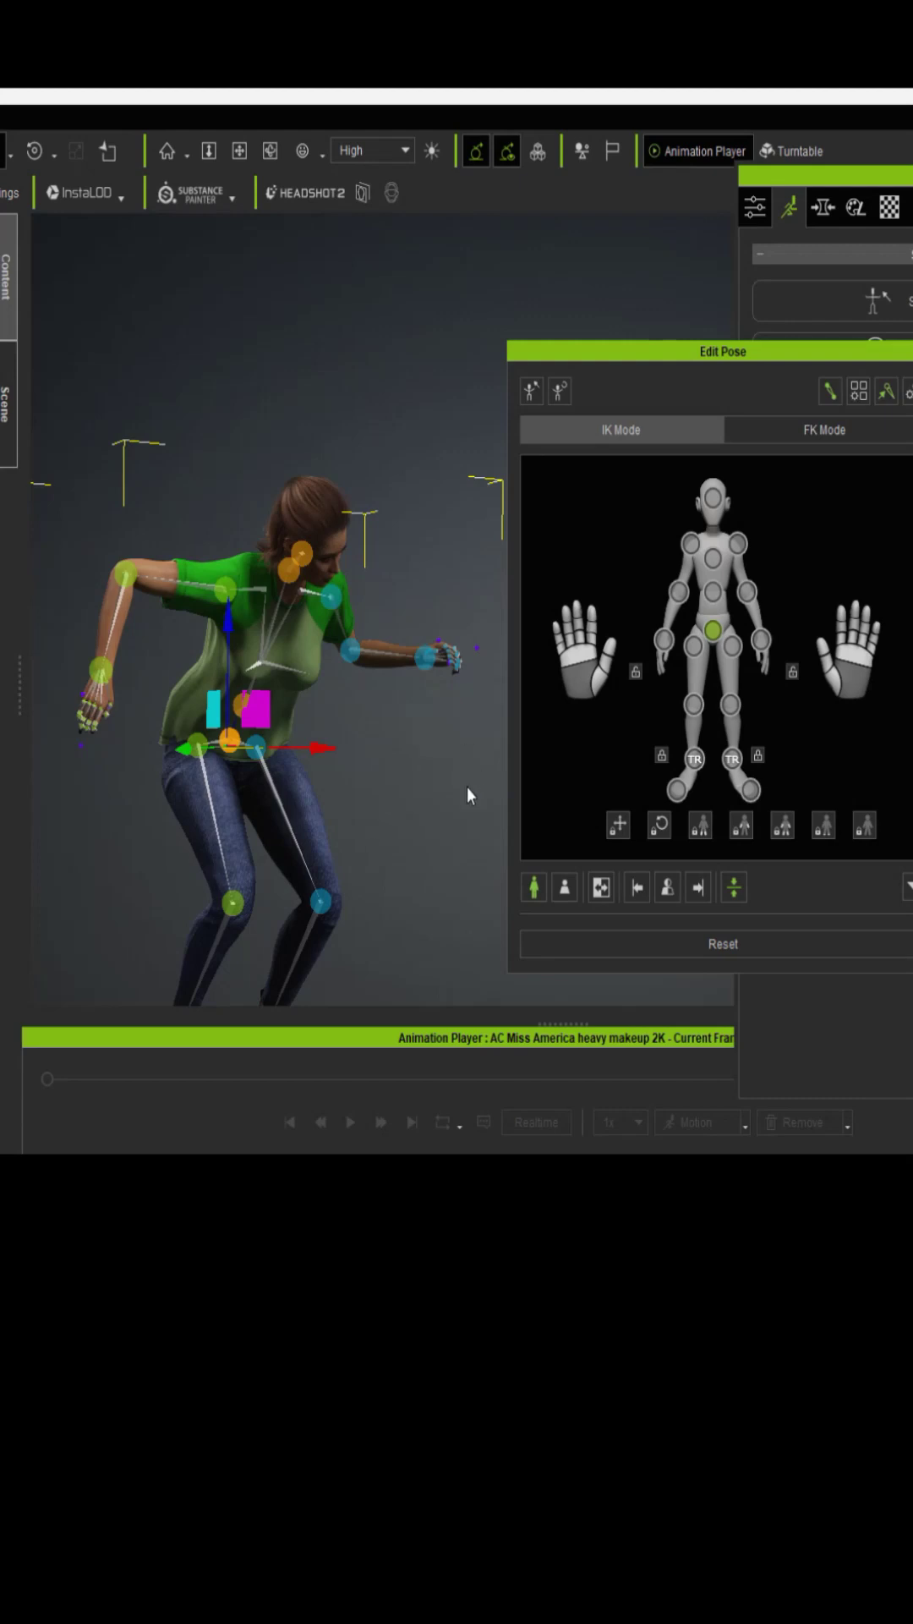
Rotate the head to tilt it upward and turn it forward to face the viewer.
left_click(698, 353)
left_click(317, 519)
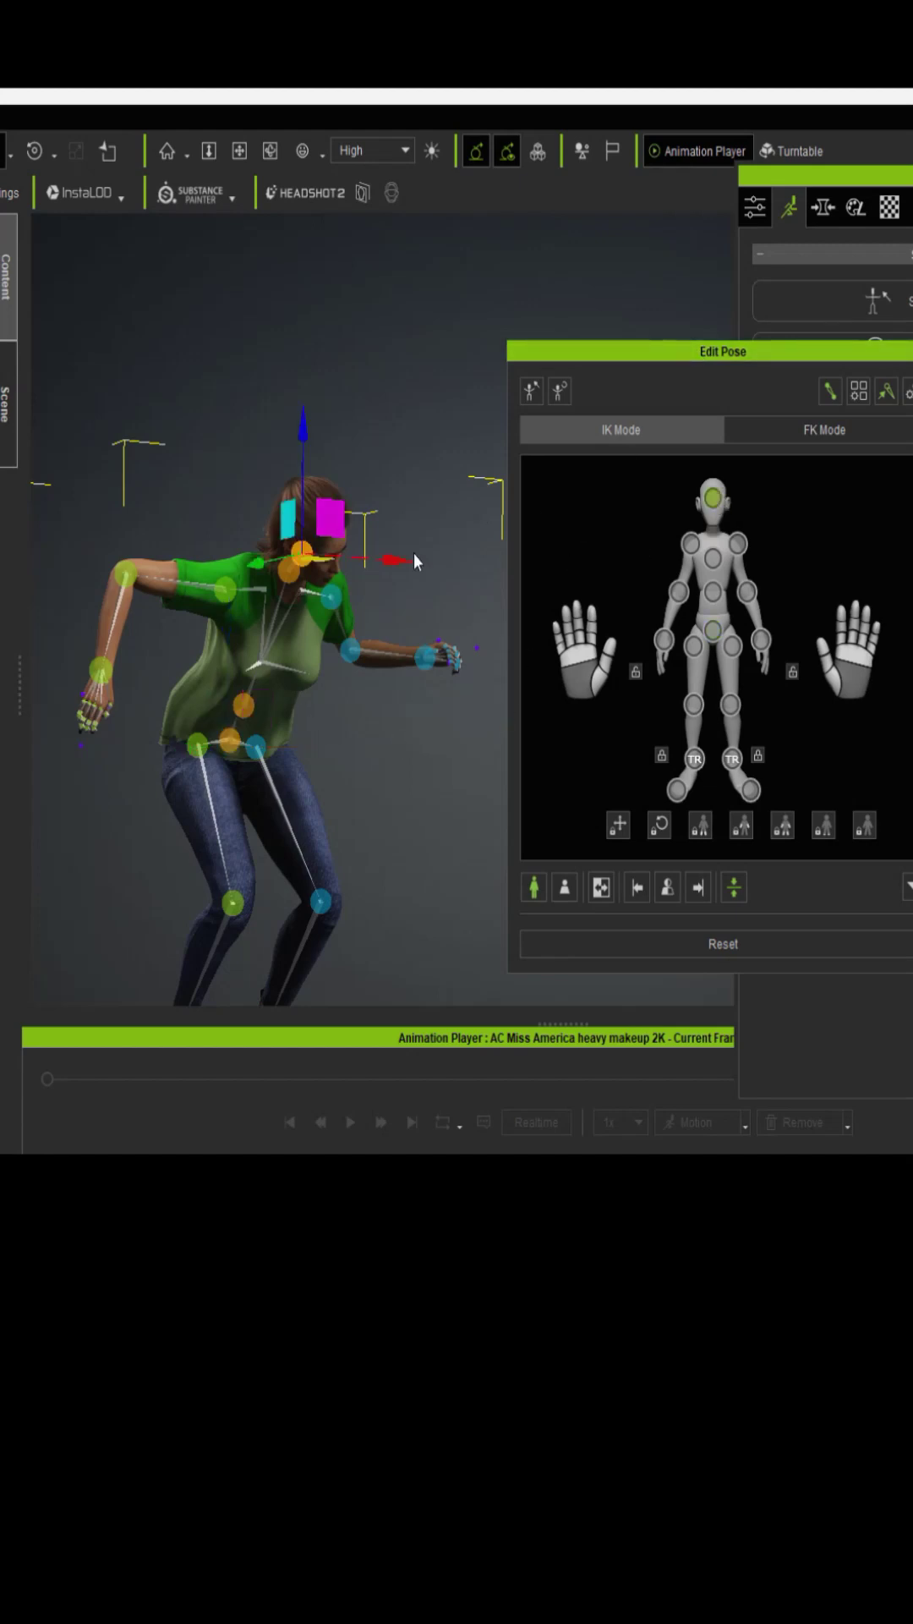
left_click(34, 151)
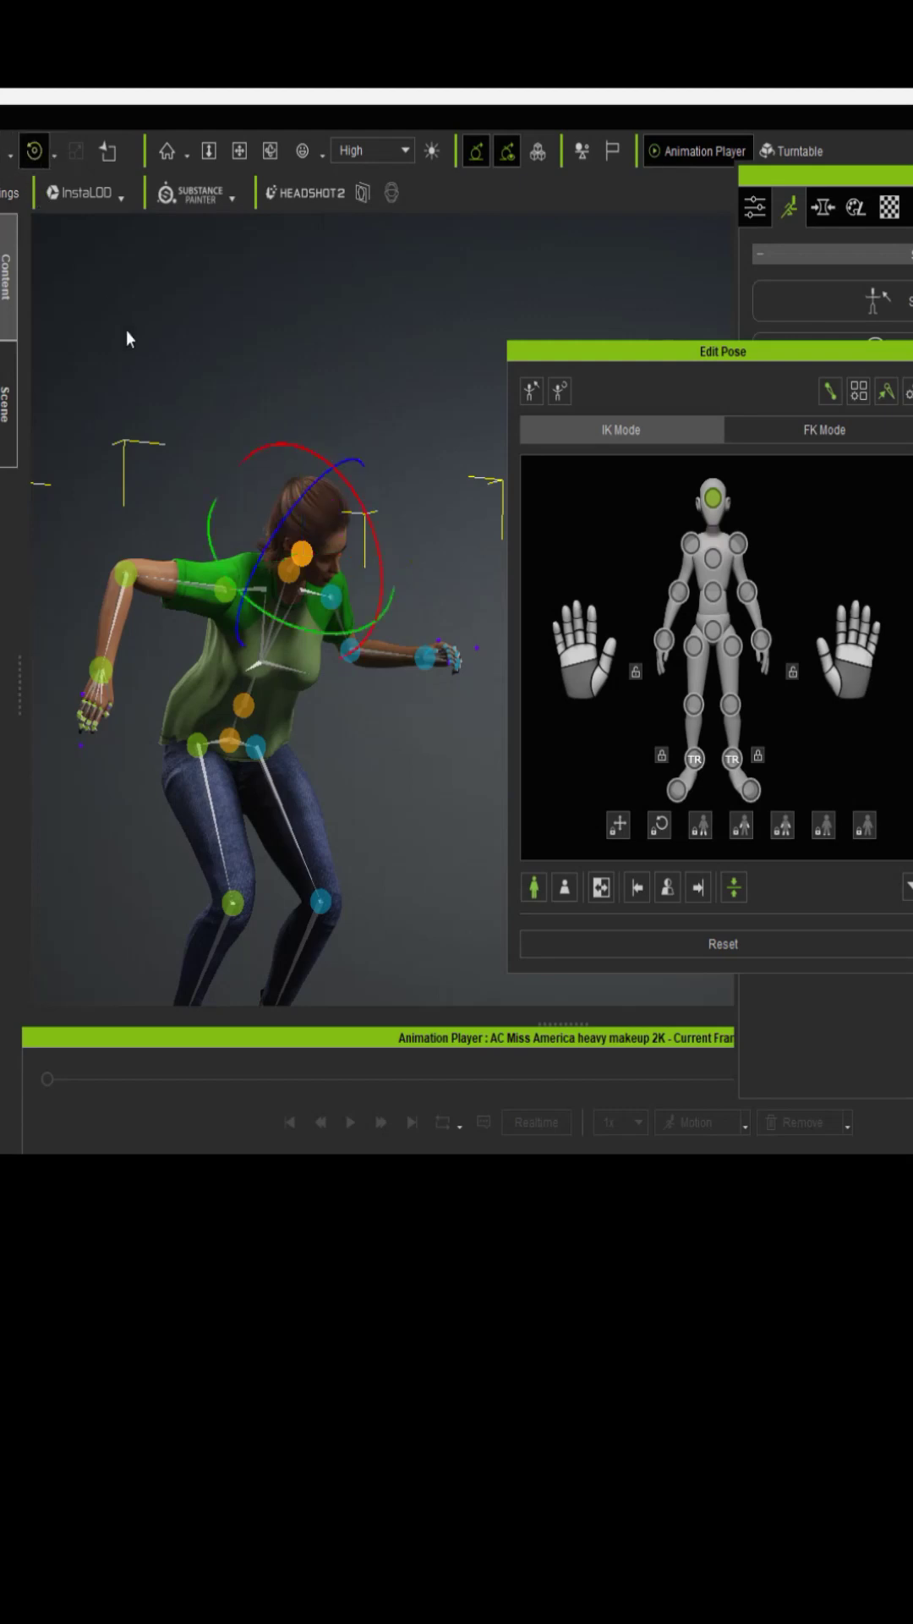
left_click_drag(378, 571, 377, 528)
left_click_drag(262, 592, 207, 618)
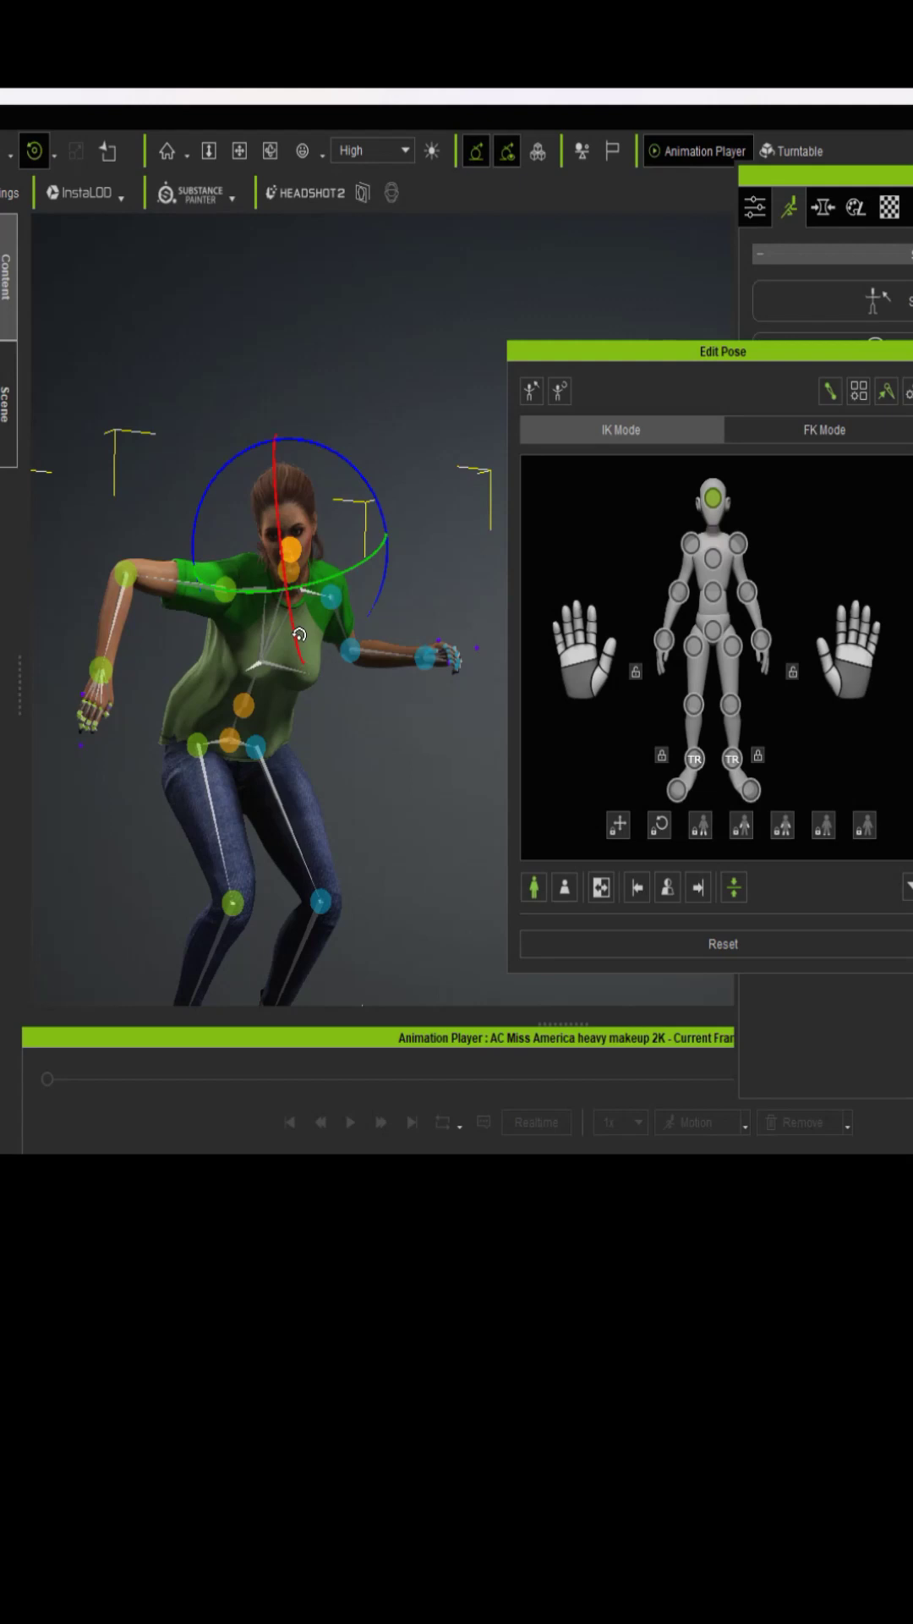
left_click_drag(294, 628, 303, 650)
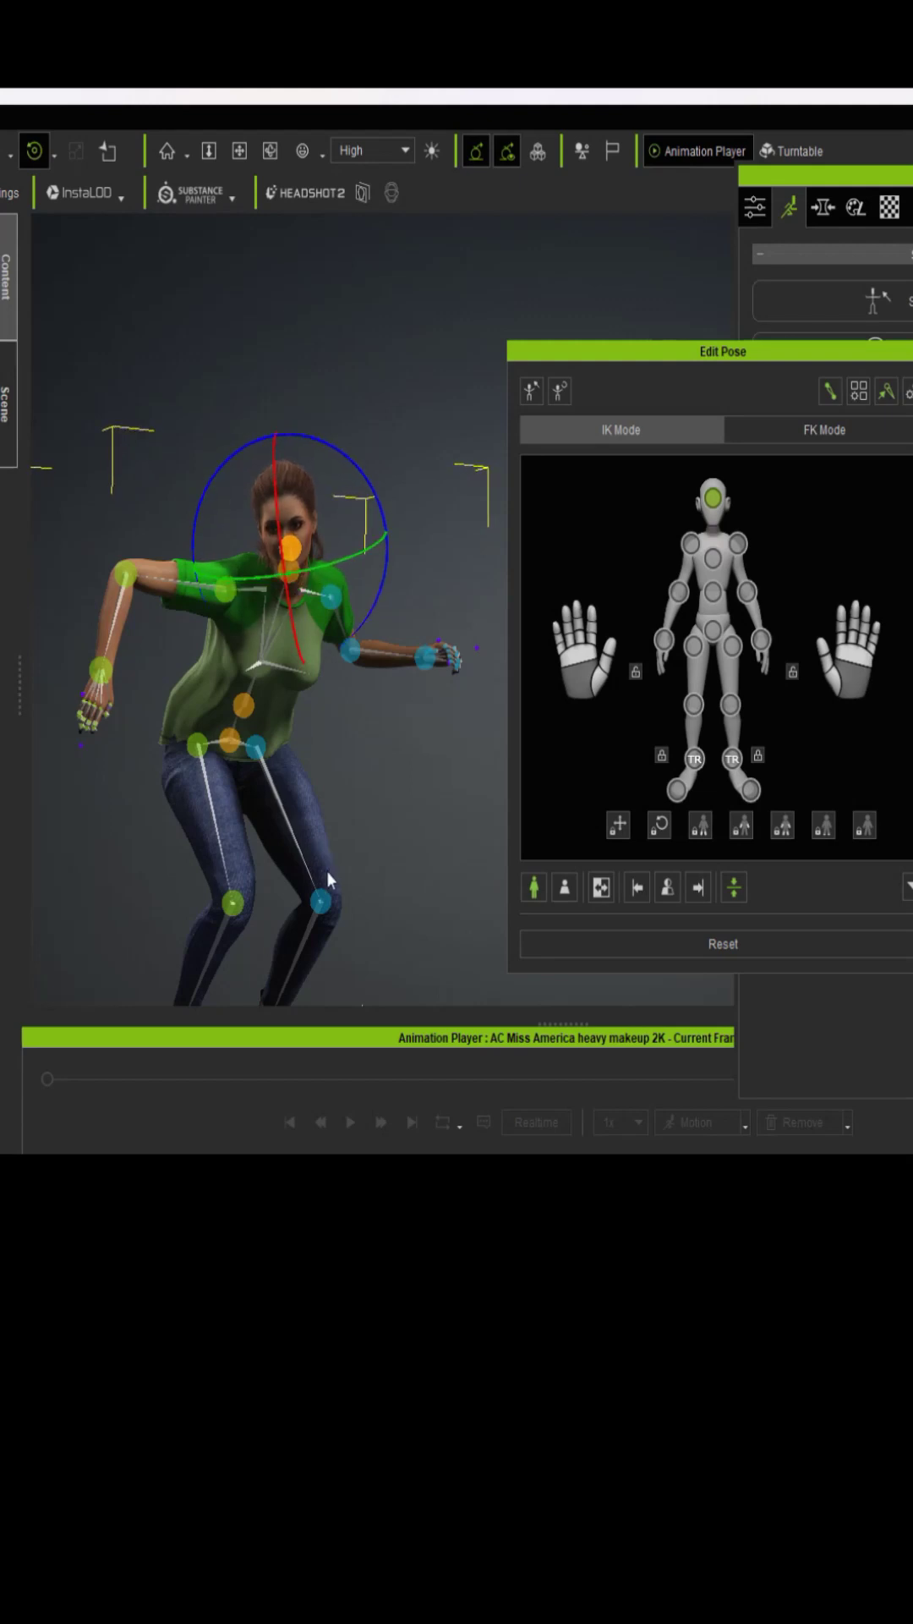